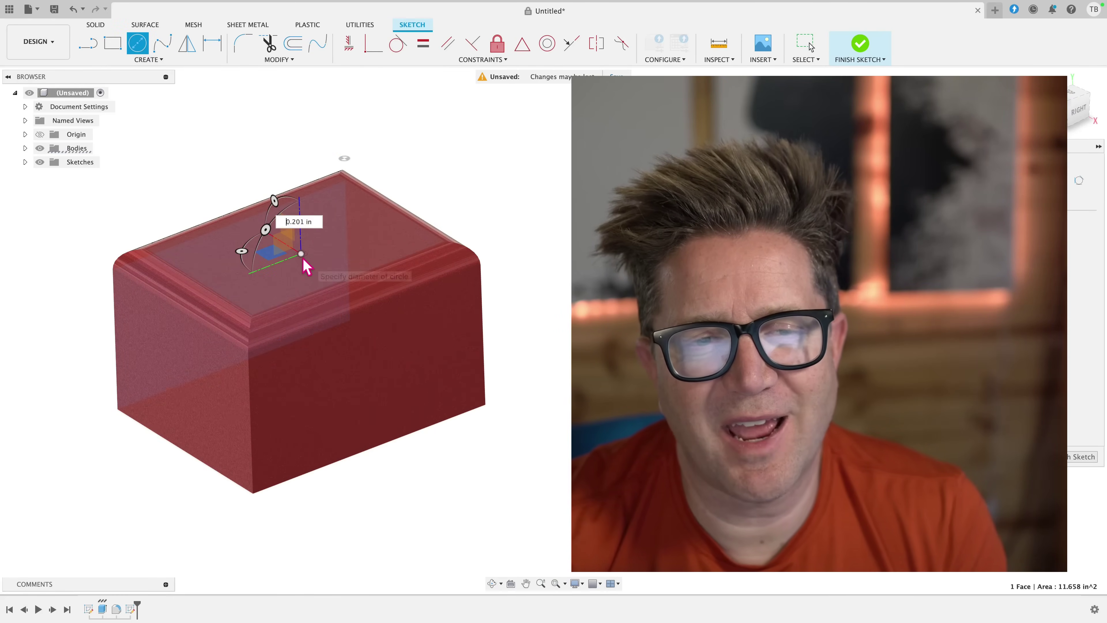
Finish the sketch and extrude the circle down through the red block as a cut
left_click(340, 257)
key("e")
left_click(304, 257)
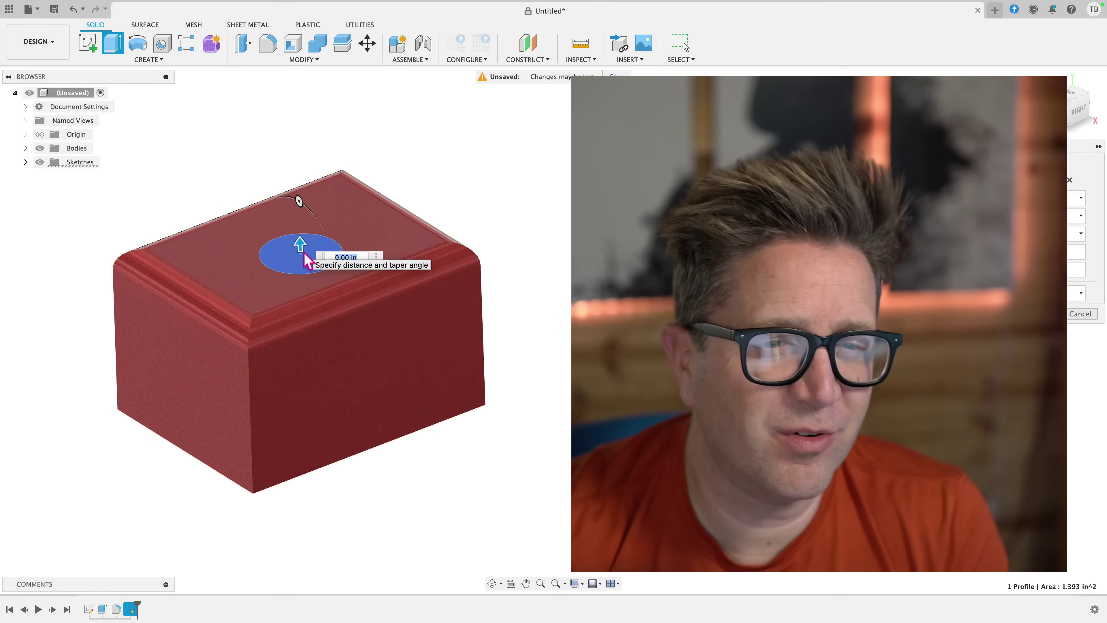
left_click_drag(307, 261, 321, 534)
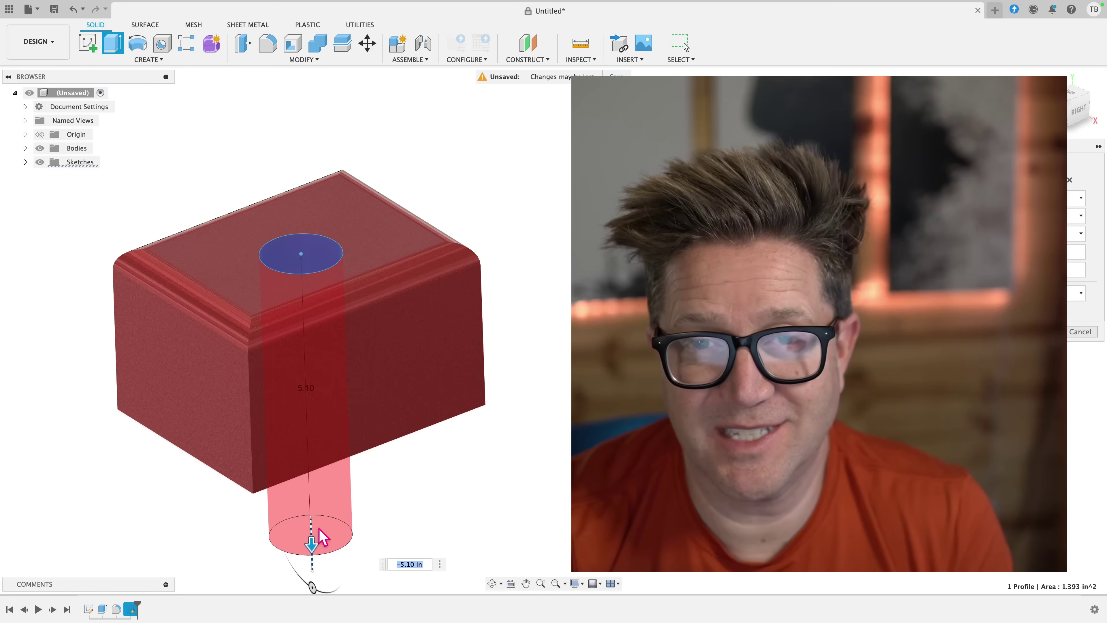
key("Return")
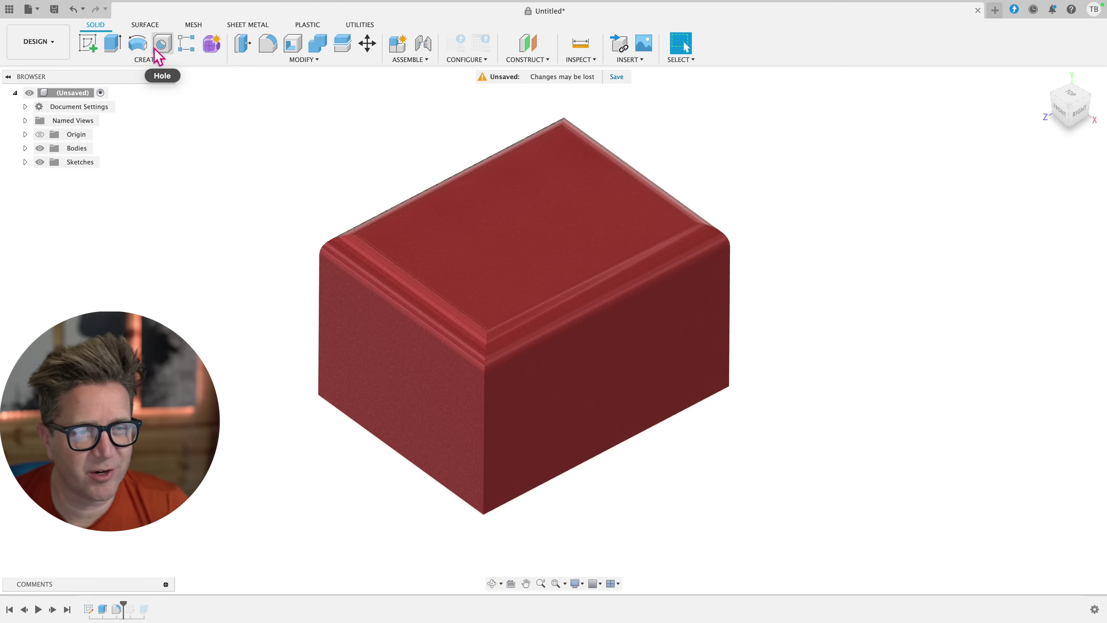
Launch the Hole tool from the CREATE menu
left_click(152, 60)
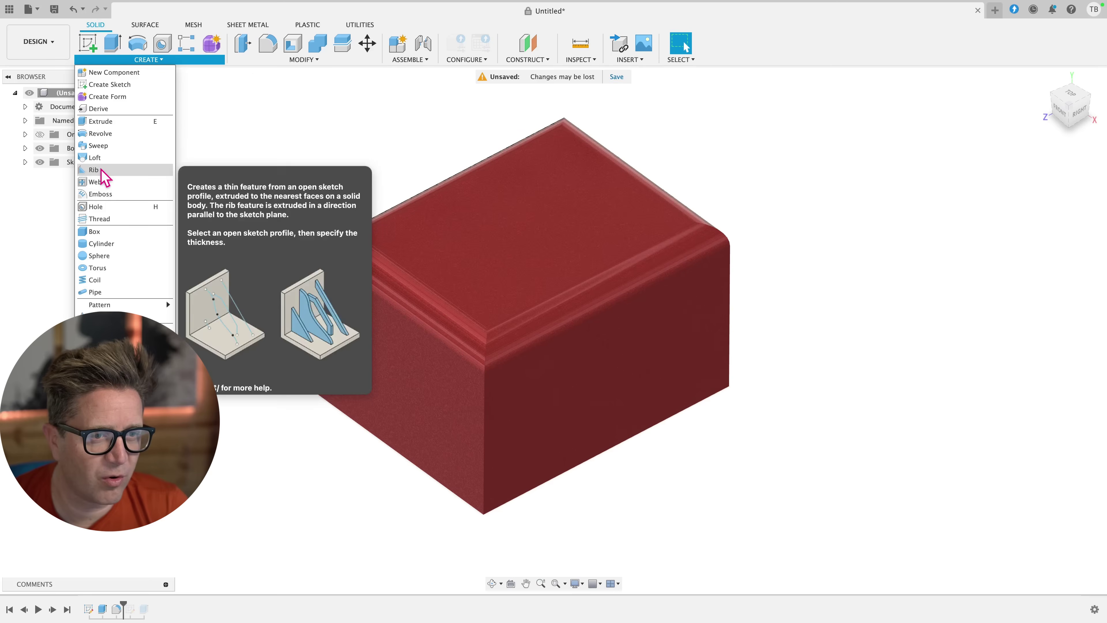
left_click(105, 206)
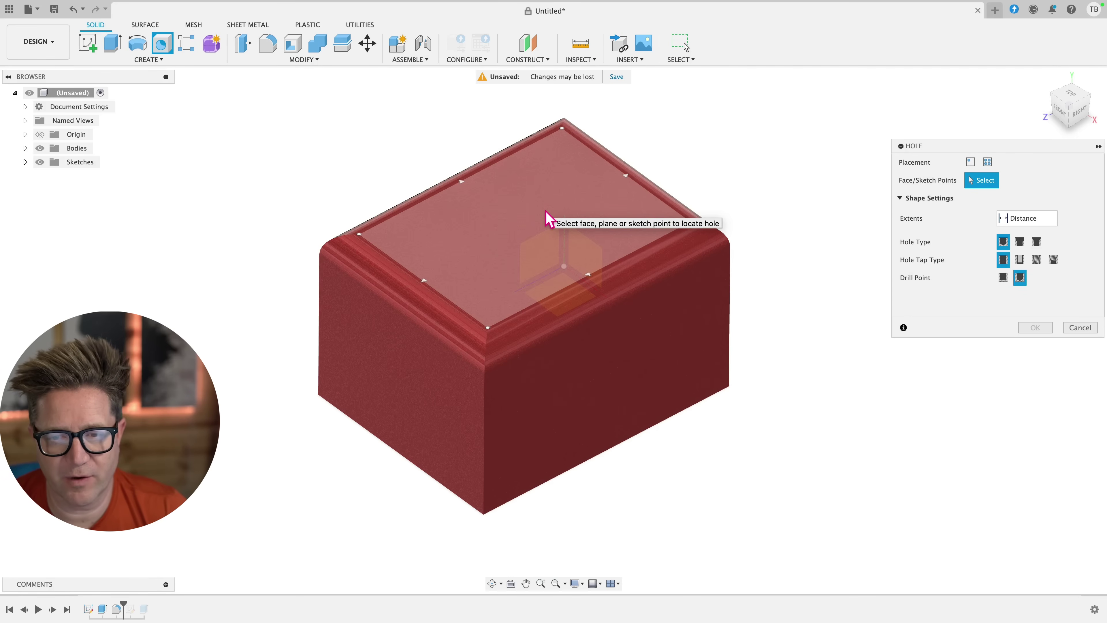
Place the hole on the block's top face and drag it near the middle
left_click(484, 237)
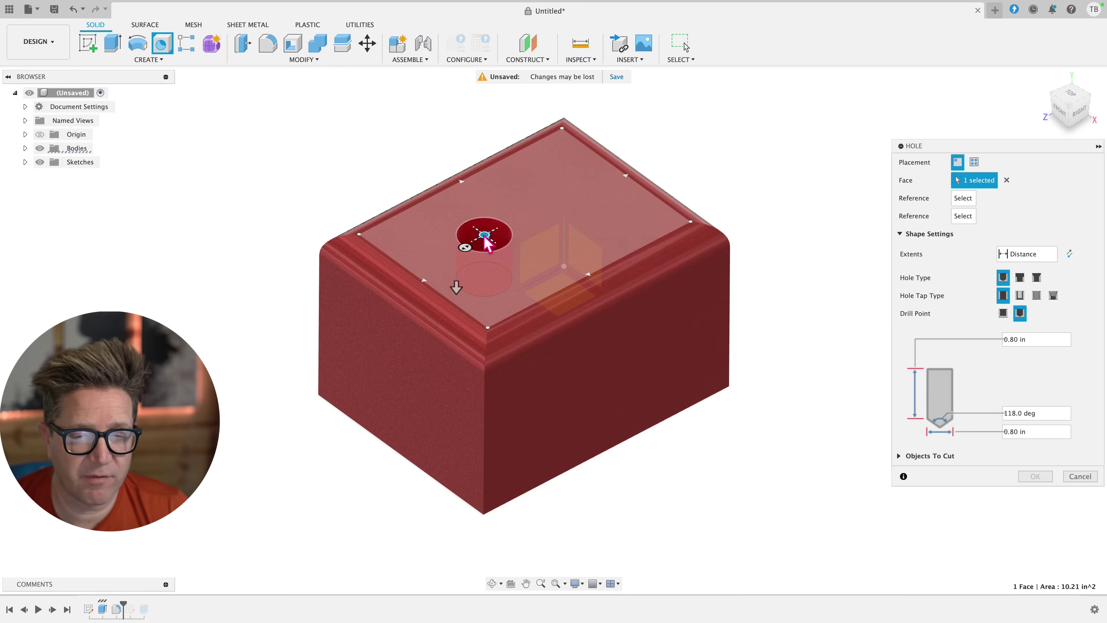
left_click_drag(484, 237, 577, 231)
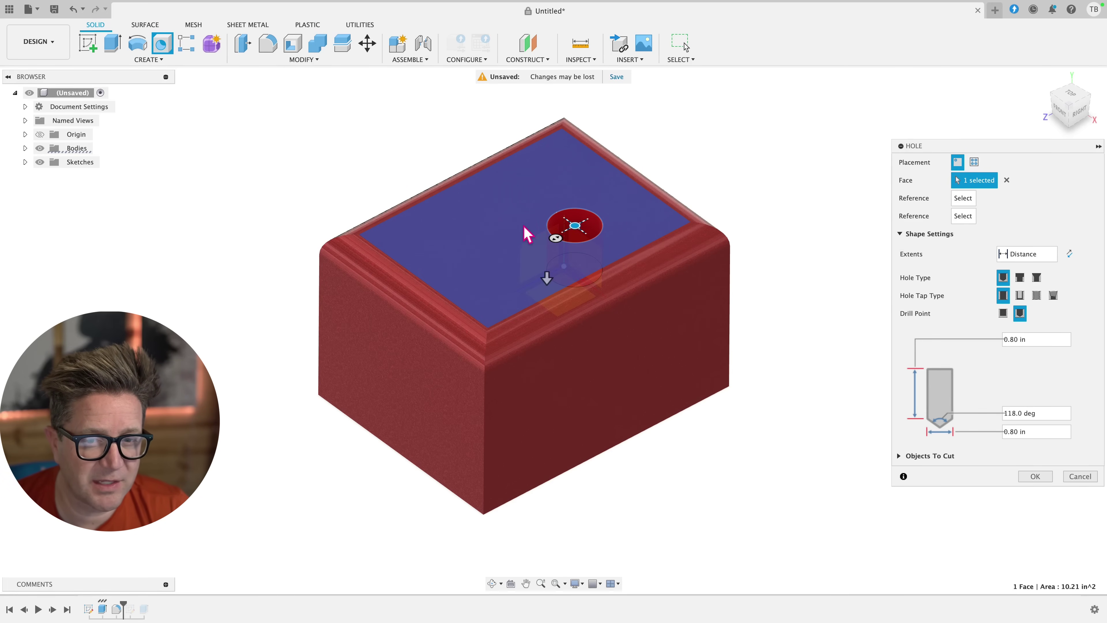
left_click_drag(575, 226, 523, 229)
scroll(591, 253, "up", 5)
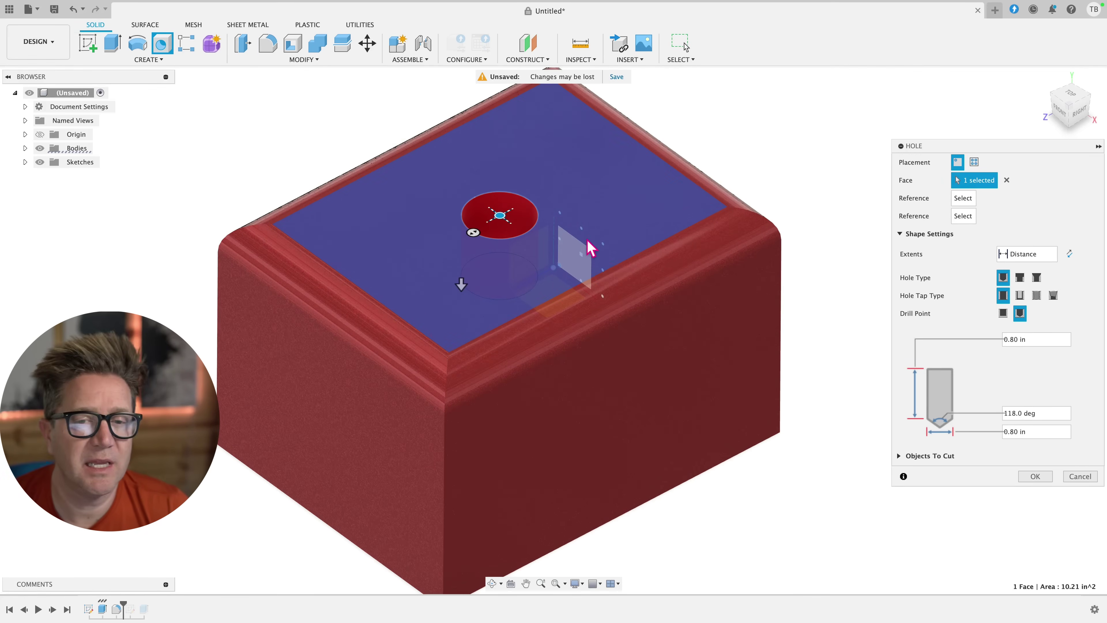
scroll(658, 231, "down", 5)
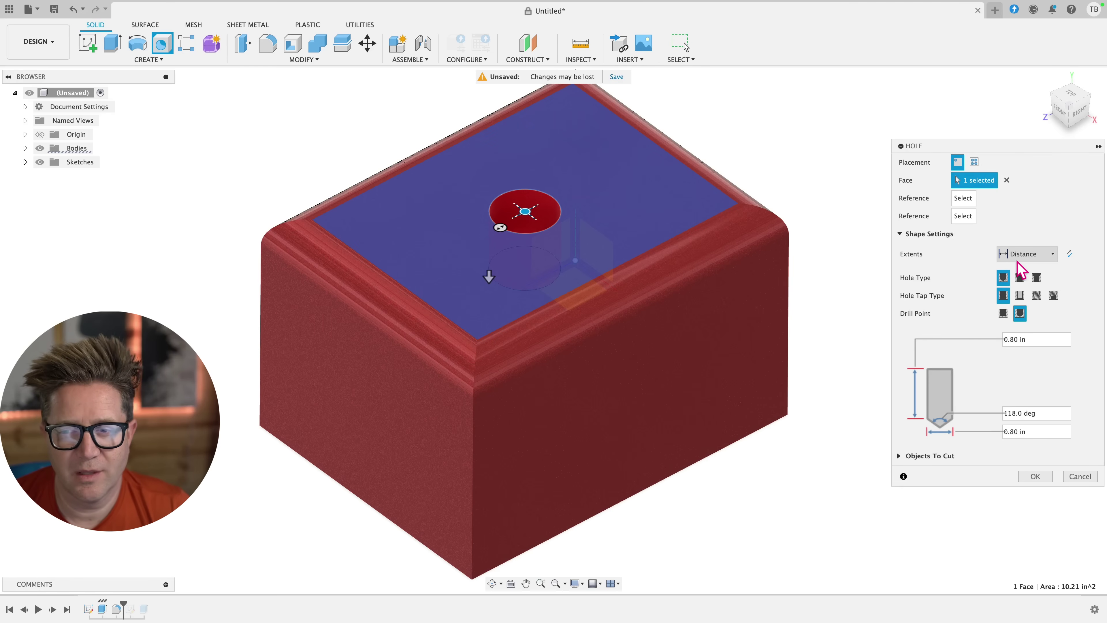
Set the hole's extents to All and make it a 1.4 in counterbore
left_click(1037, 253)
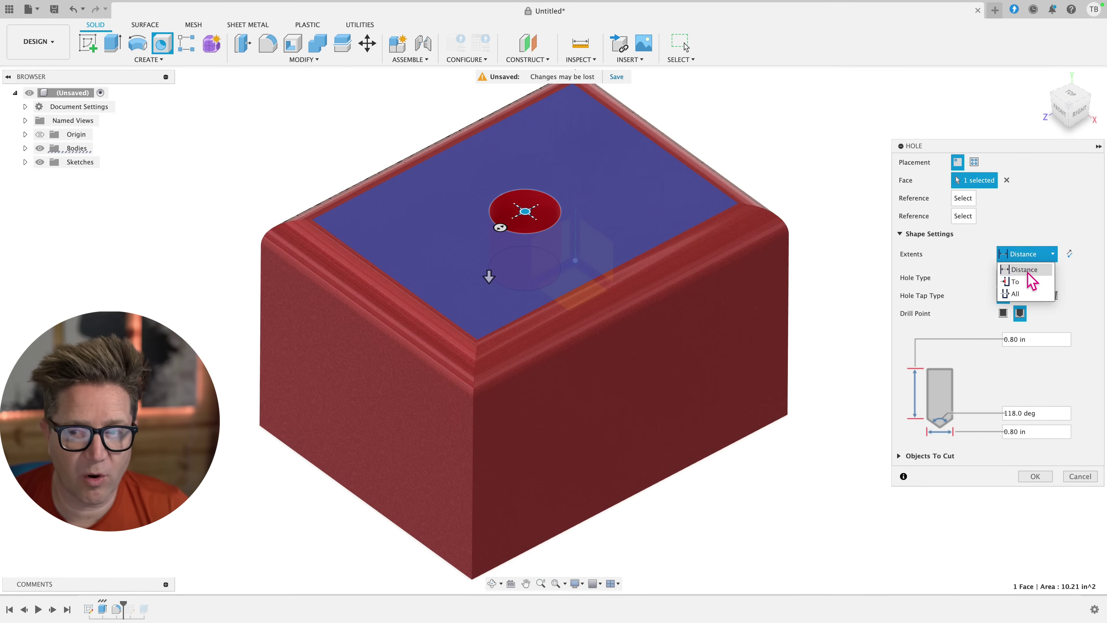
left_click(1024, 294)
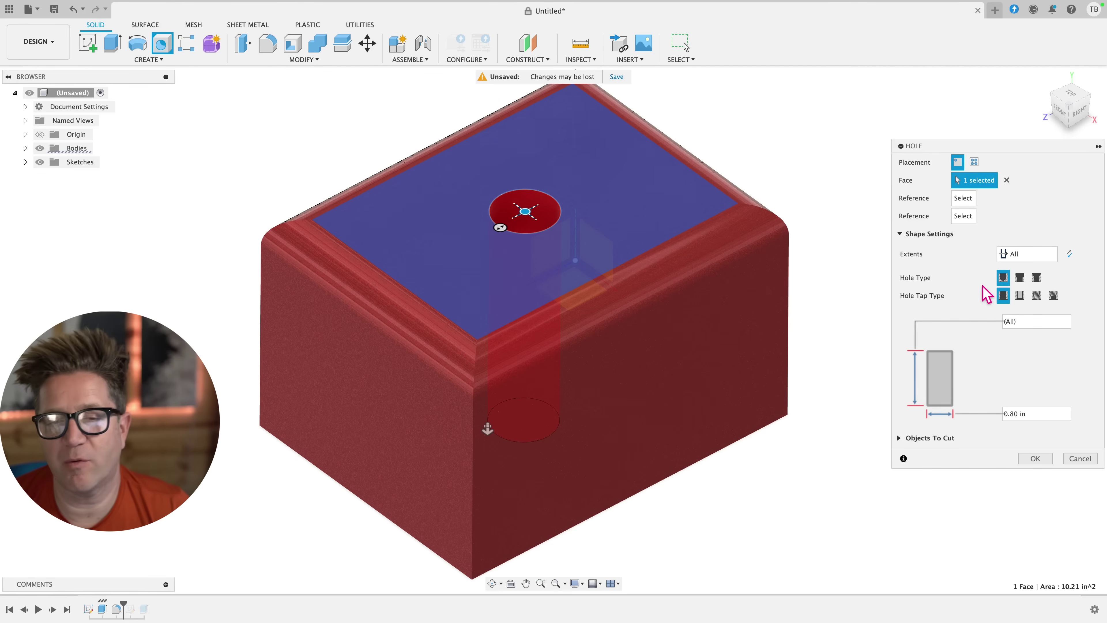
left_click(1019, 277)
scroll(466, 222, "up", 3)
scroll(467, 222, "up", 2)
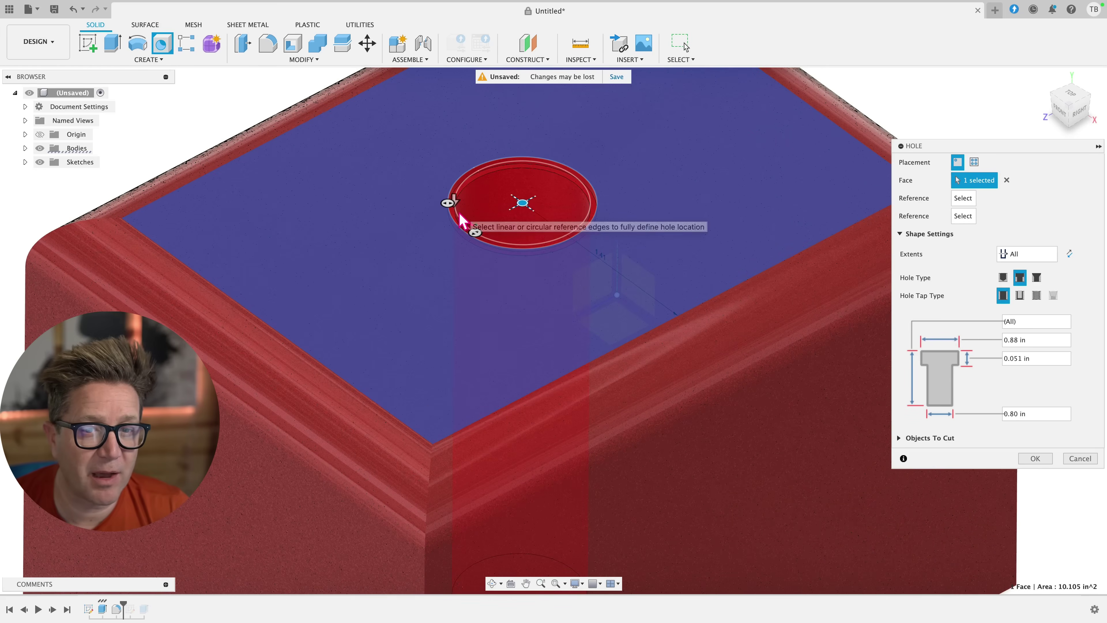
mouse_move(453, 201)
left_mouse_down()
mouse_move(432, 210)
mouse_move(454, 221)
left_mouse_up()
type("1.4")
key("Return")
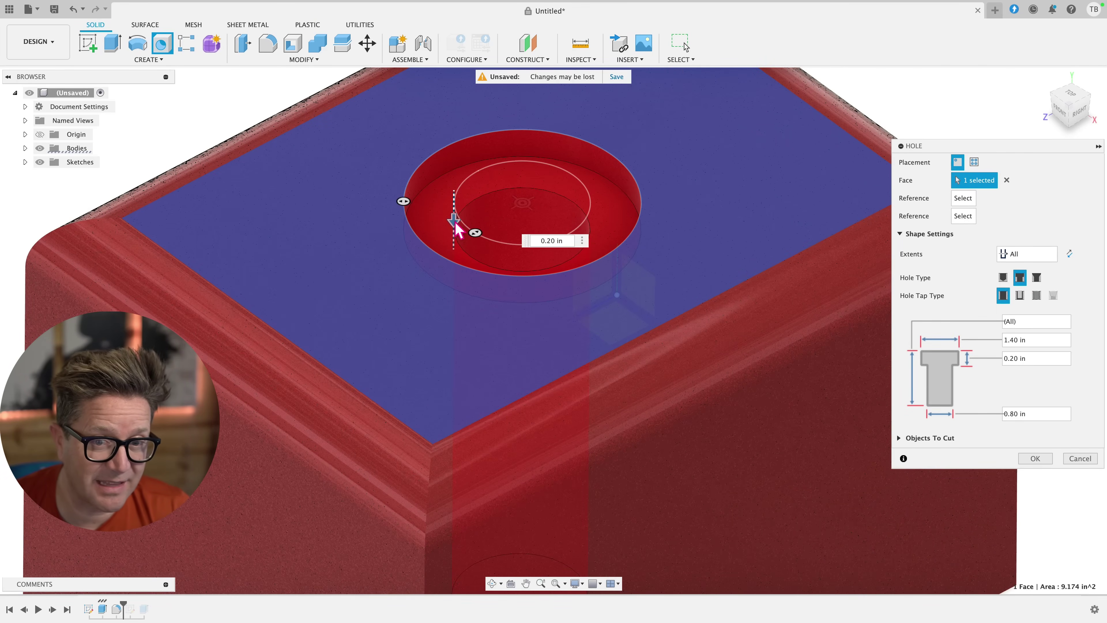
Switch the hole to a 1.40 in, 82° countersink and show Body1 under Objects To Cut
left_click(1037, 278)
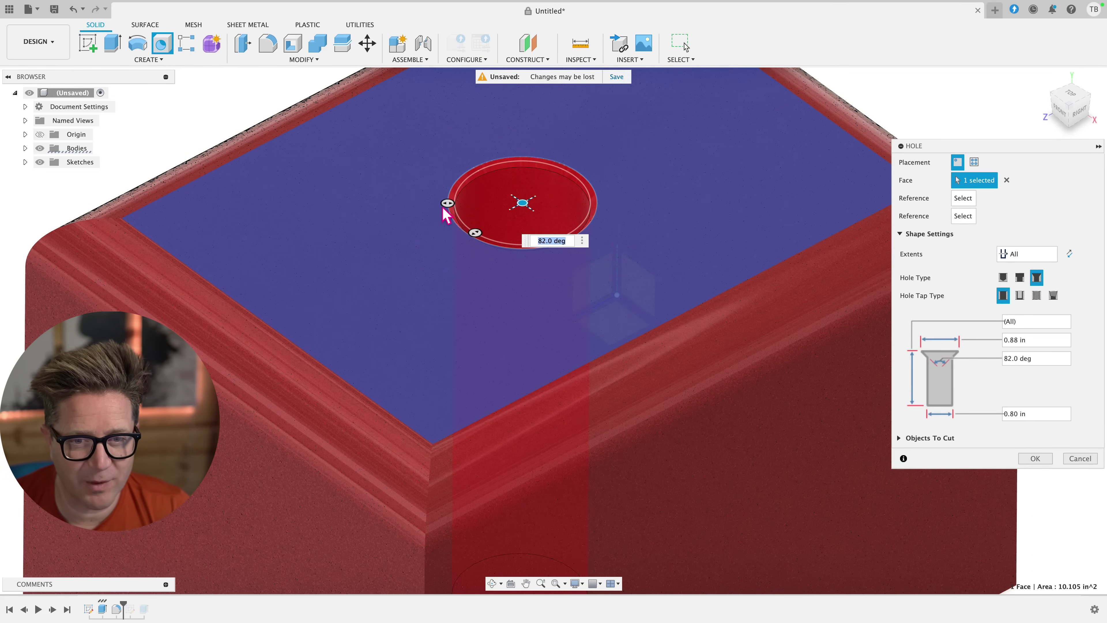
left_click_drag(449, 203, 402, 203)
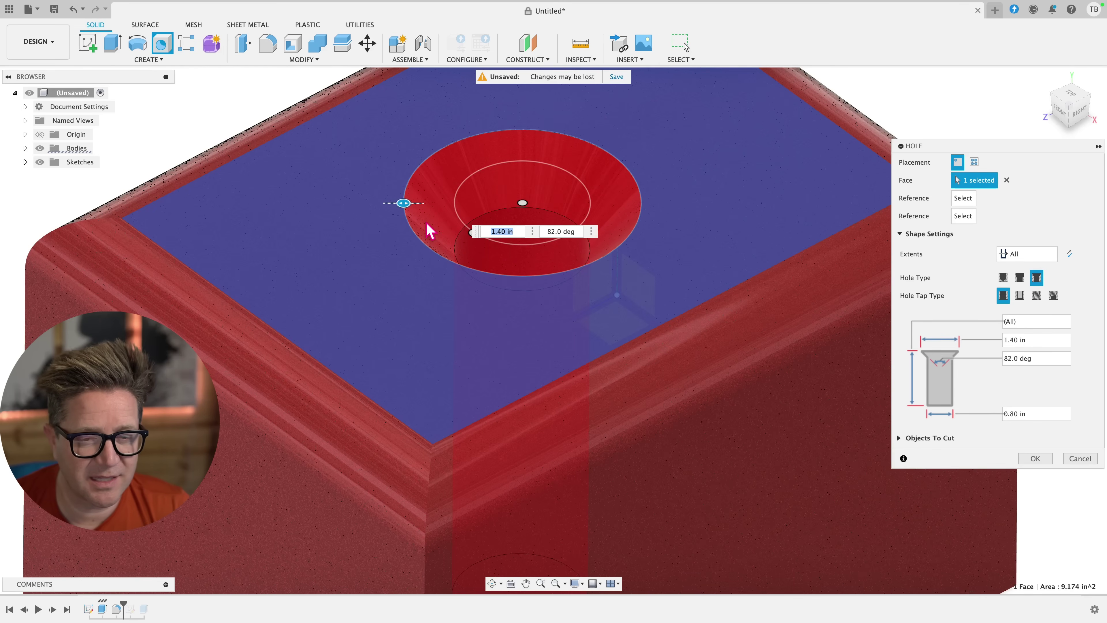
mouse_move(429, 230)
middle_mouse_down("shift")
mouse_move(420, 215)
mouse_move(439, 215)
middle_mouse_up("shift")
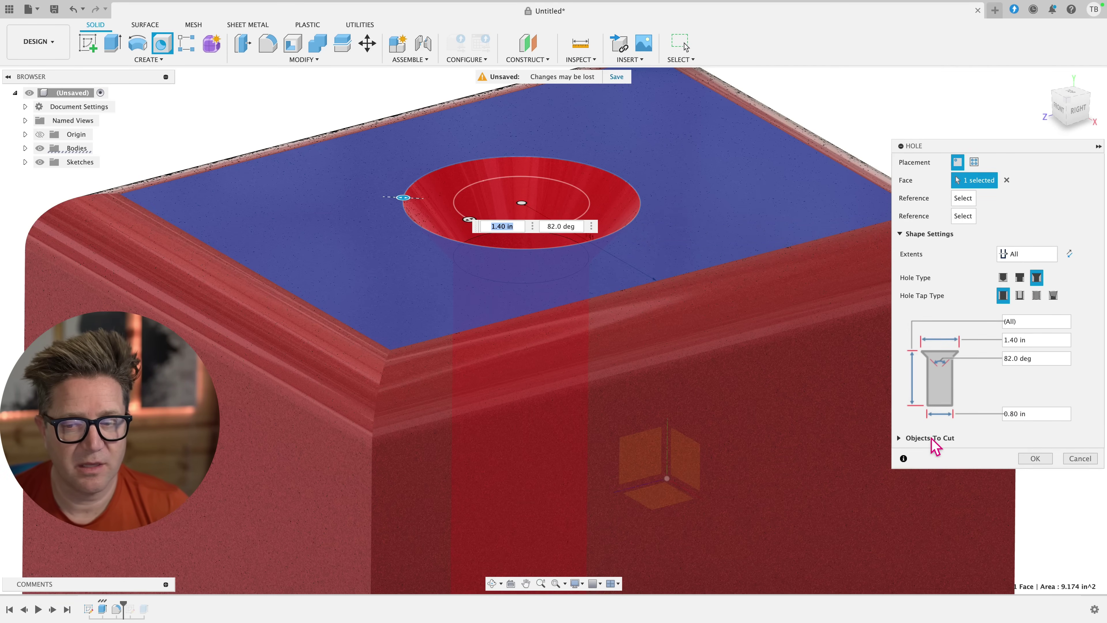
left_click(898, 439)
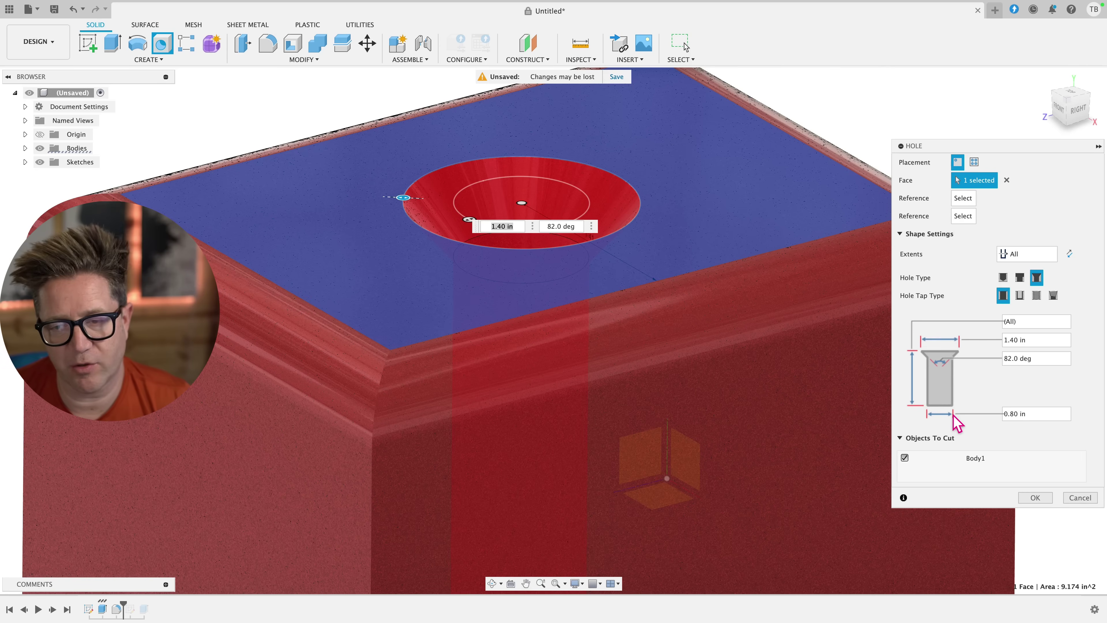
left_click(1036, 497)
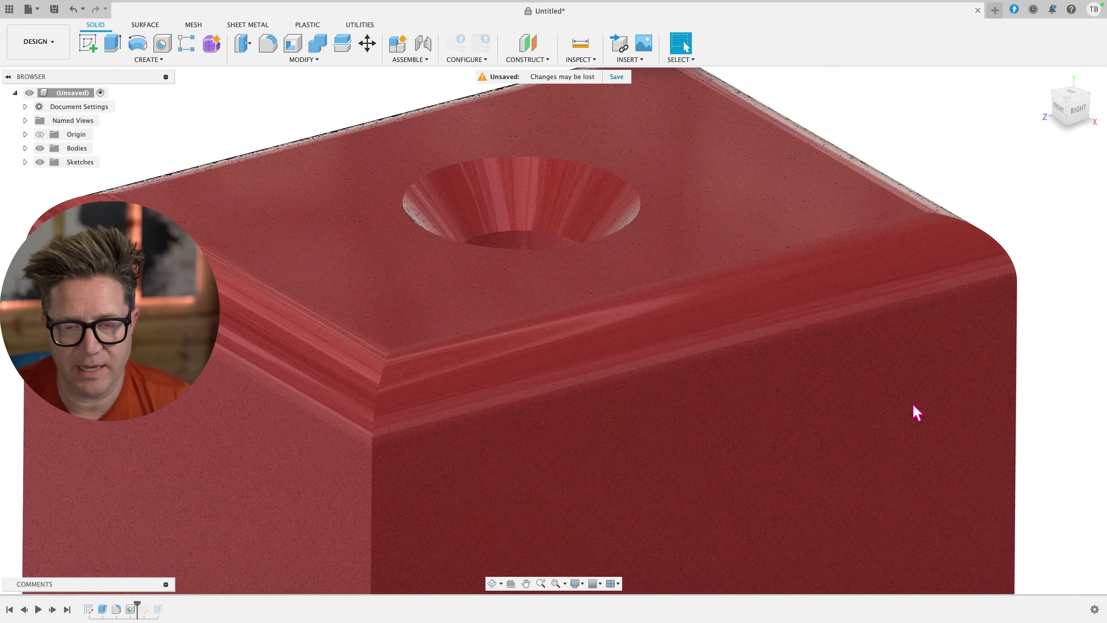
middle_click_drag(915, 410, 734, 114, "shift")
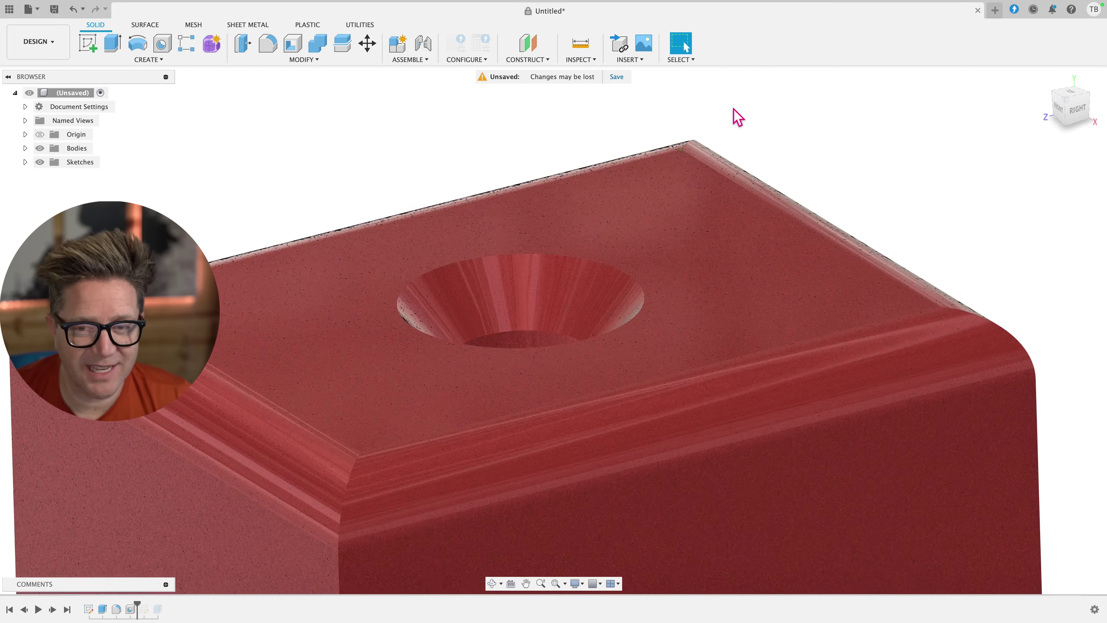
scroll(740, 183, "down", 5)
scroll(775, 249, "up", 8)
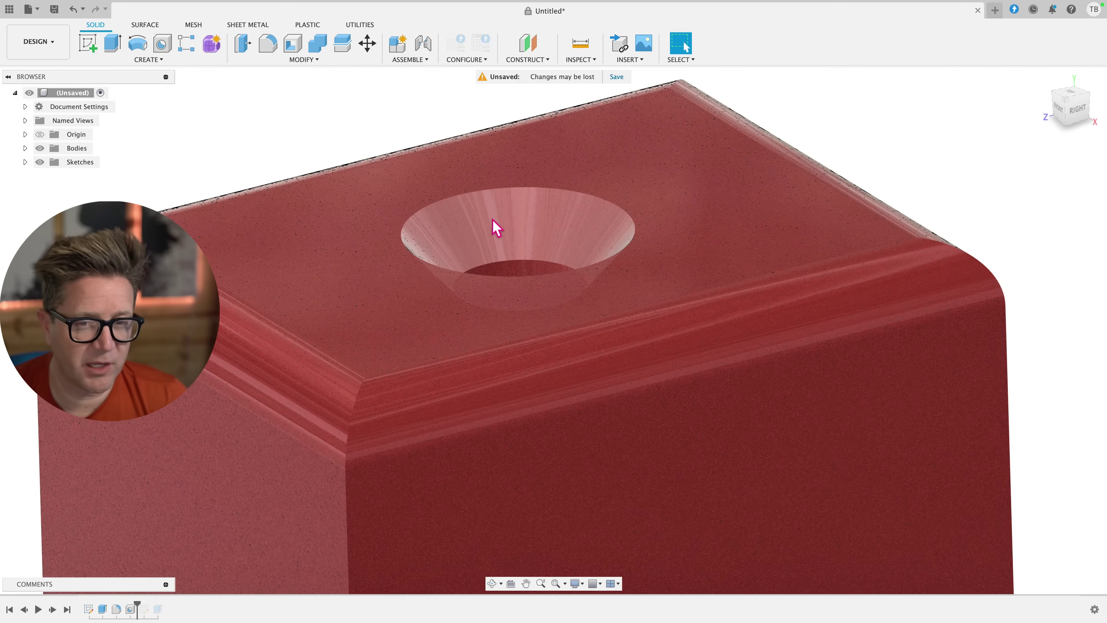
scroll(580, 274, "up", 4)
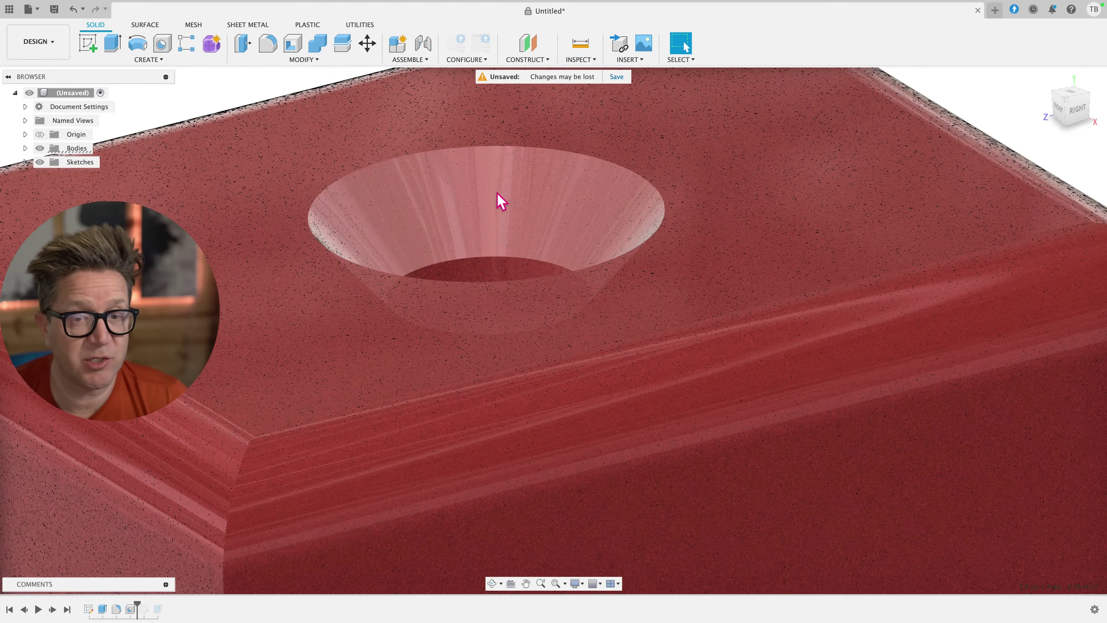
scroll(501, 201, "down", 3)
left_click(511, 213)
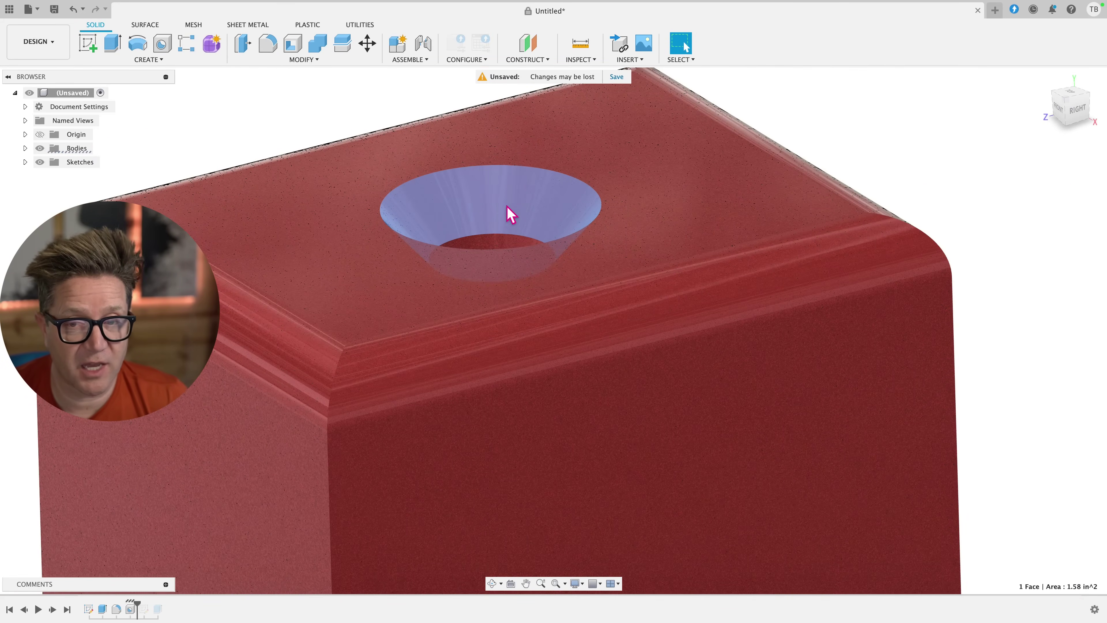
mouse_move(667, 225)
middle_mouse_down("shift")
mouse_move(672, 193)
mouse_move(652, 213)
mouse_move(679, 215)
mouse_move(687, 229)
middle_mouse_up("shift")
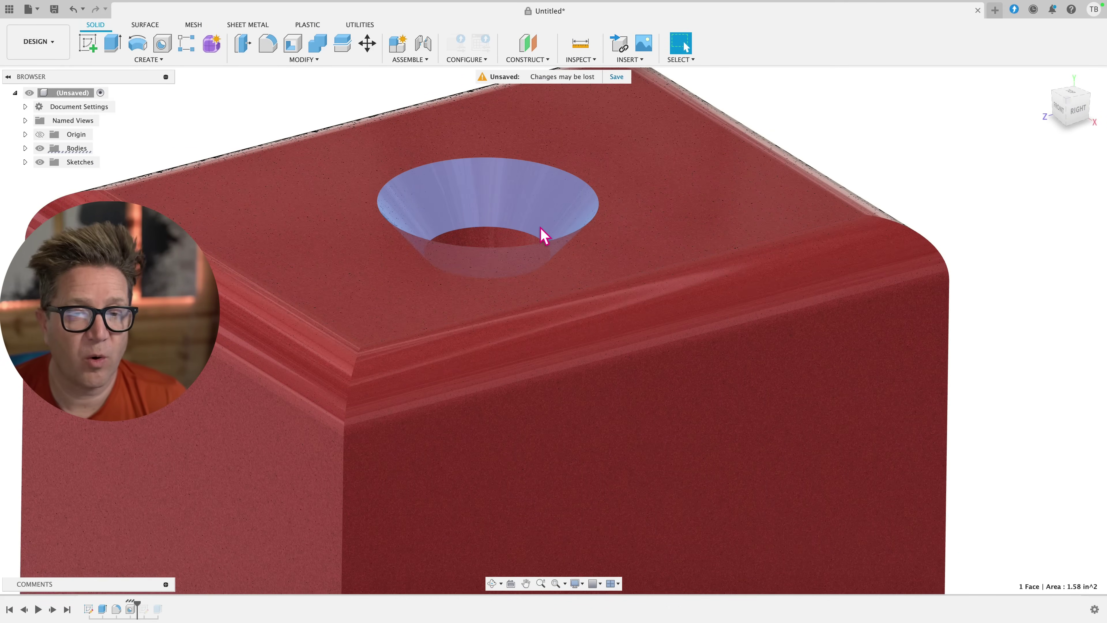
middle_click_drag(540, 228, 539, 247, "shift")
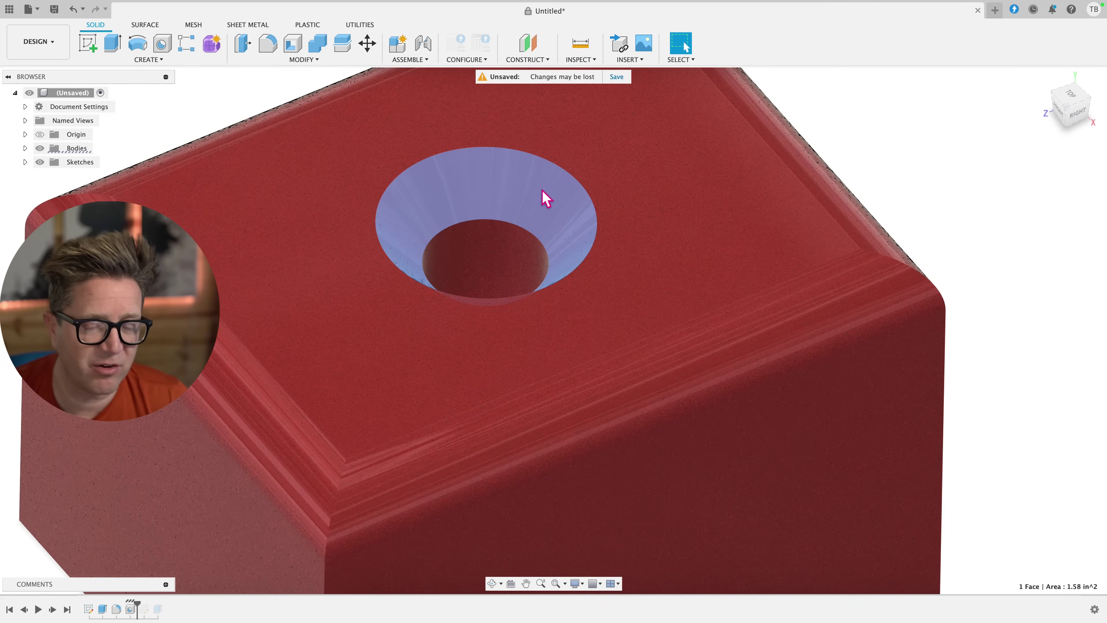
Reopen the Hole feature for editing and confirm it unchanged
right_click(129, 609)
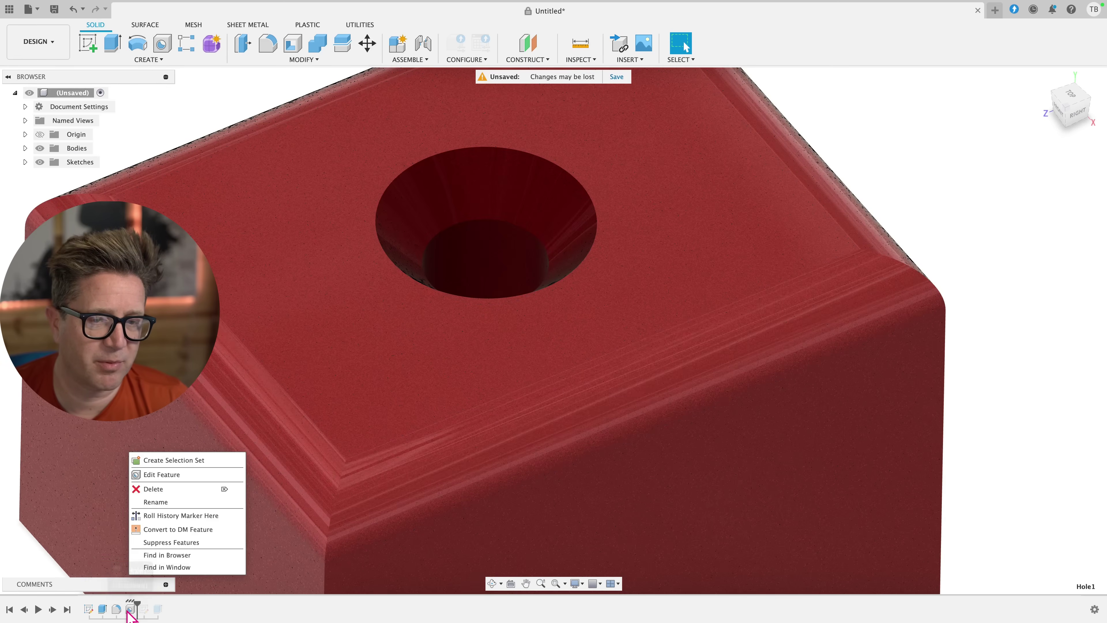
left_click(174, 475)
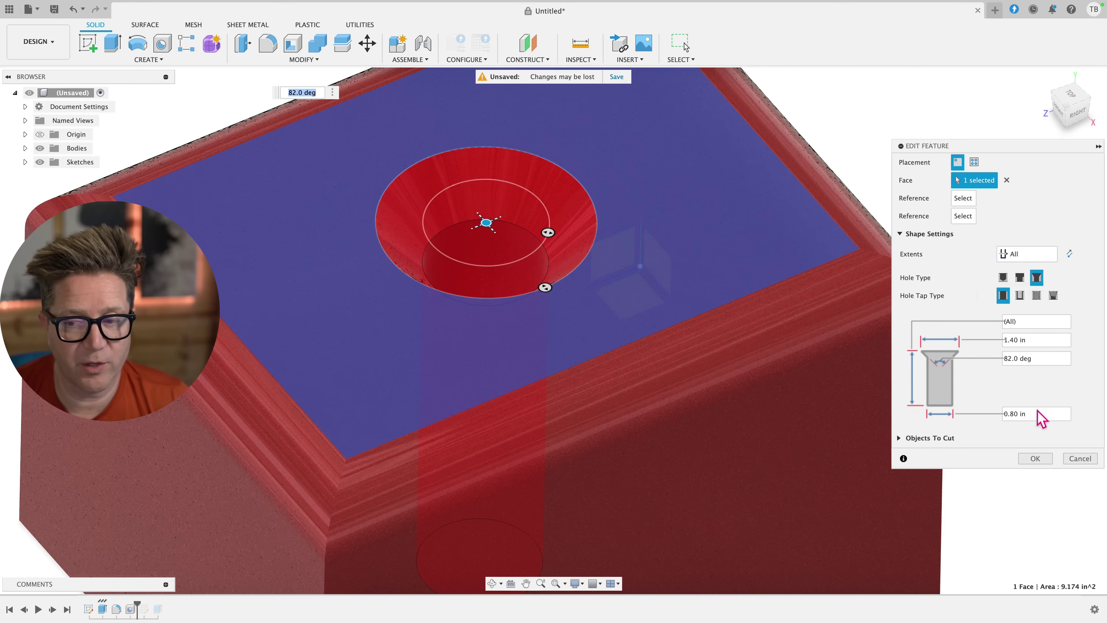
left_click(1035, 457)
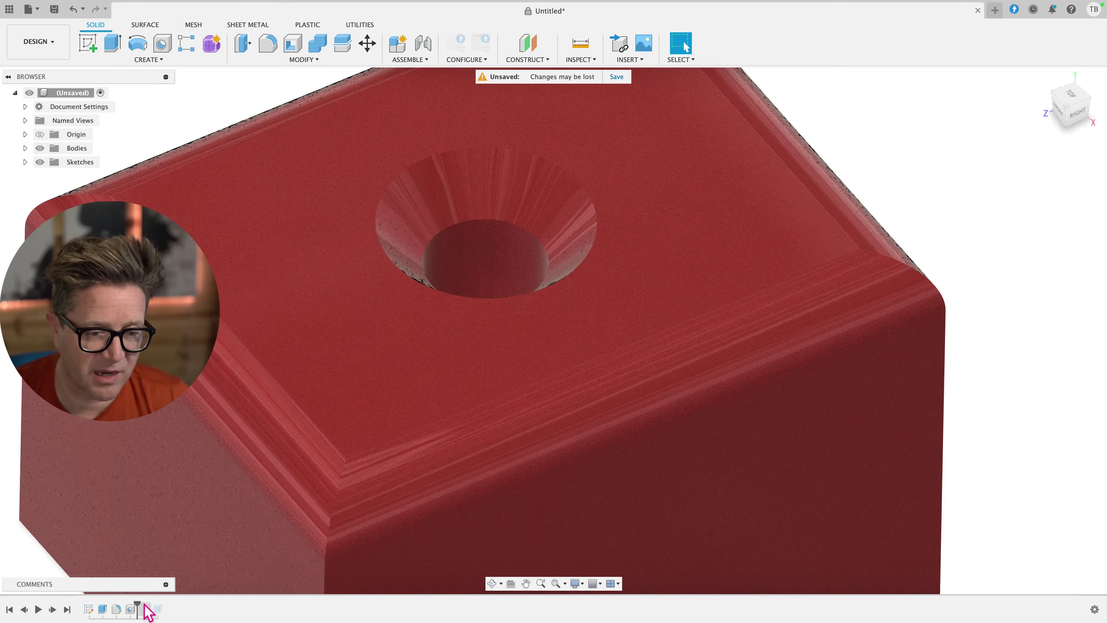
Suppress the hole feature, then unsuppress it to restore the countersunk hole
right_click(130, 609)
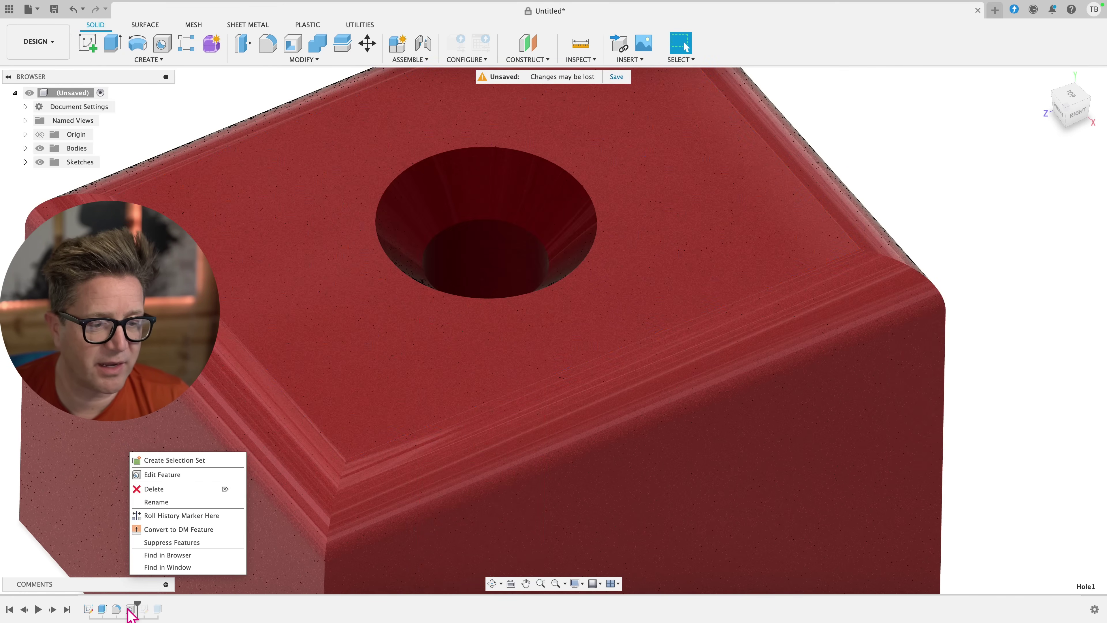
left_click(165, 545)
right_click(124, 611)
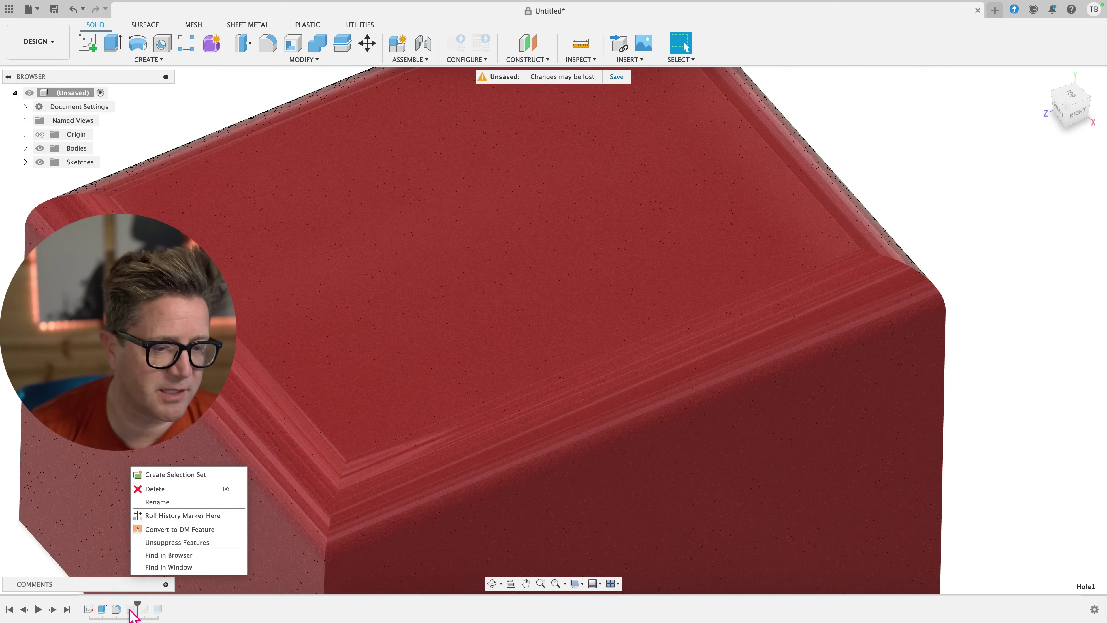
left_click(163, 546)
scroll(938, 220, "down", 5)
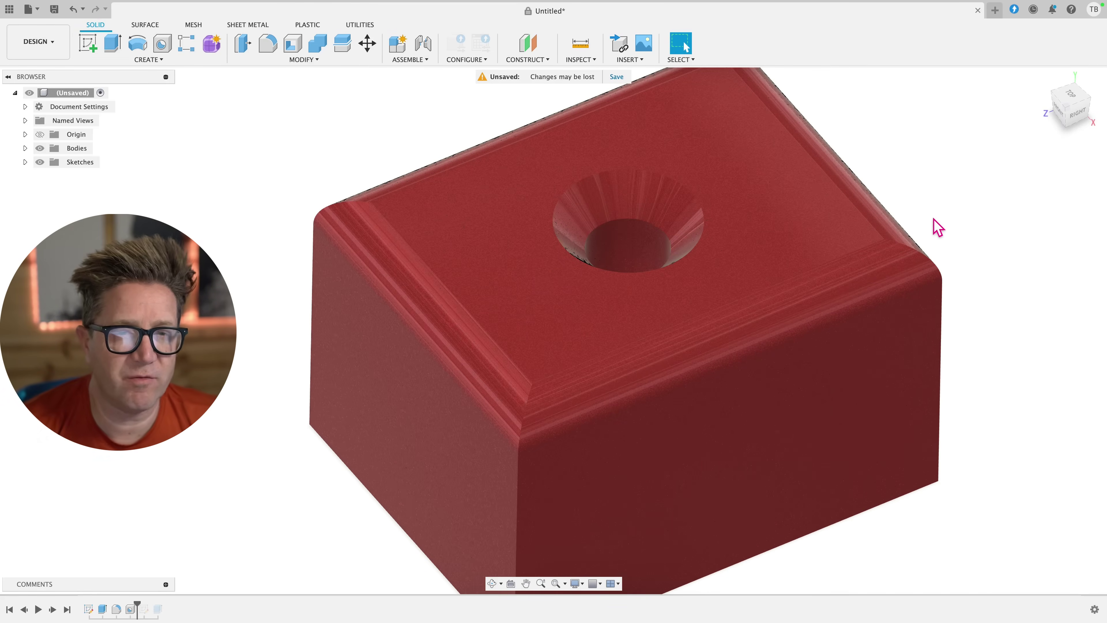
scroll(964, 247, "down", 2)
scroll(971, 248, "up", 6)
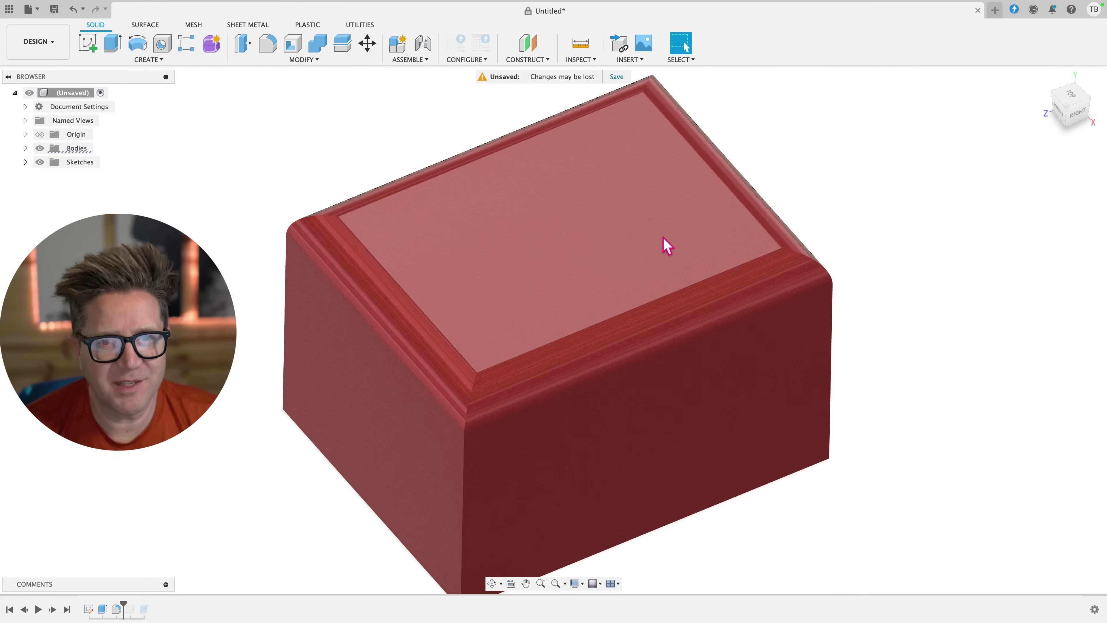
Start a new hole centred on the top face as a Simple, Tapped hole
scroll(584, 249, "up", 4)
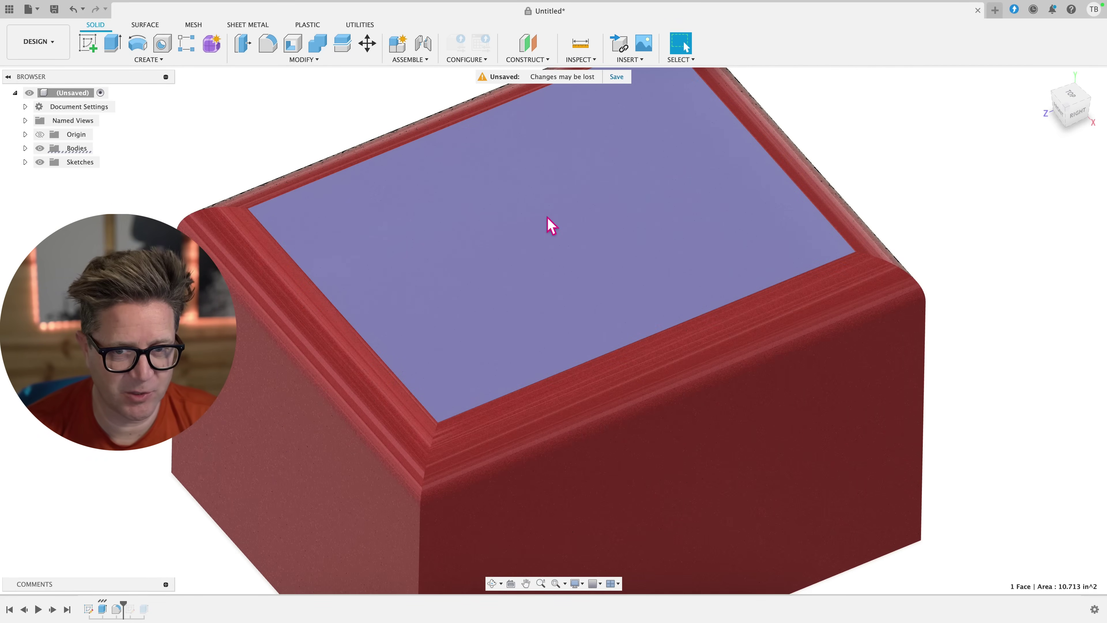
left_click(162, 46)
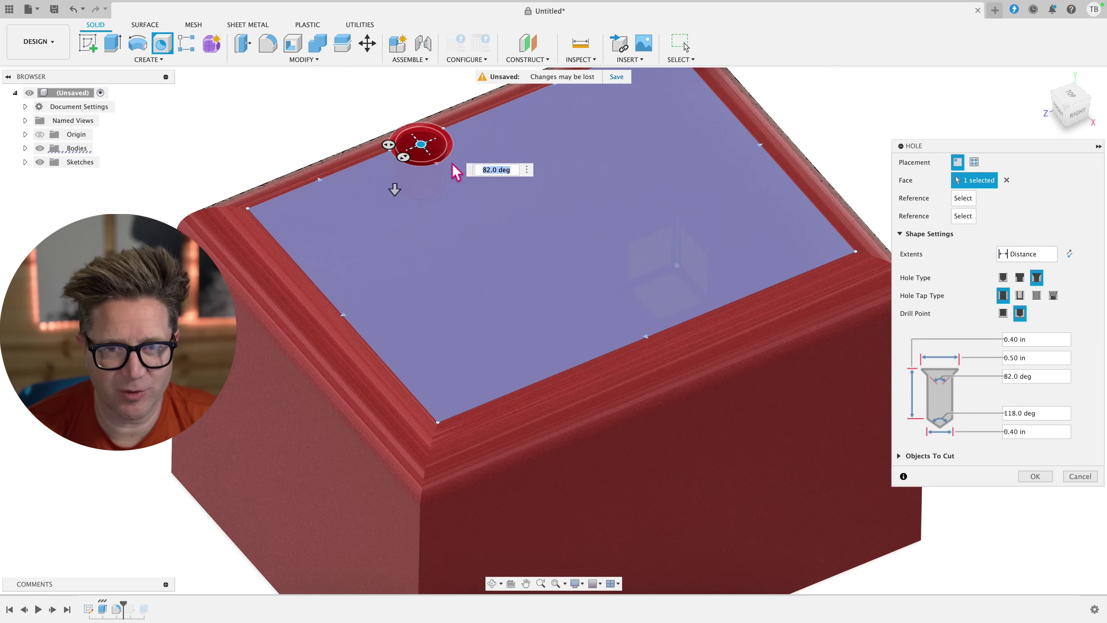
left_click_drag(421, 145, 551, 230)
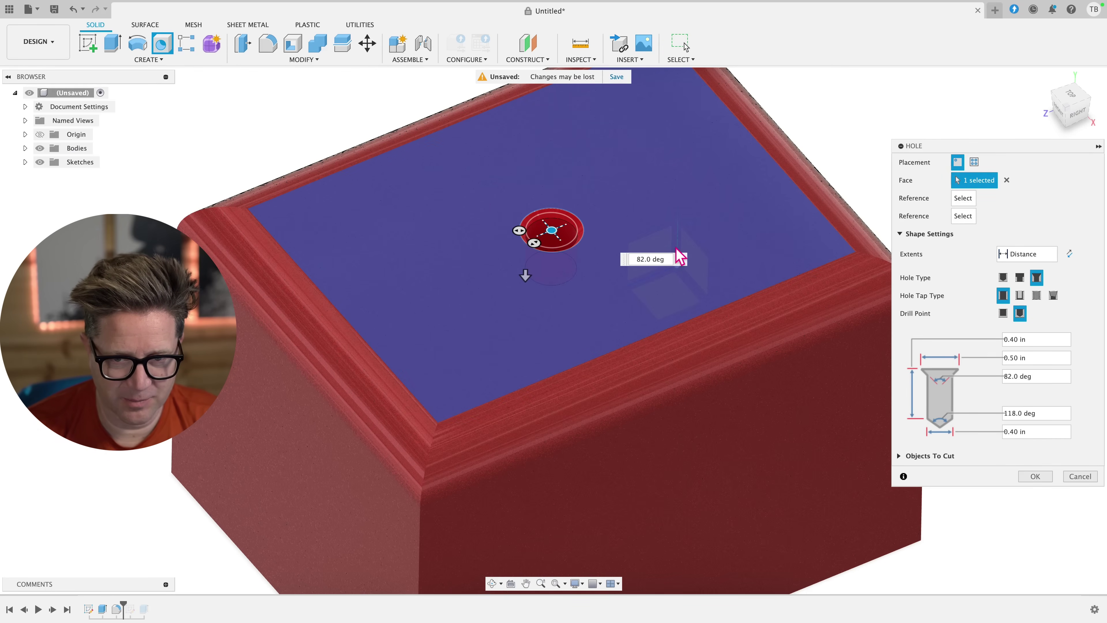
left_click(1037, 296)
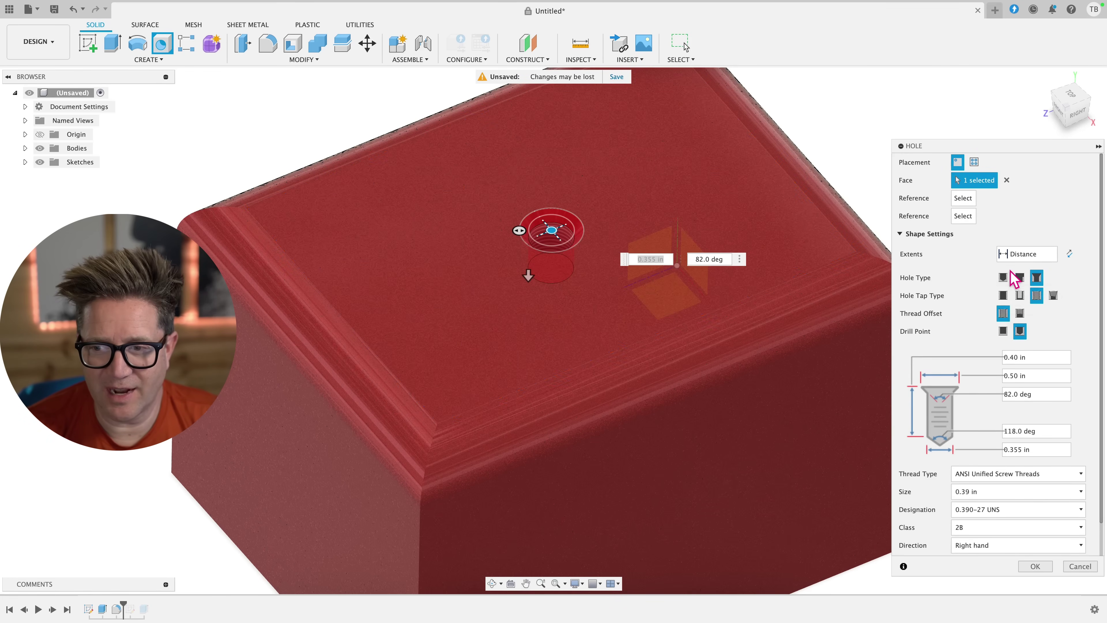
left_click(1003, 277)
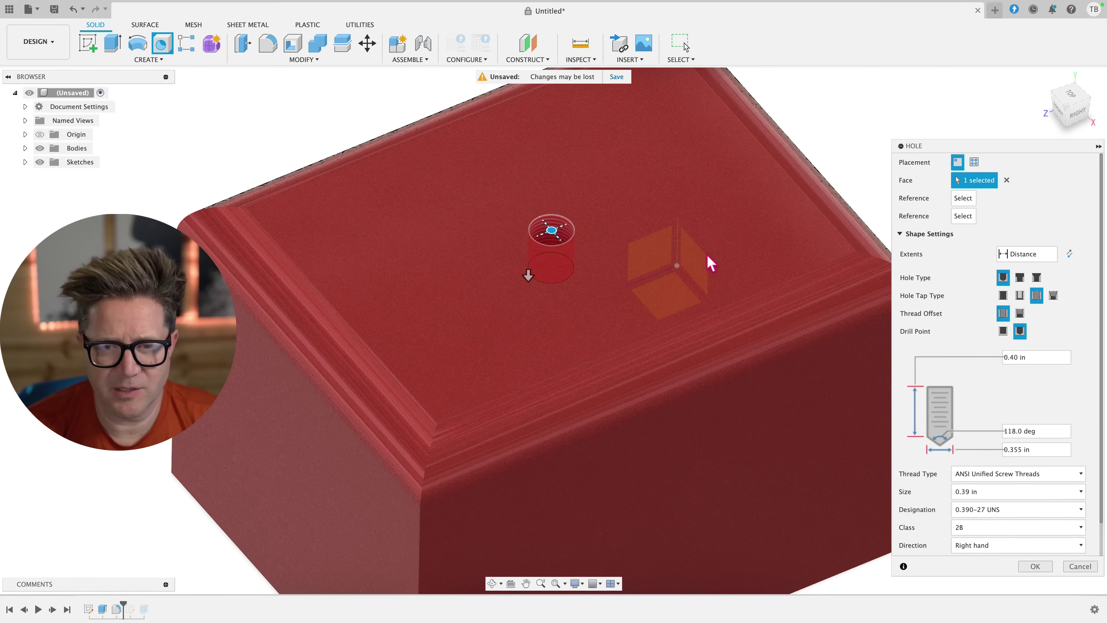
scroll(567, 241, "up", 2)
scroll(568, 241, "up", 3)
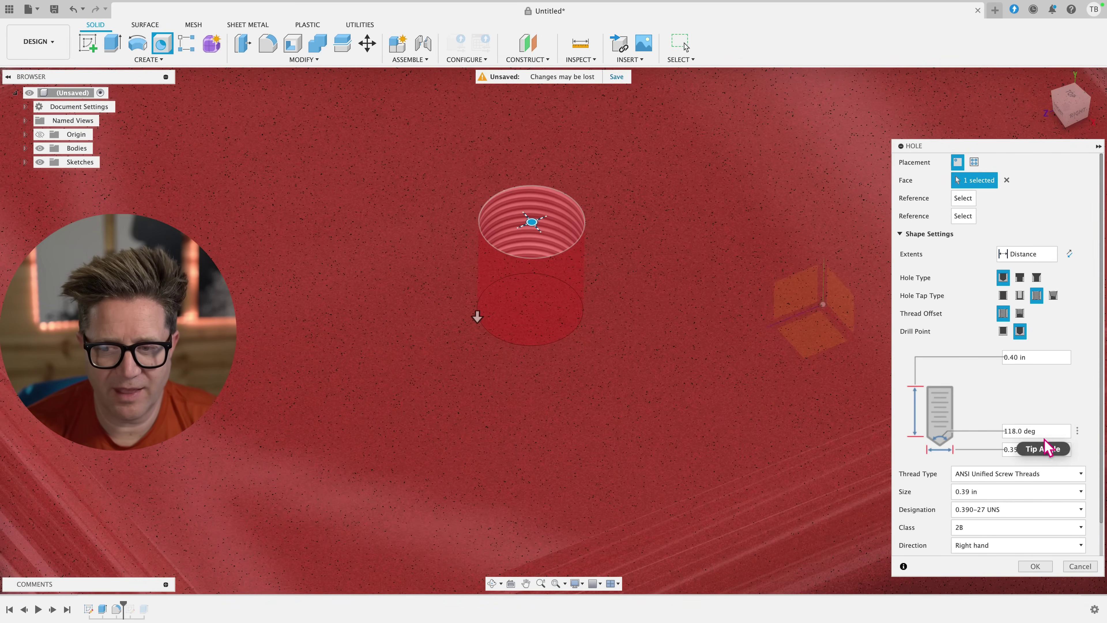
Set the thread type to ANSI Metric M Profile with size 8.0 mm
left_click(1037, 475)
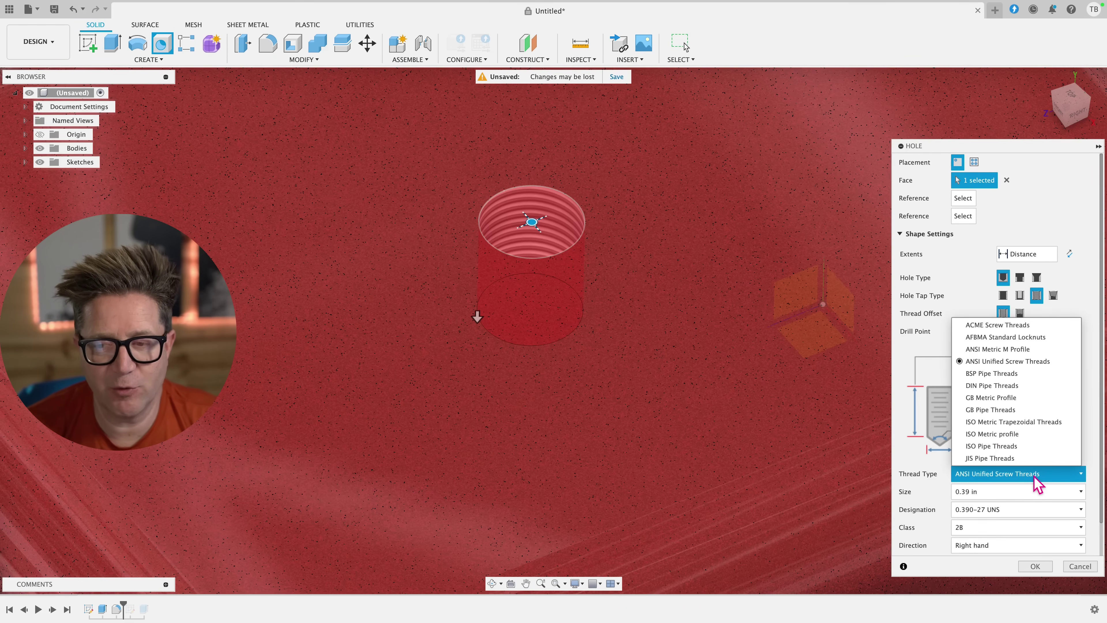
left_click(1002, 350)
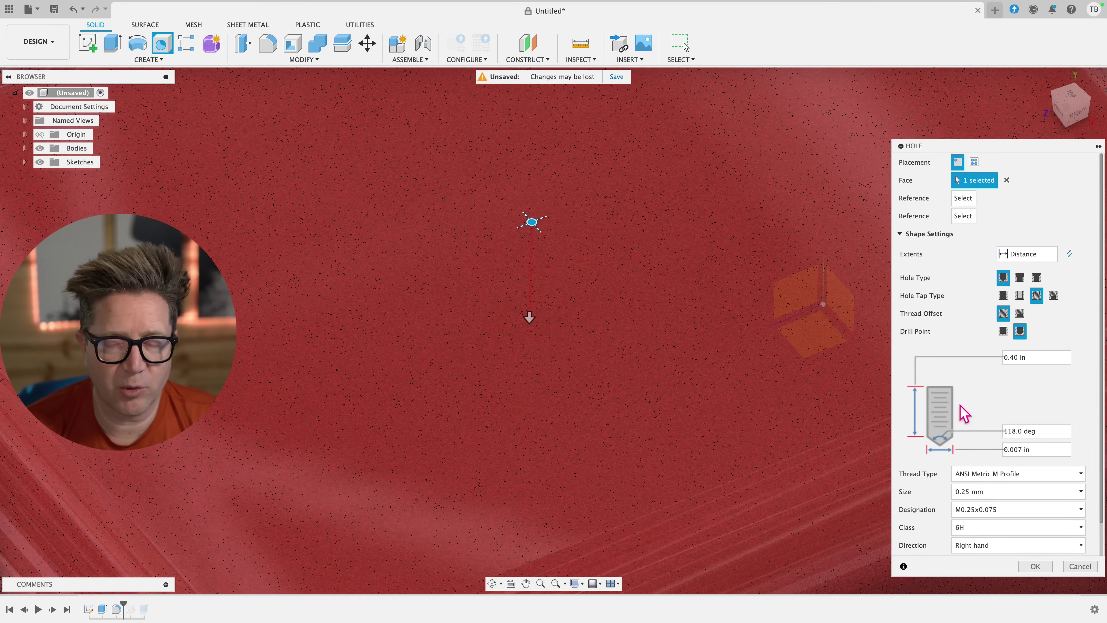
left_click(1006, 491)
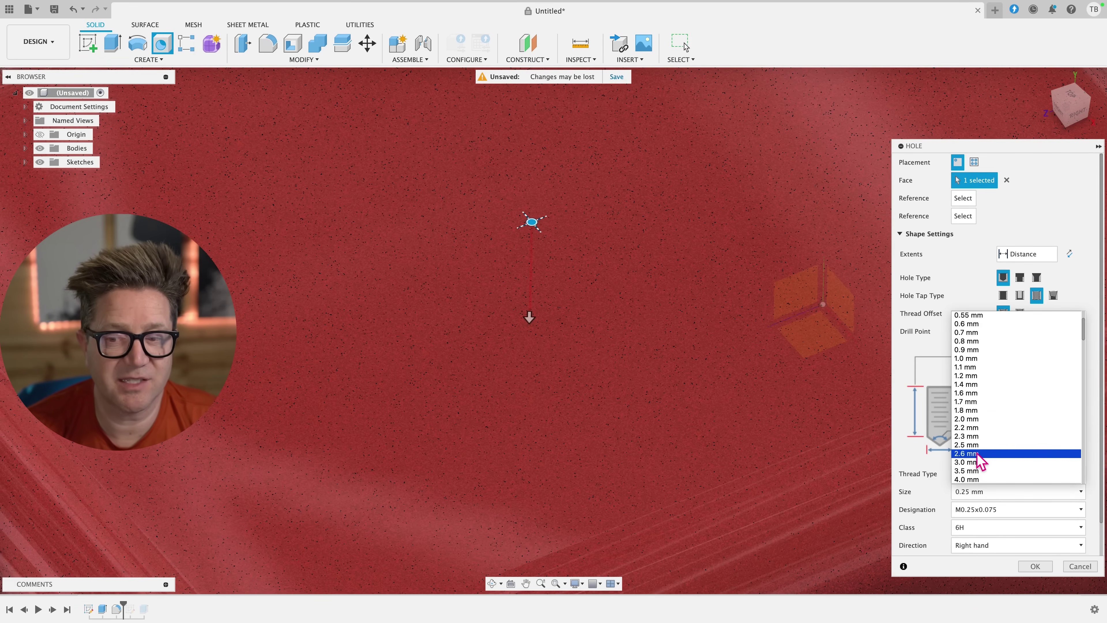
scroll(978, 462, "down", 5)
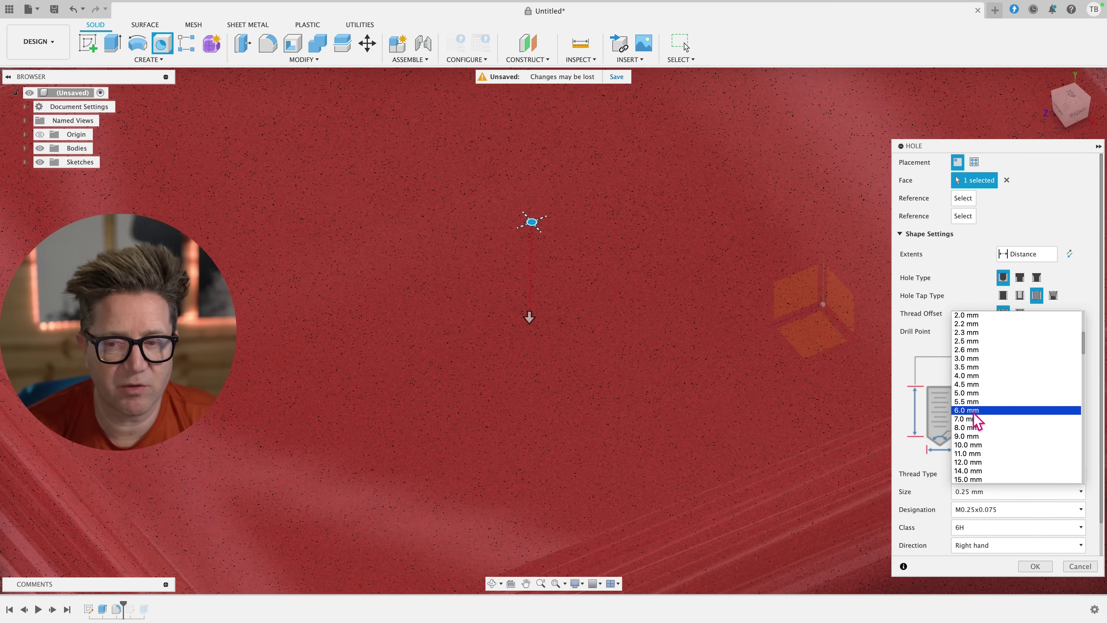
left_click(975, 427)
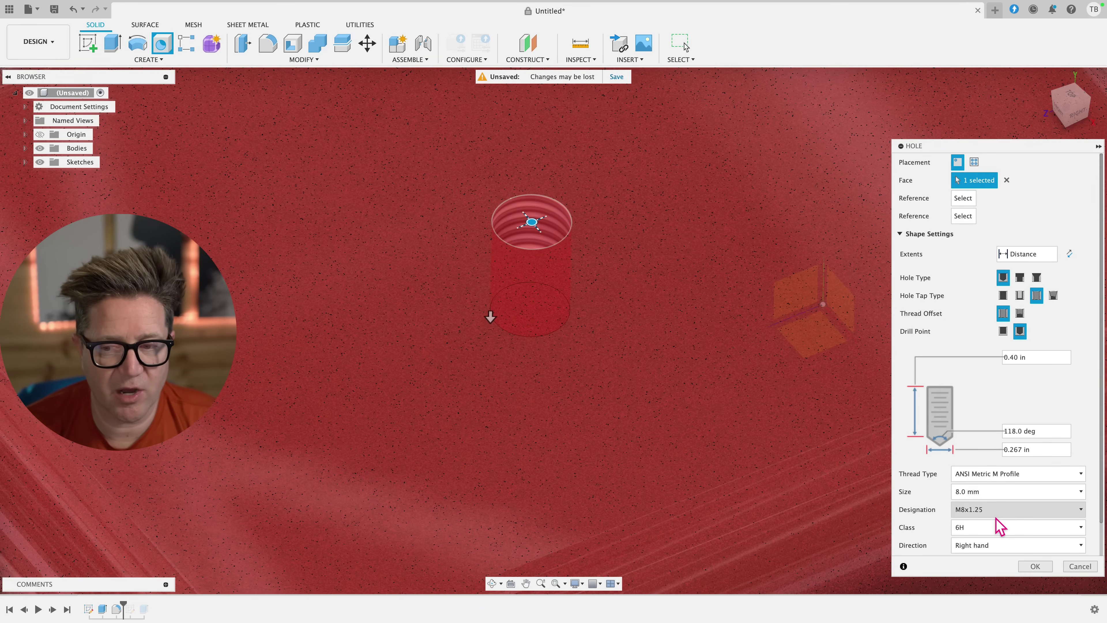
scroll(995, 517, "down", 2)
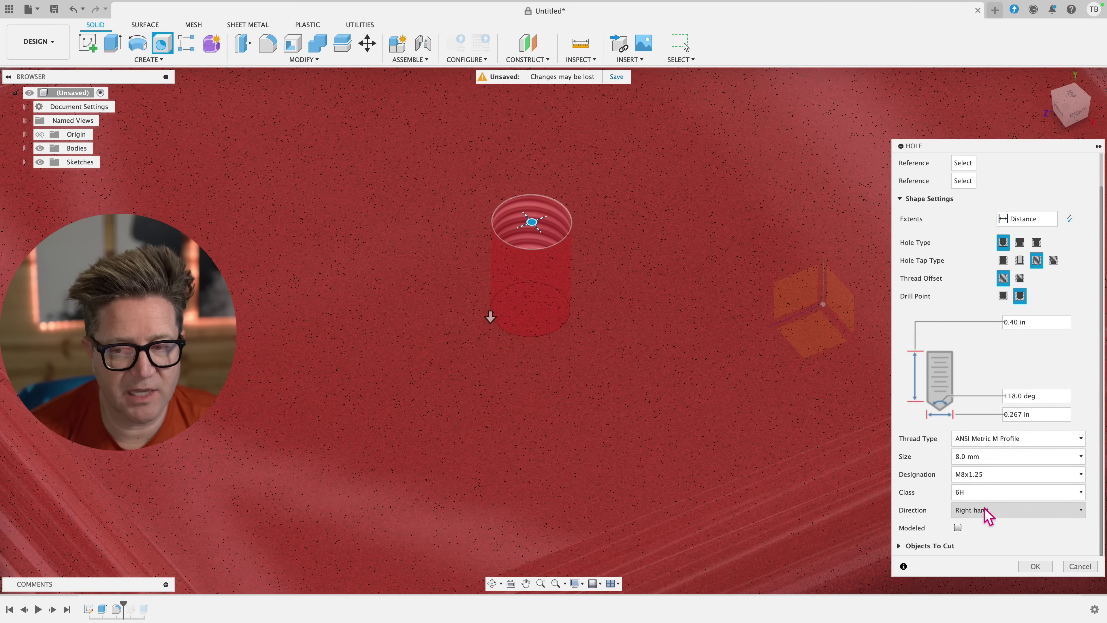
Leave Modeled unchecked for a cosmetic thread and create the M8x1.25 tapped hole
left_click(957, 528)
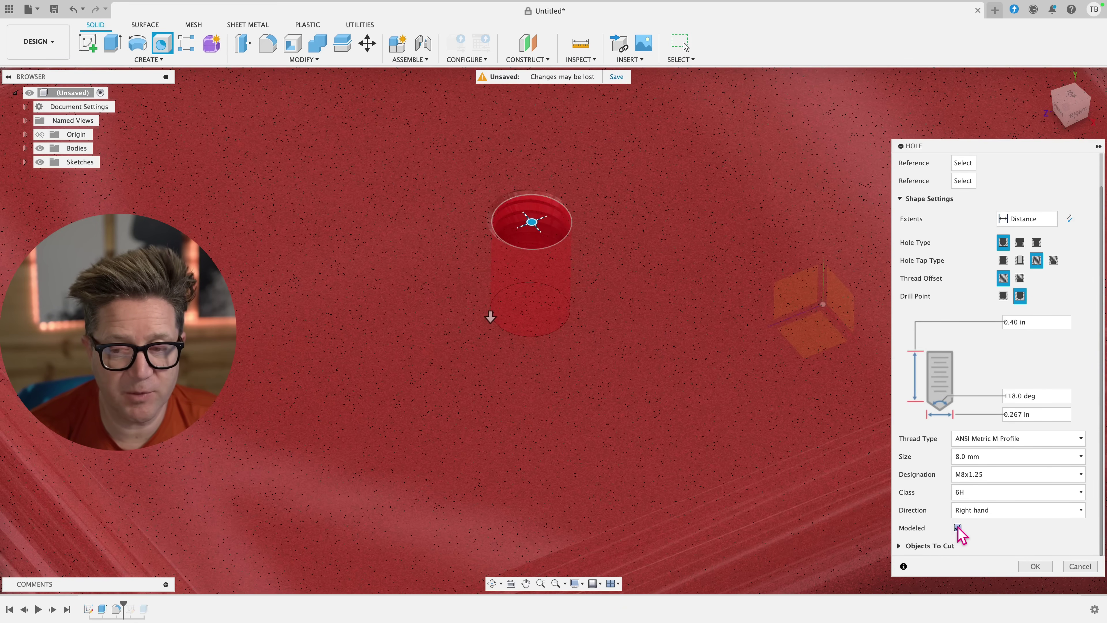
left_click(957, 527)
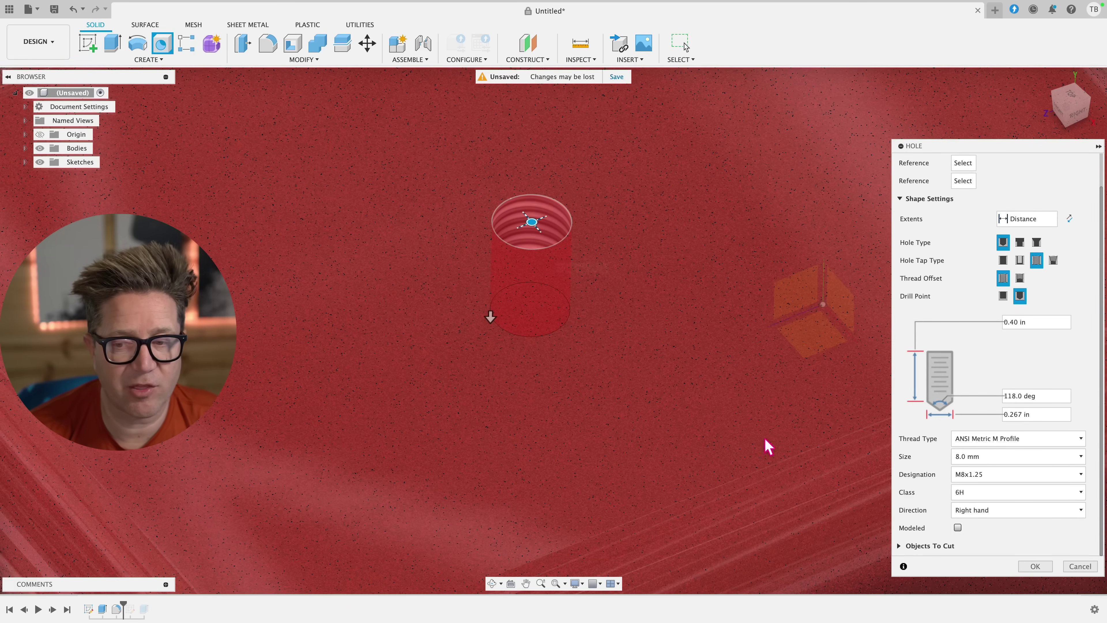
left_click(1035, 565)
middle_click_drag(559, 257, 556, 240, "shift")
scroll(556, 240, "up", 6)
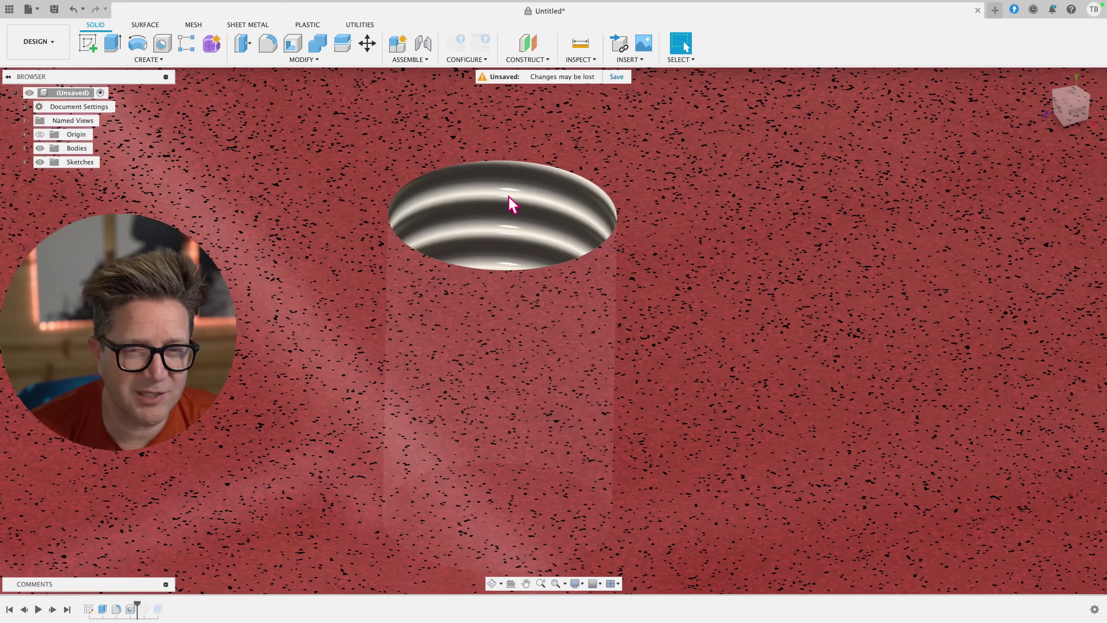
scroll(518, 242, "down", 8)
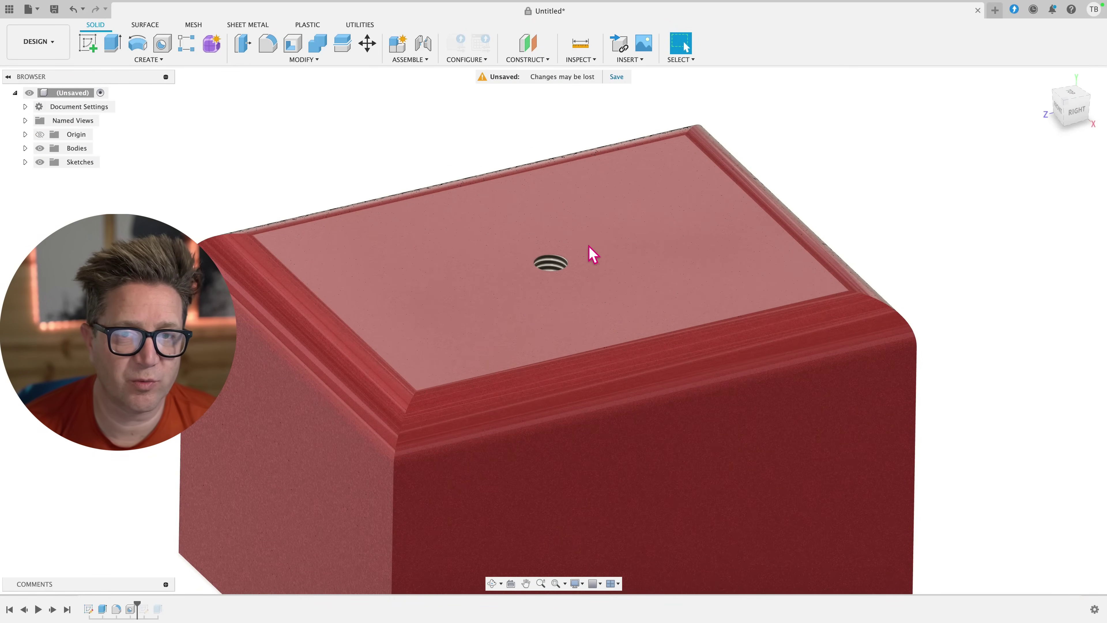
scroll(576, 257, "up", 5)
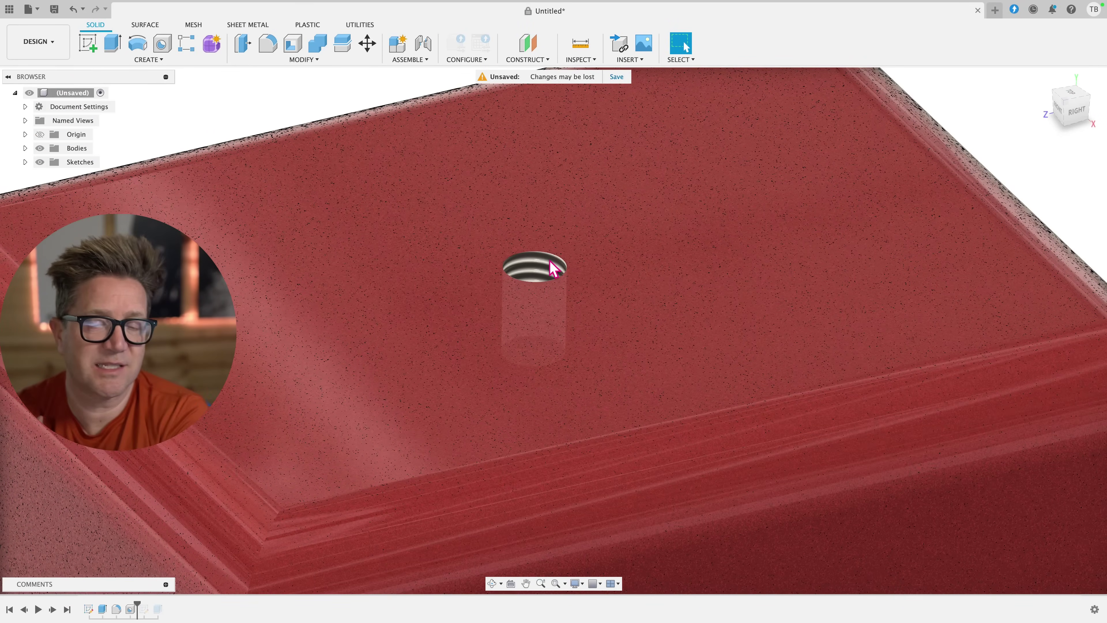
scroll(553, 268, "down", 8)
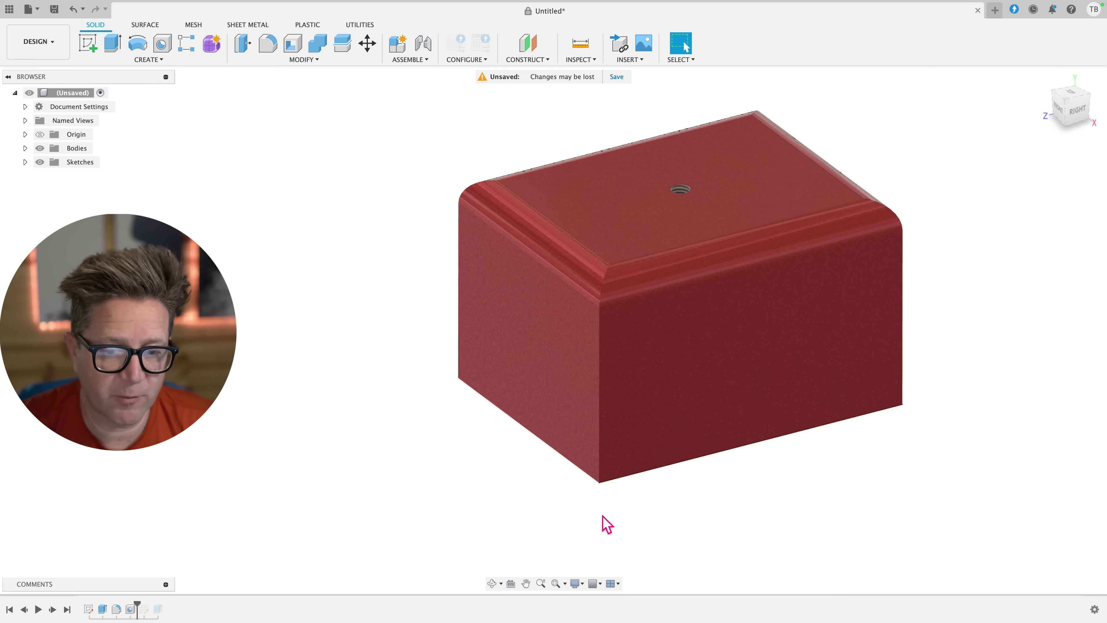
left_click(575, 583)
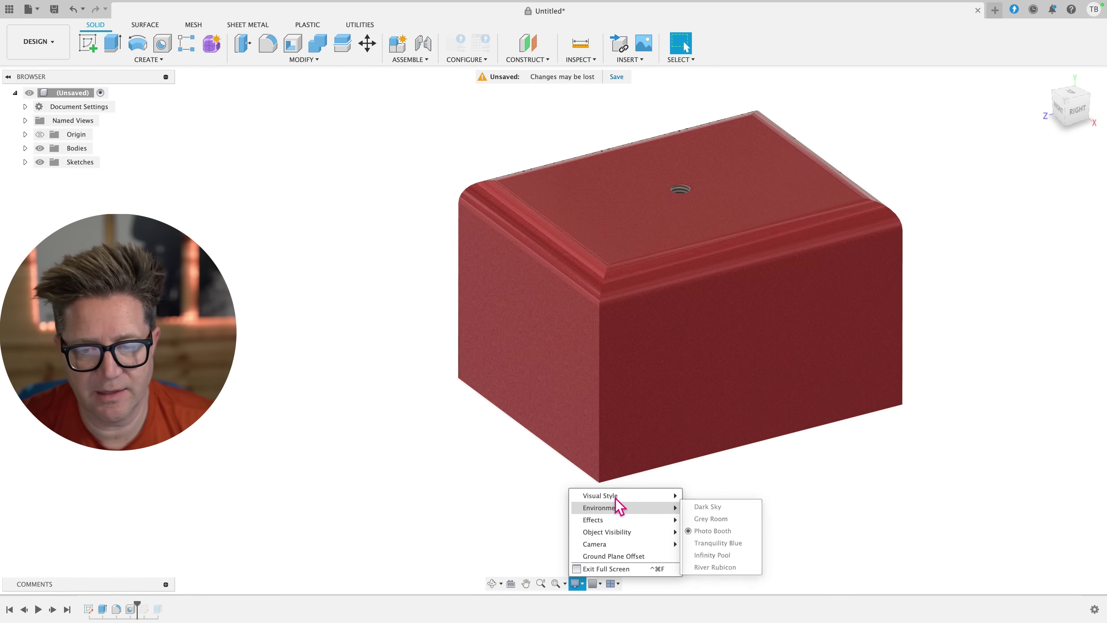
mouse_move(643, 496)
left_click(717, 531)
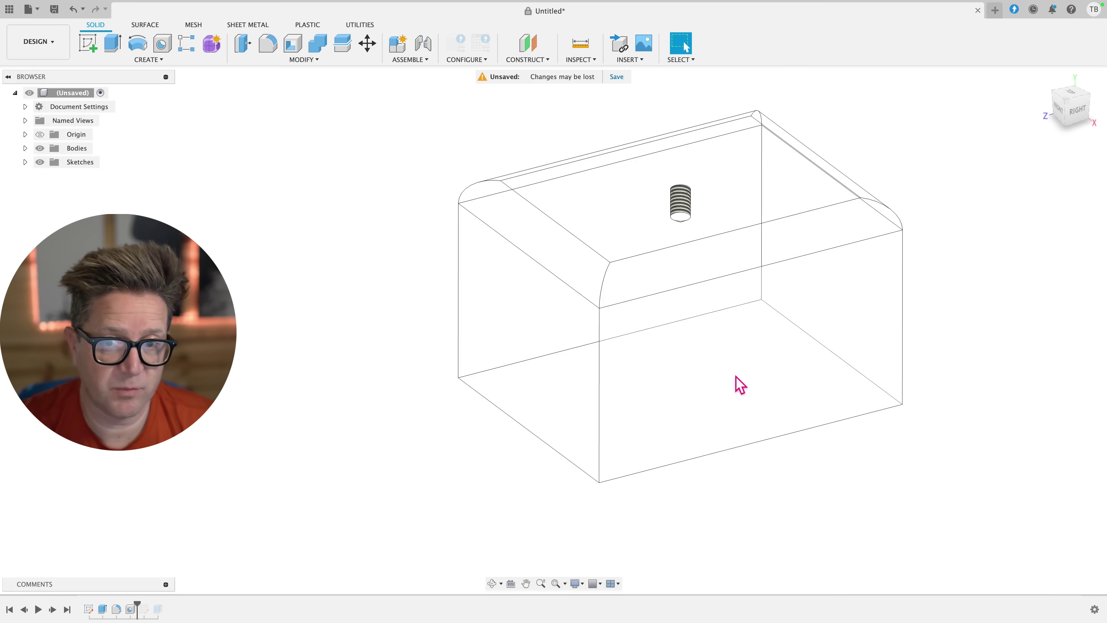
scroll(706, 196, "up", 6)
scroll(654, 183, "up", 2)
middle_click_drag(647, 228, 601, 148, "shift")
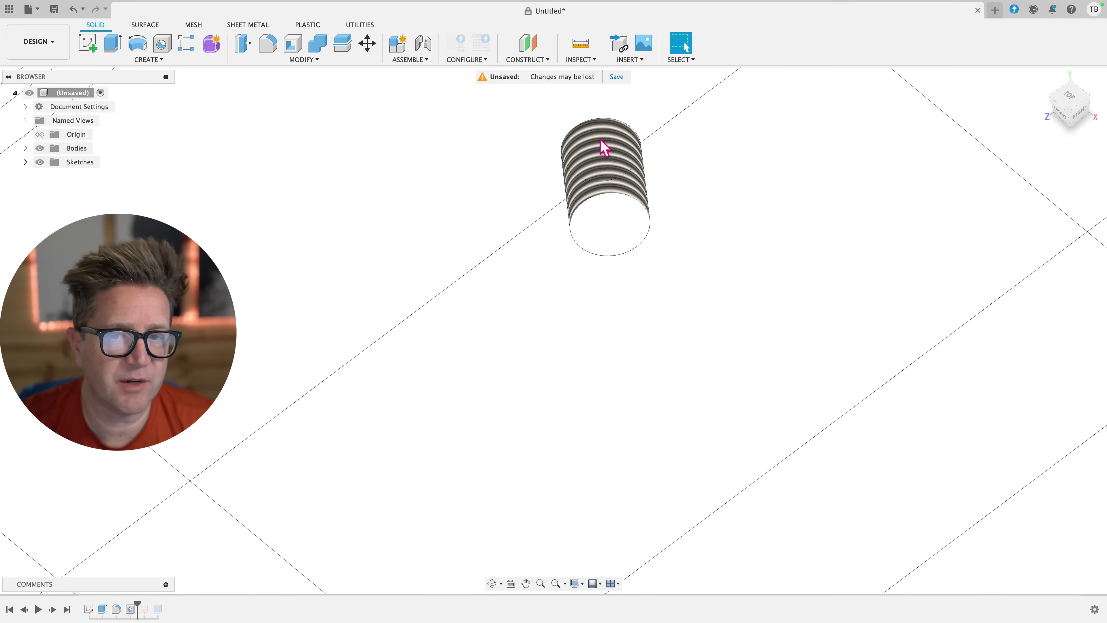
scroll(674, 234, "down", 5)
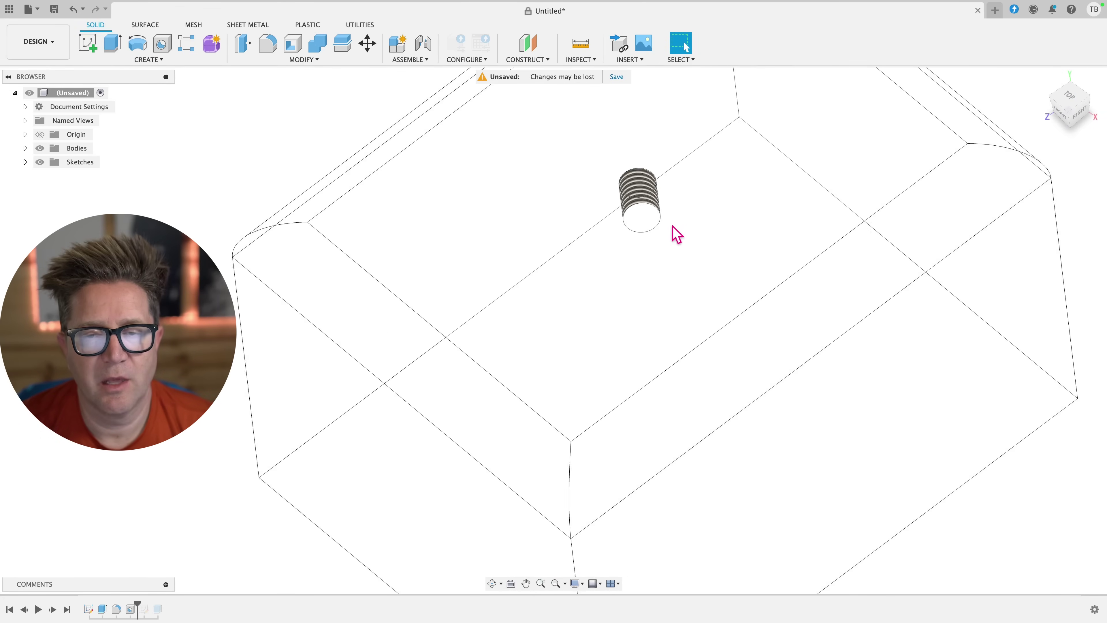
middle_click_drag(731, 223, 721, 262, "shift")
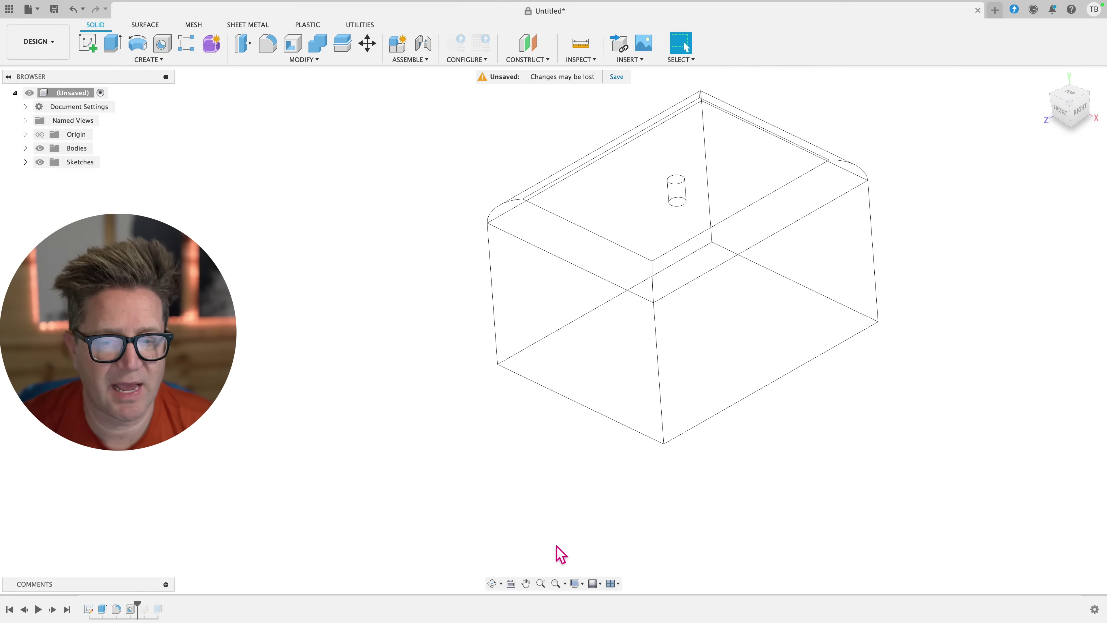
left_click(579, 583)
mouse_move(605, 496)
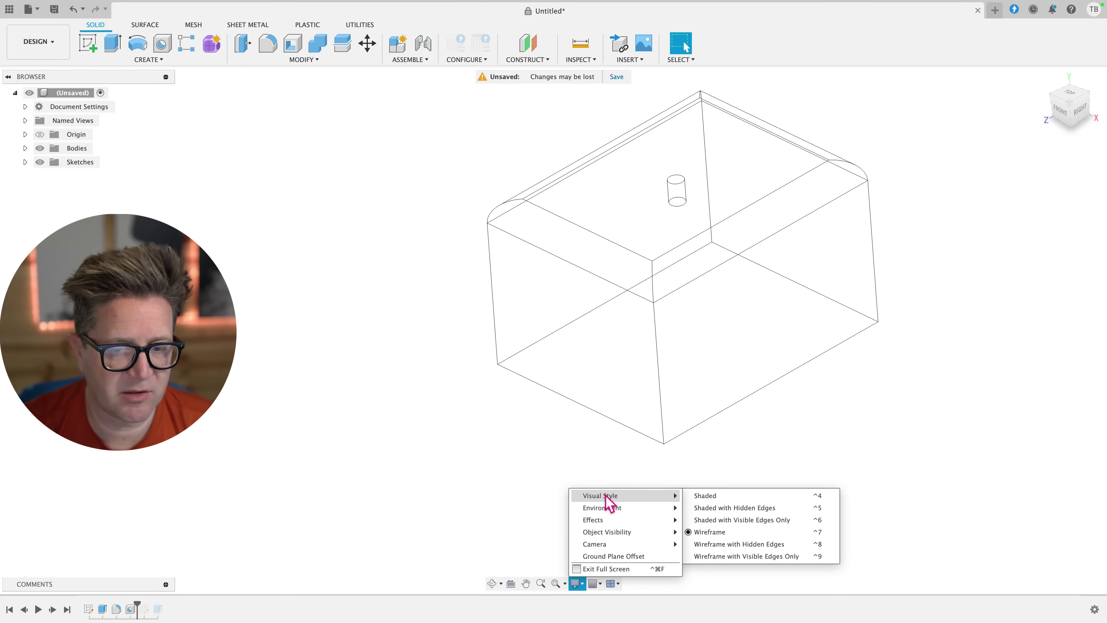
left_click(699, 496)
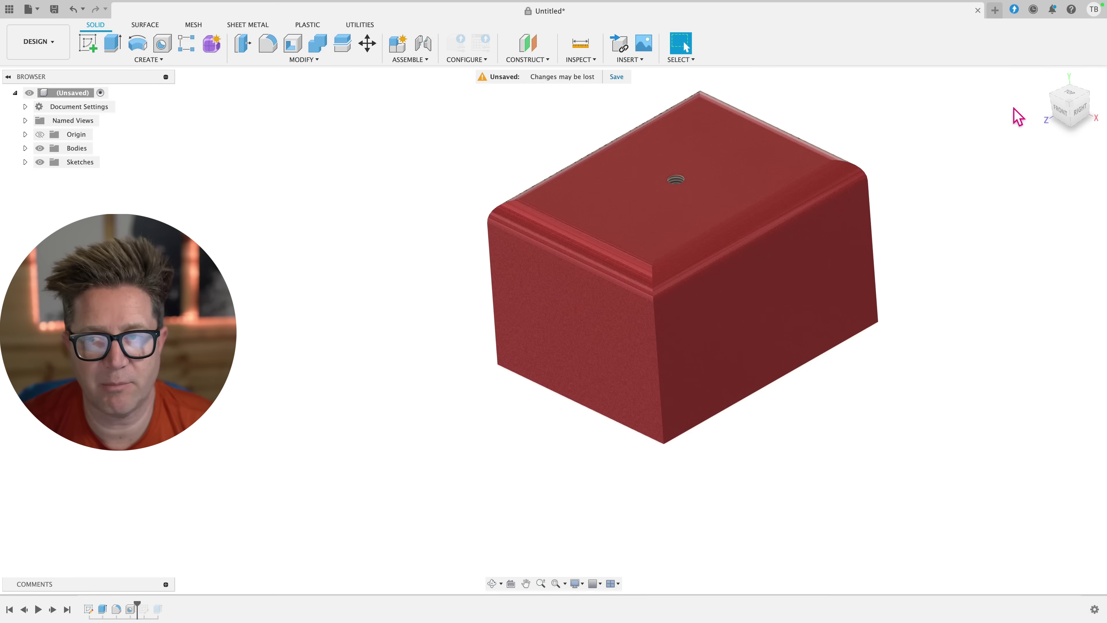
left_click(1044, 79)
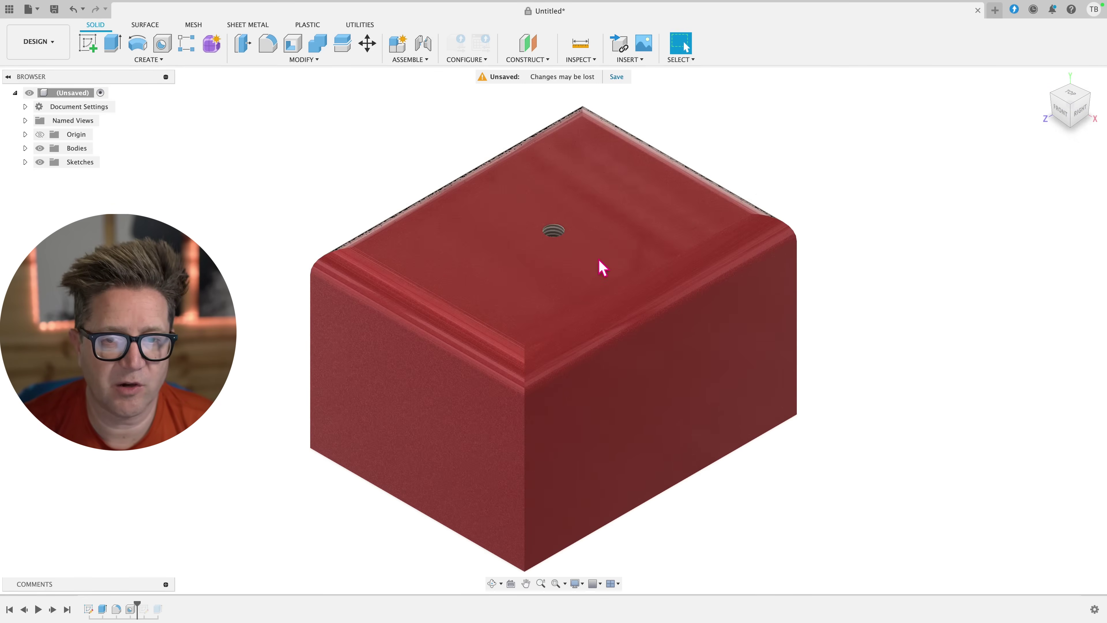
scroll(556, 242, "up", 10)
scroll(564, 244, "up", 4)
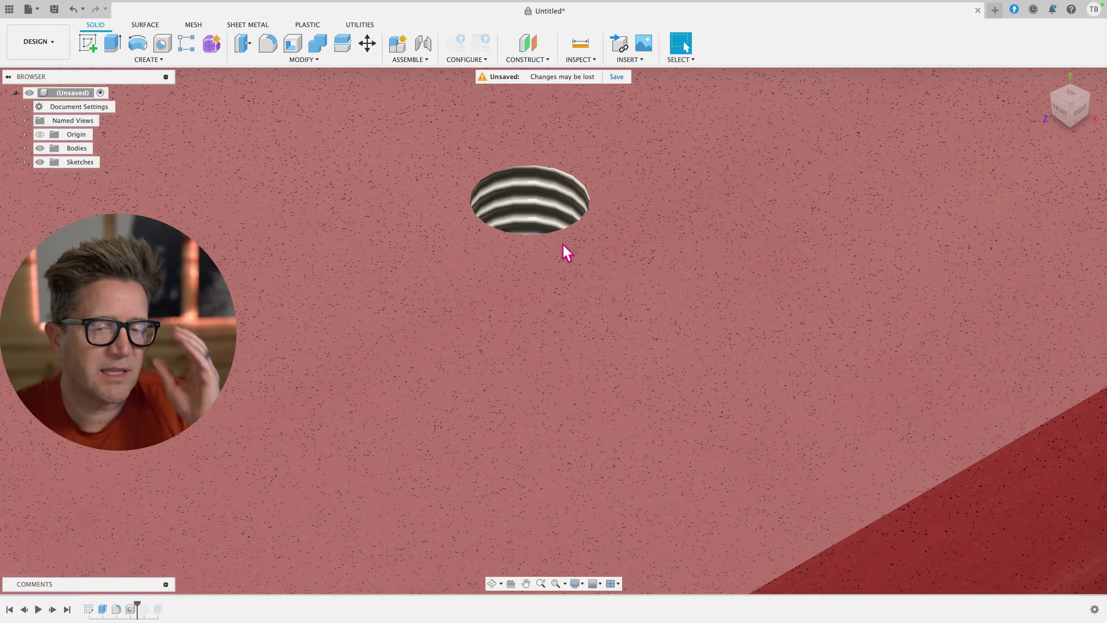
scroll(568, 240, "down", 10)
scroll(572, 262, "down", 3)
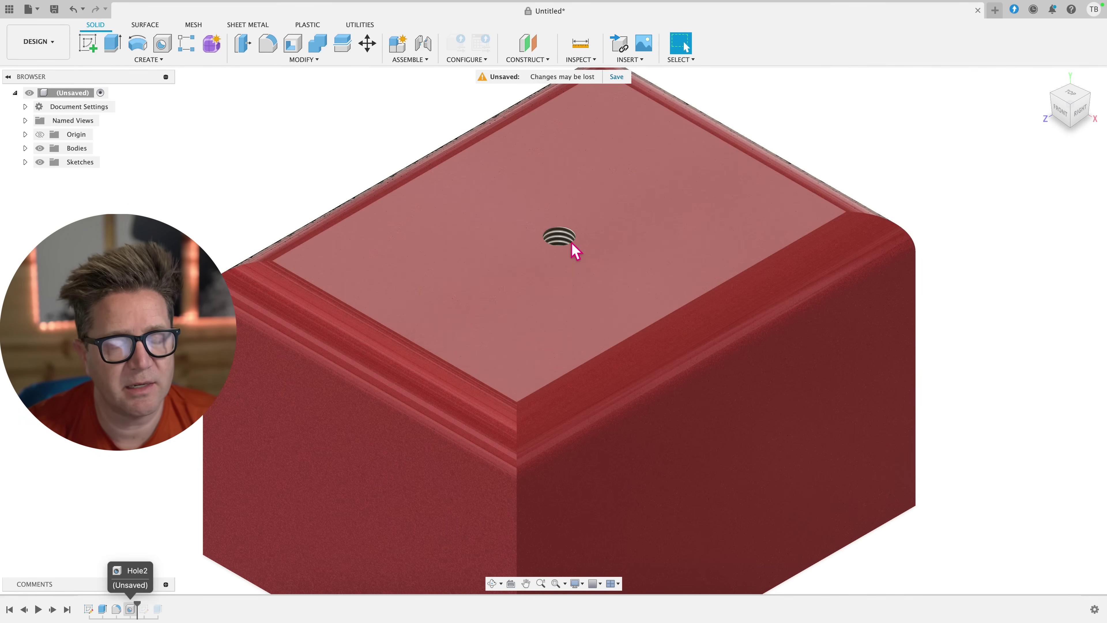
scroll(576, 251, "up", 5)
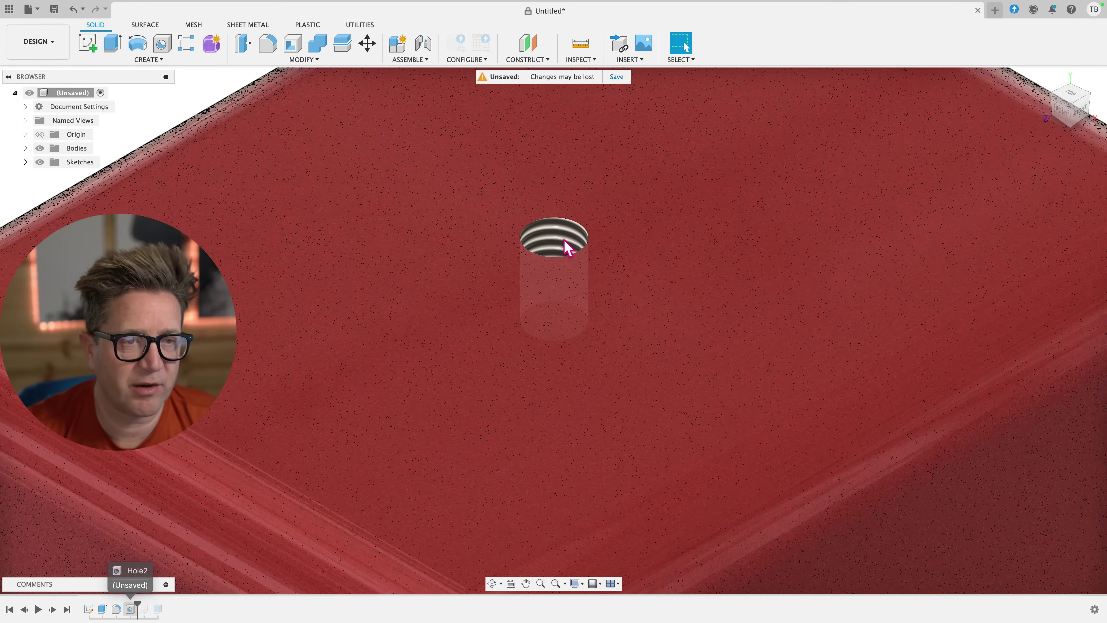
scroll(566, 247, "down", 6)
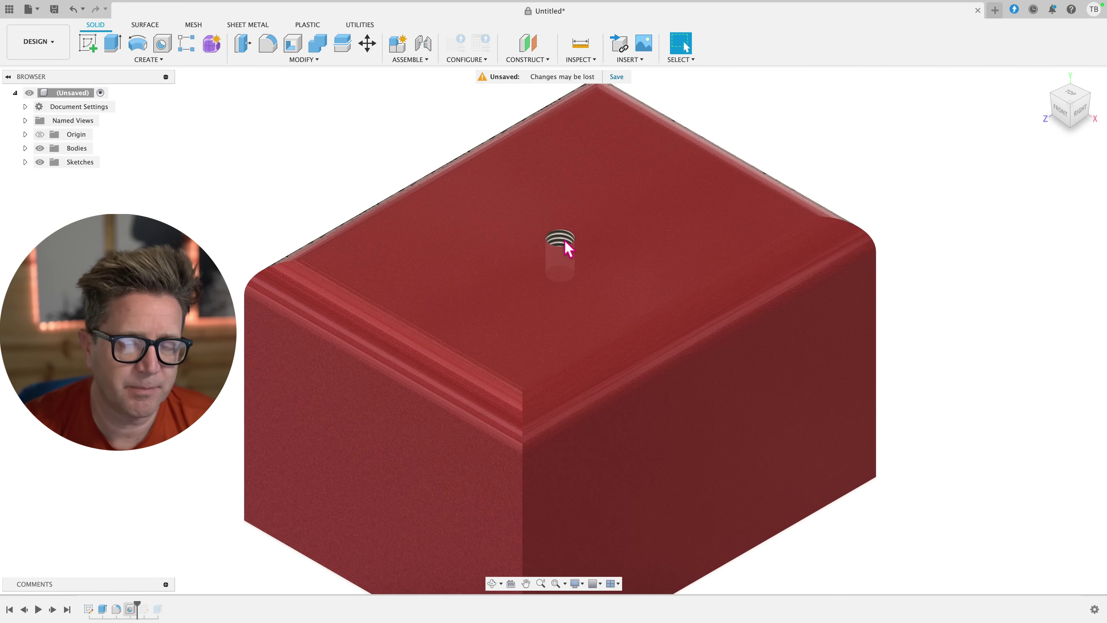
scroll(624, 321, "down", 2)
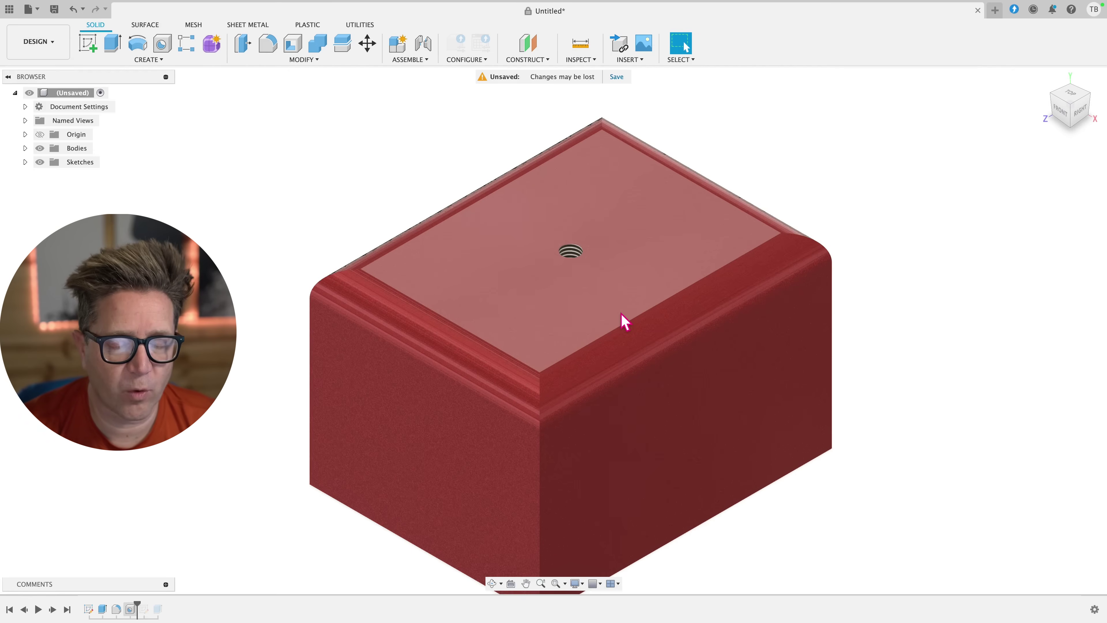
scroll(621, 312, "up", 3)
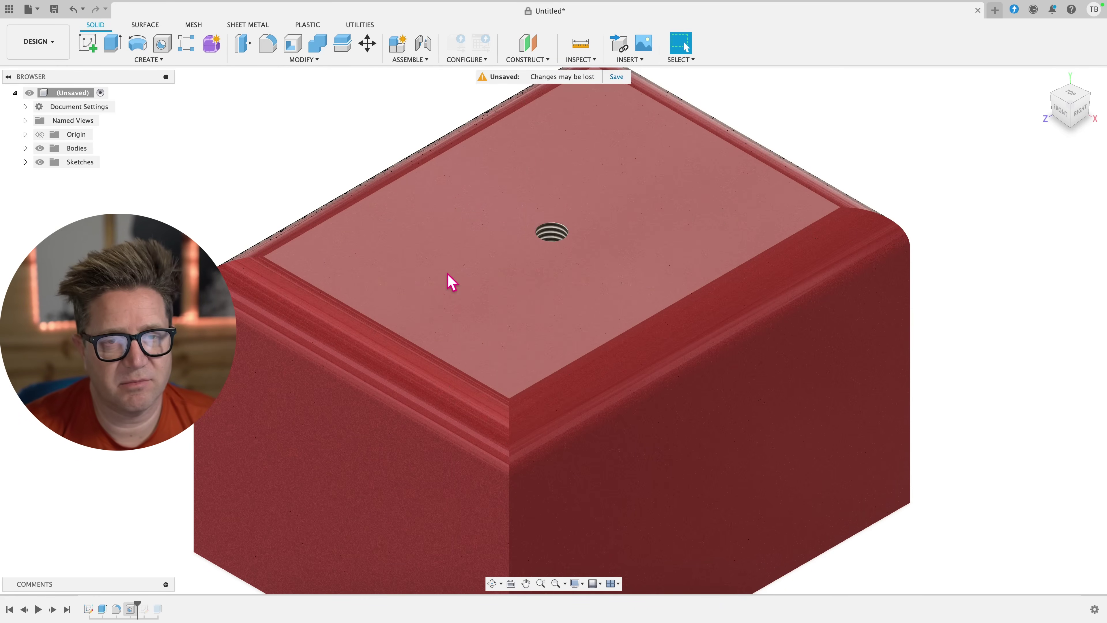
Edit the Hole feature to check Modeled so the M8x1.25 threads are modeled geometry
right_click(131, 609)
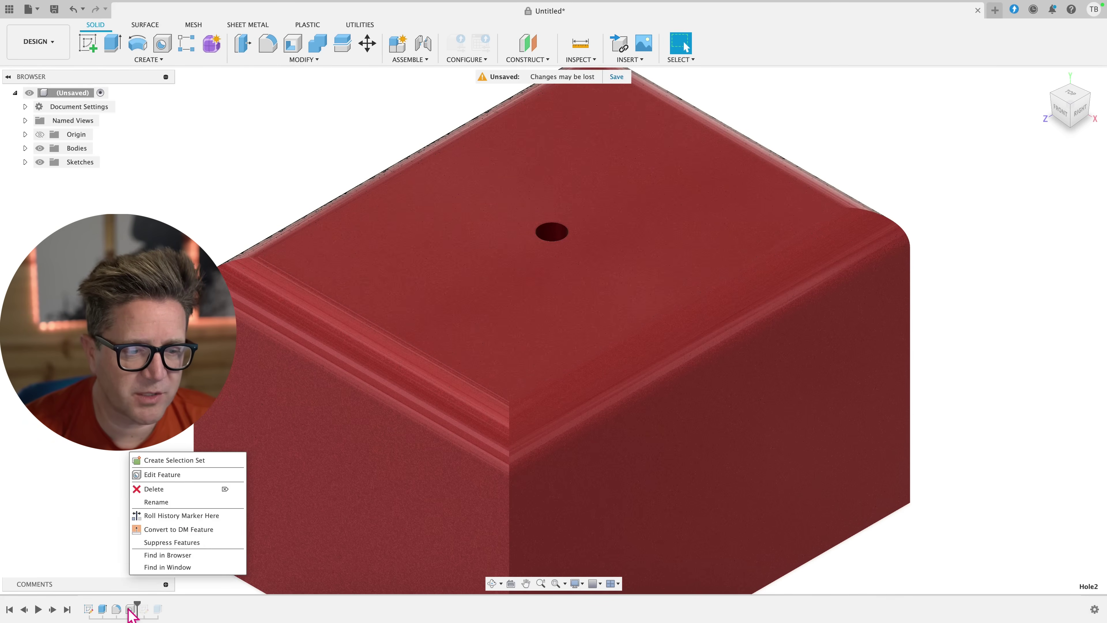
left_click(174, 475)
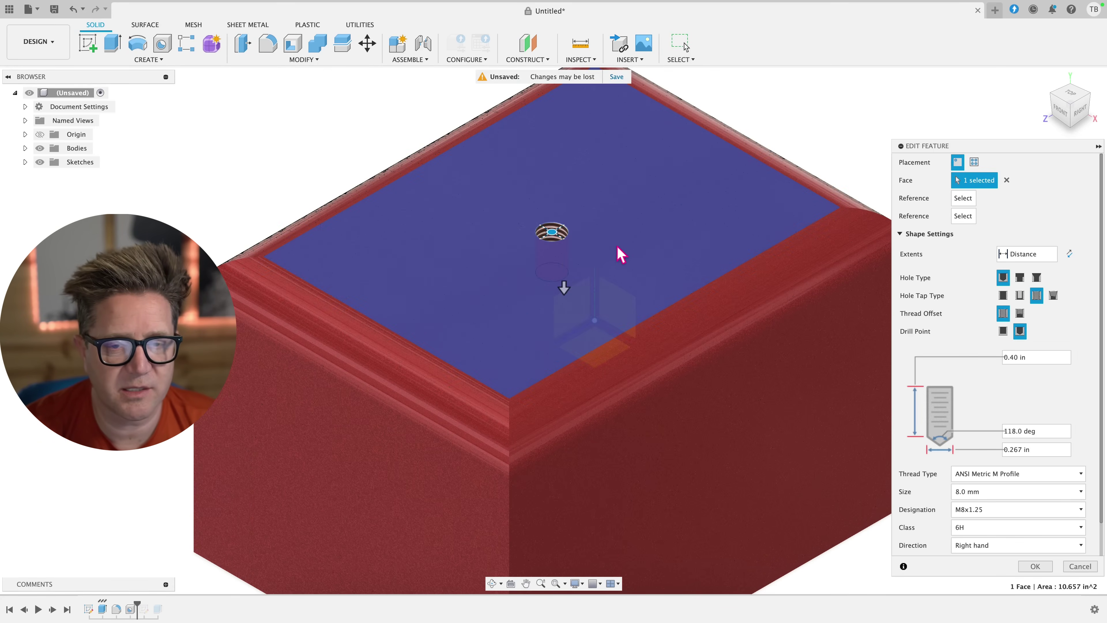
scroll(974, 418, "down", 2)
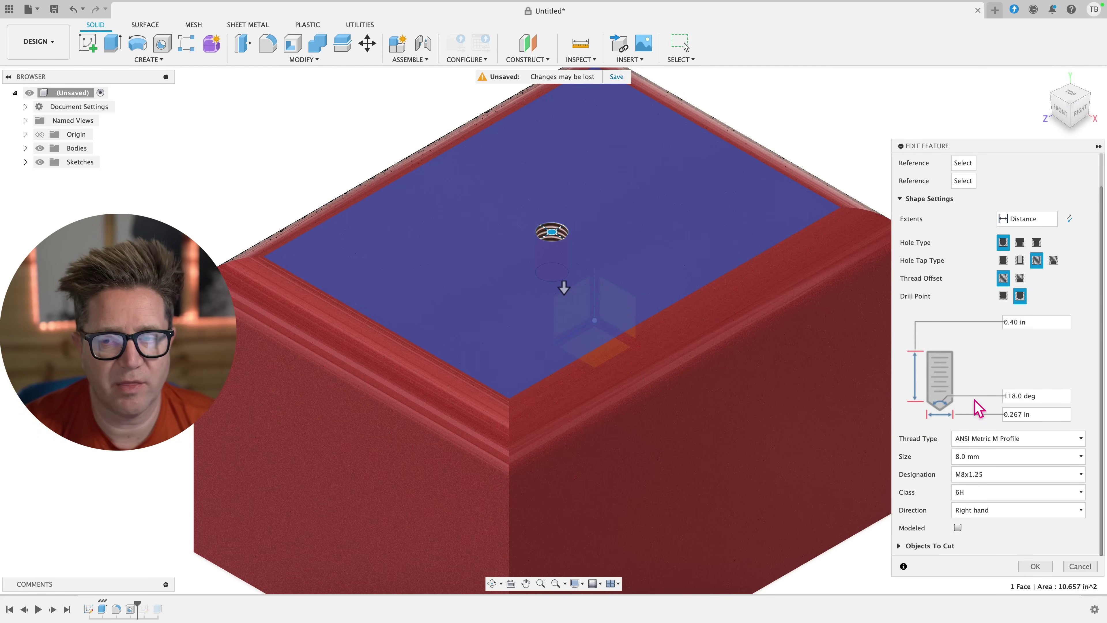
left_click(958, 527)
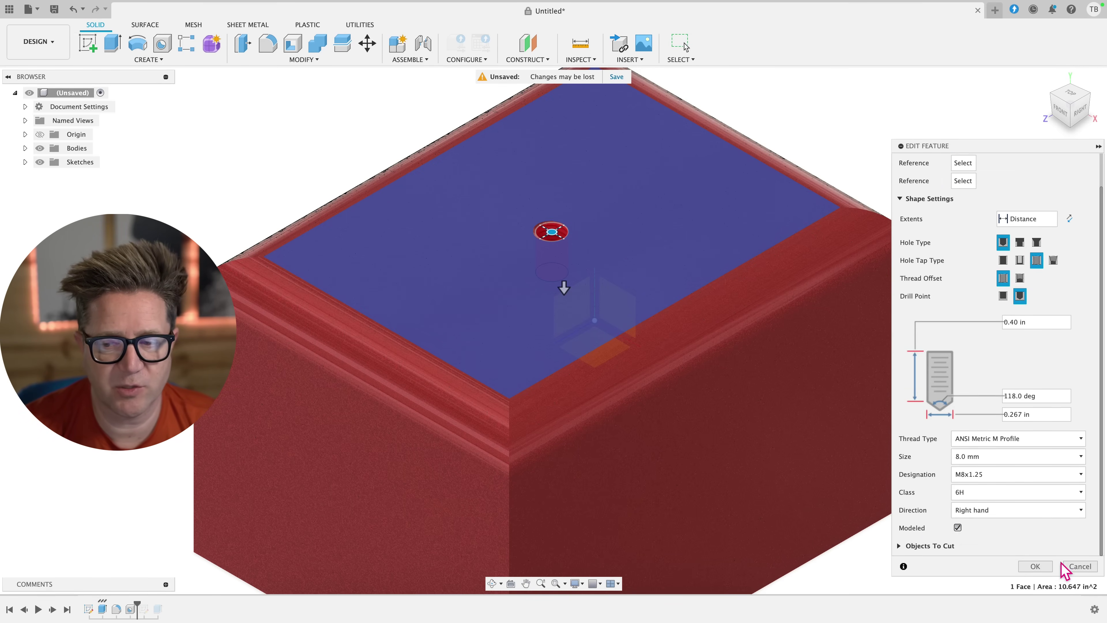
left_click(1034, 566)
scroll(545, 244, "up", 10)
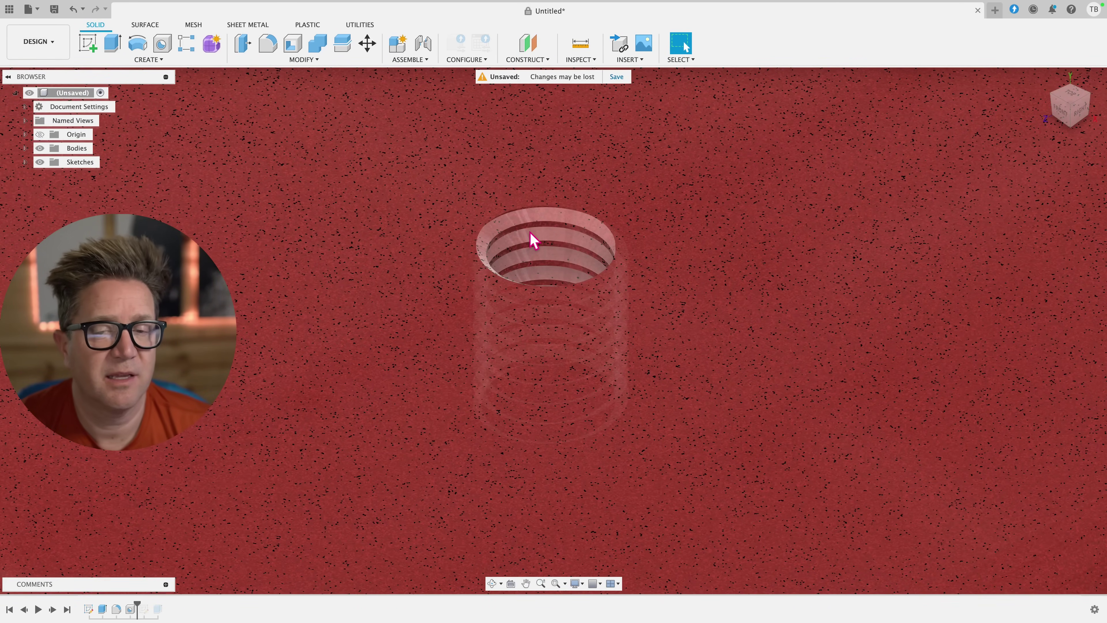
scroll(582, 254, "down", 6)
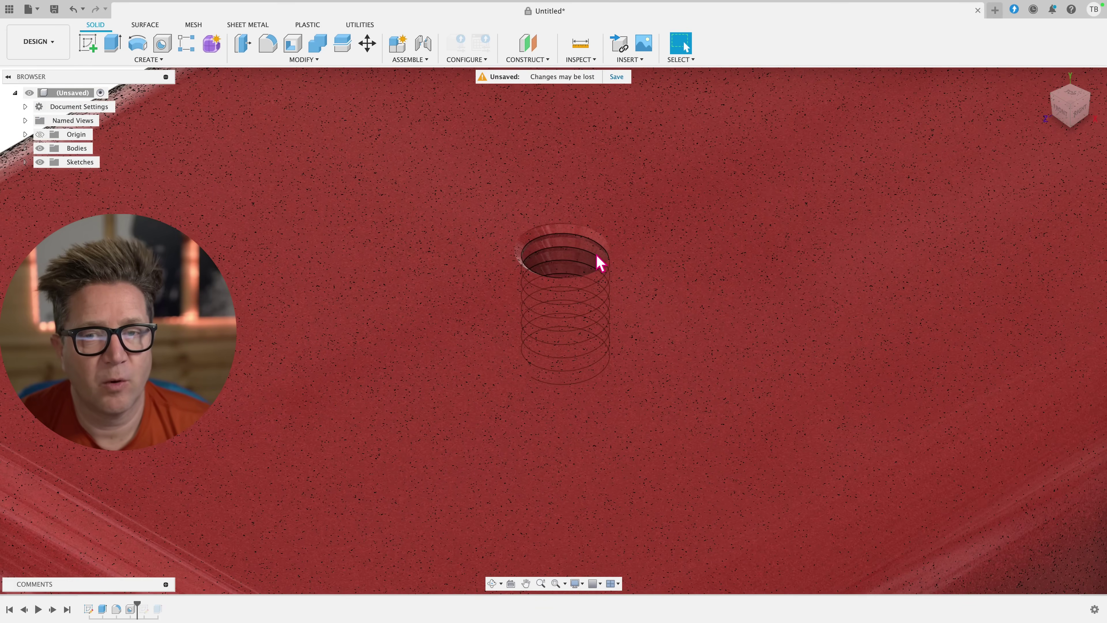
scroll(597, 262, "down", 5)
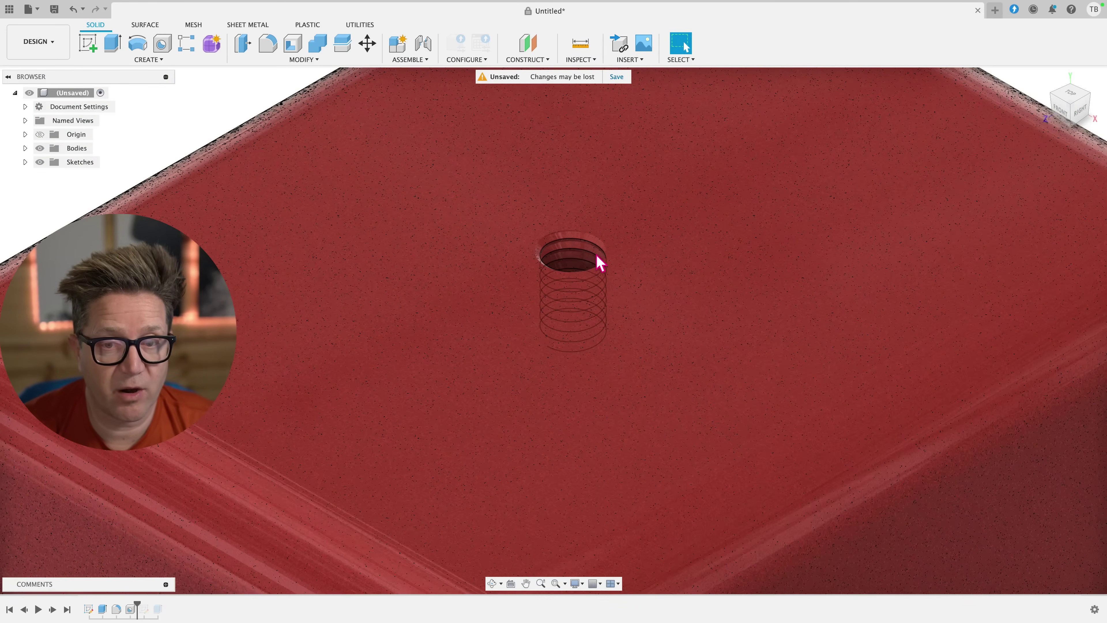
scroll(597, 264, "up", 8)
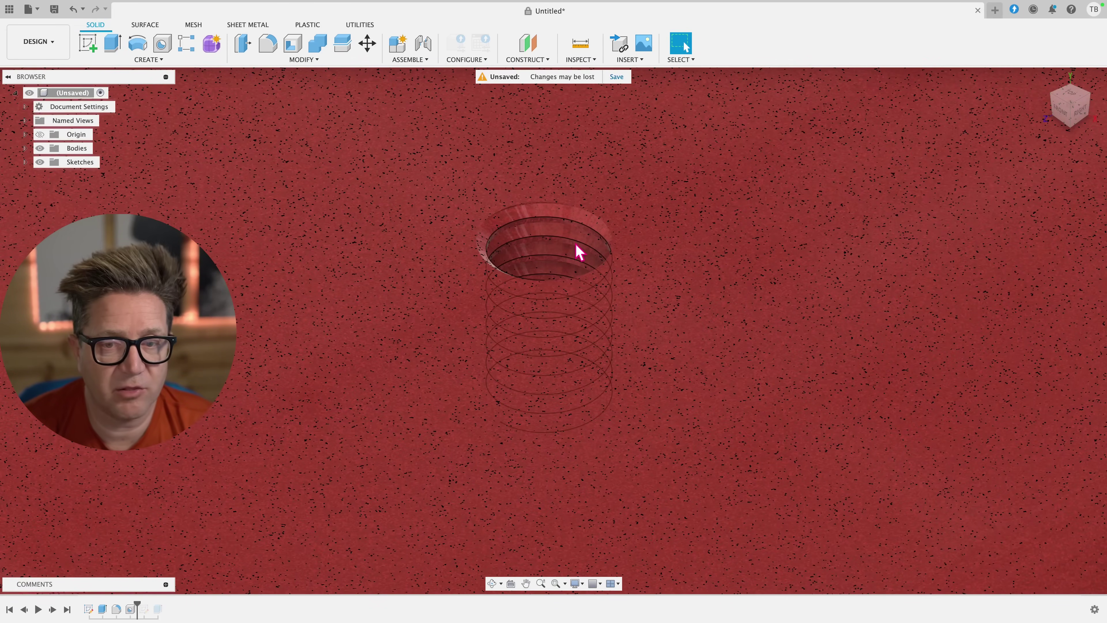
scroll(579, 252, "down", 8)
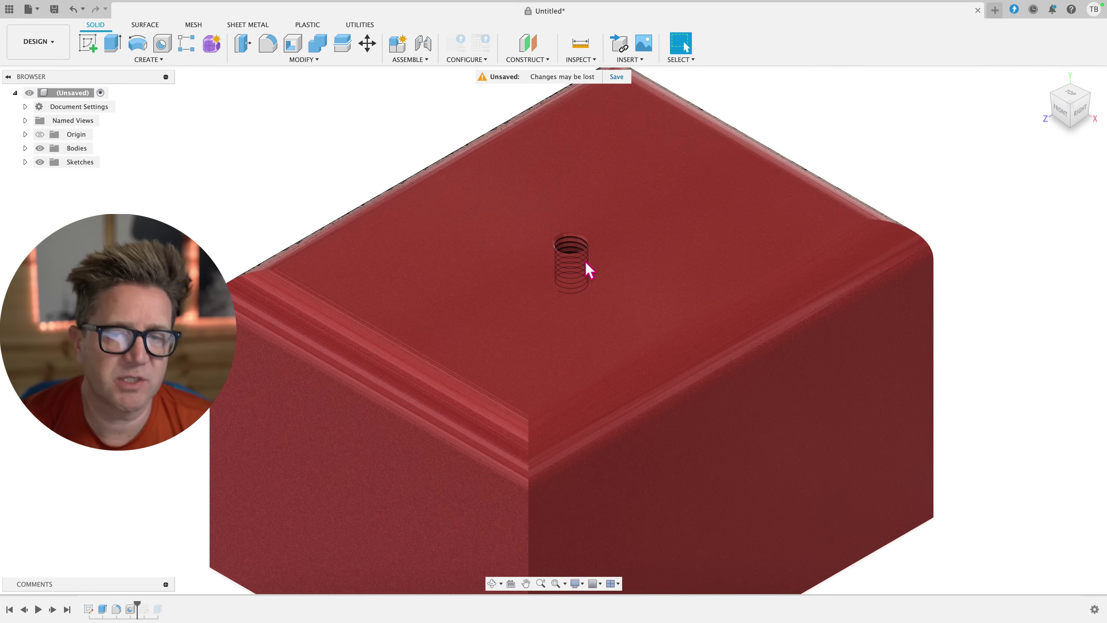
scroll(586, 268, "down", 5)
scroll(585, 265, "up", 8)
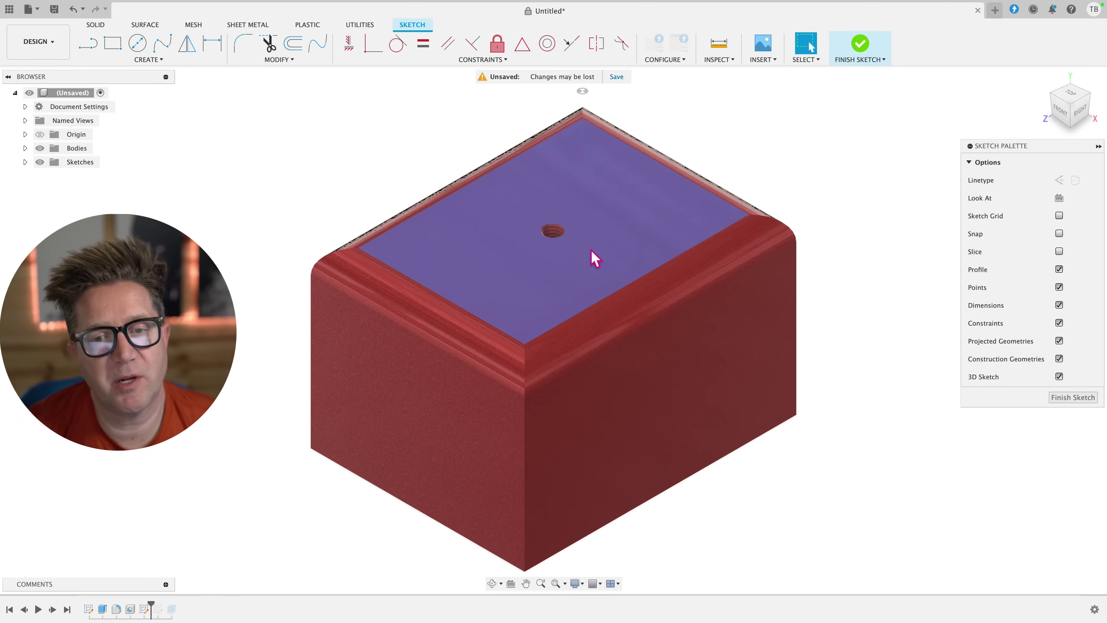
Finish the current sketch and start a new sketch on the red block's top face
left_click(548, 290)
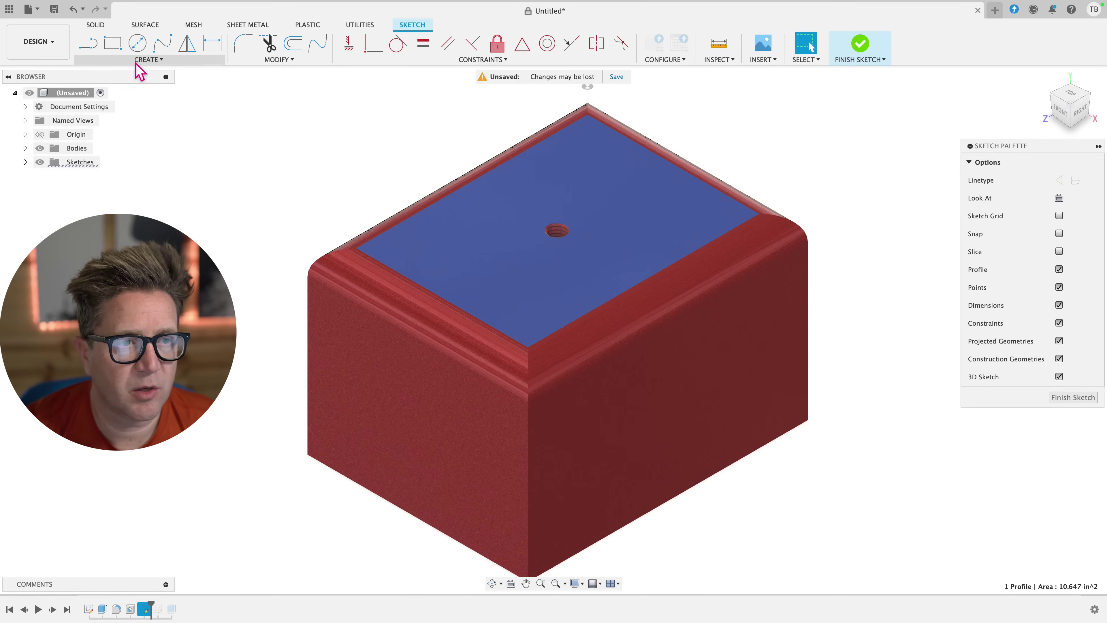
left_click(147, 60)
left_click(805, 57)
left_click(860, 45)
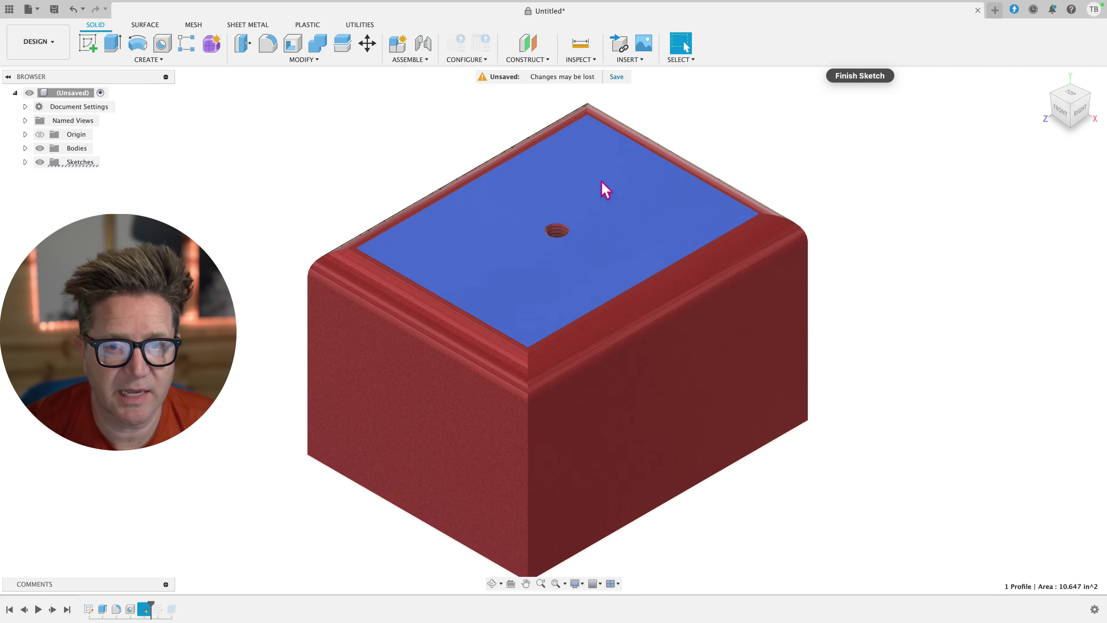
left_click(88, 45)
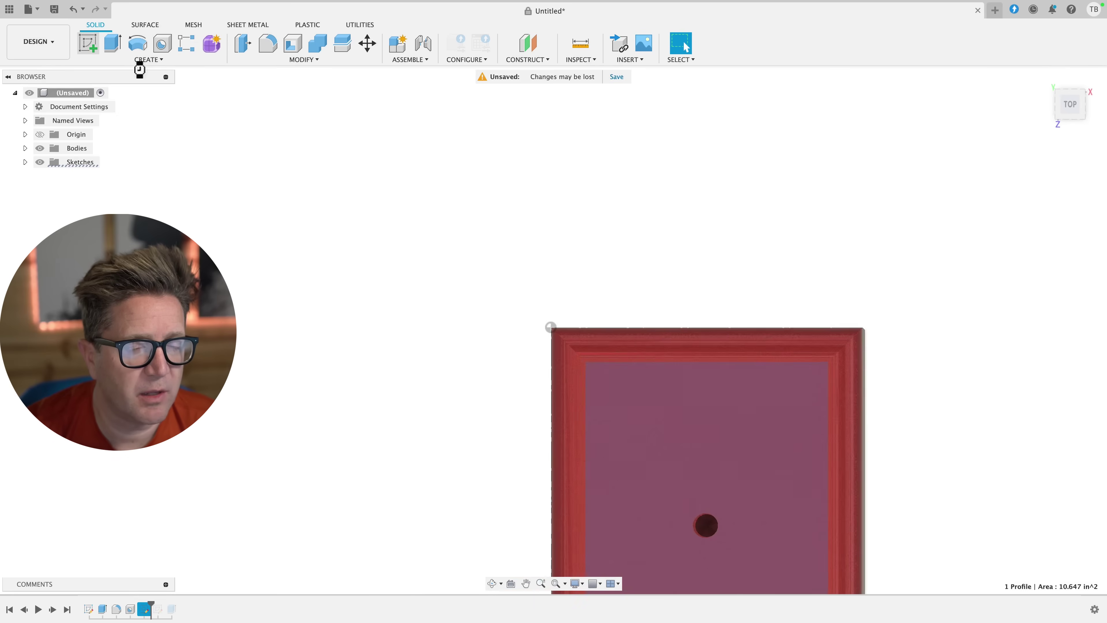
Place four sketch points near the top face's corners around the central hole
left_click(146, 60)
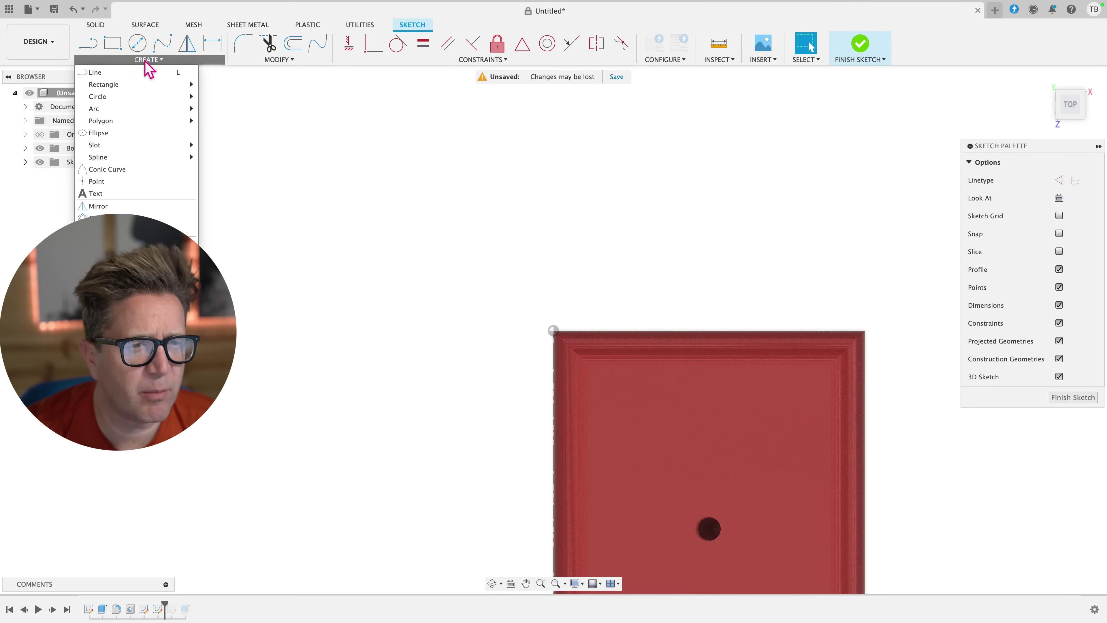
left_click(135, 171)
scroll(756, 490, "down", 3)
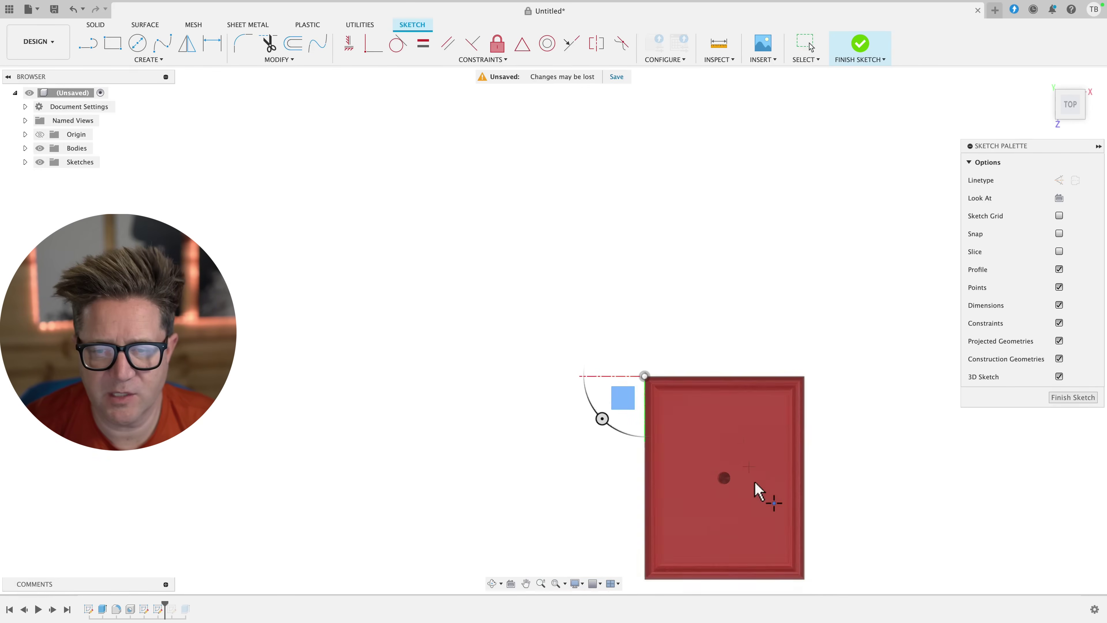
scroll(760, 462, "up", 3)
scroll(726, 331, "down", 5)
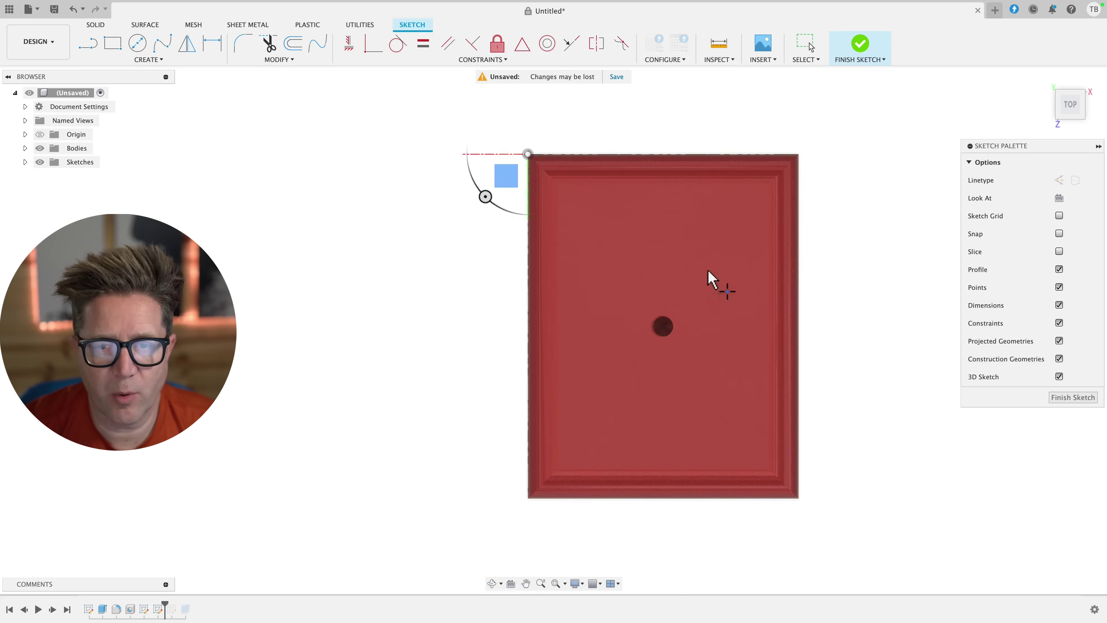
scroll(714, 284, "up", 3)
left_click(514, 183)
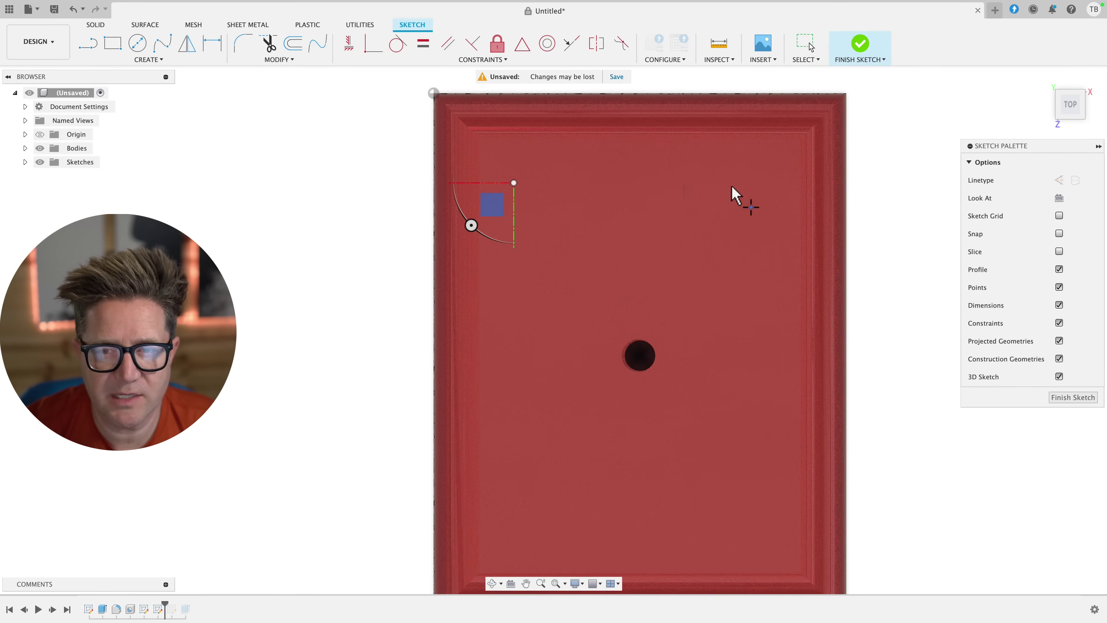
left_click(757, 182)
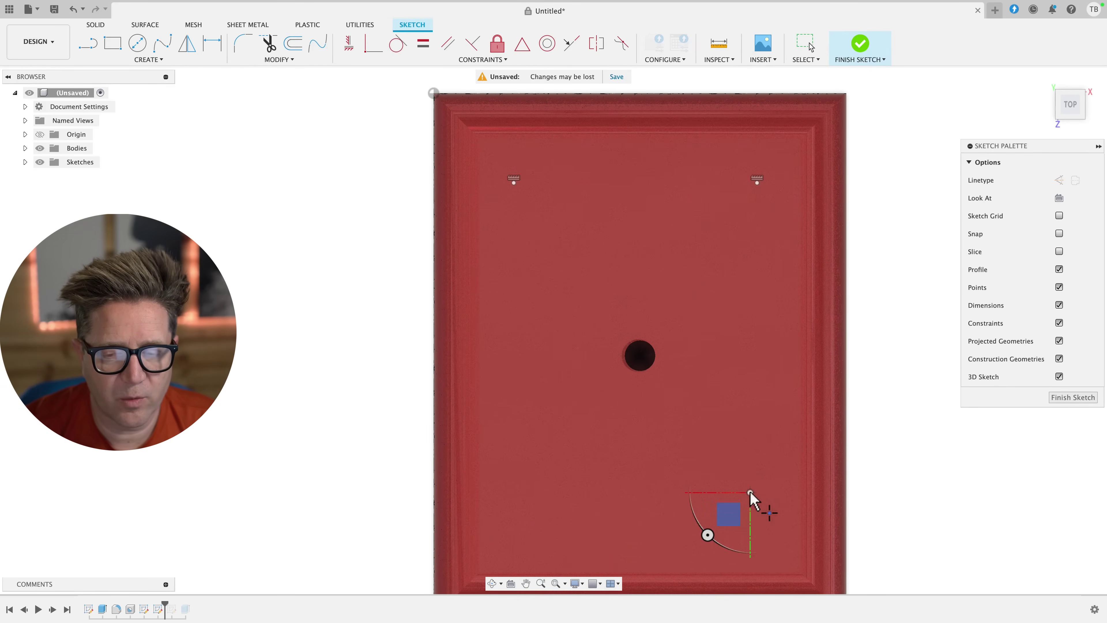
left_click(520, 492)
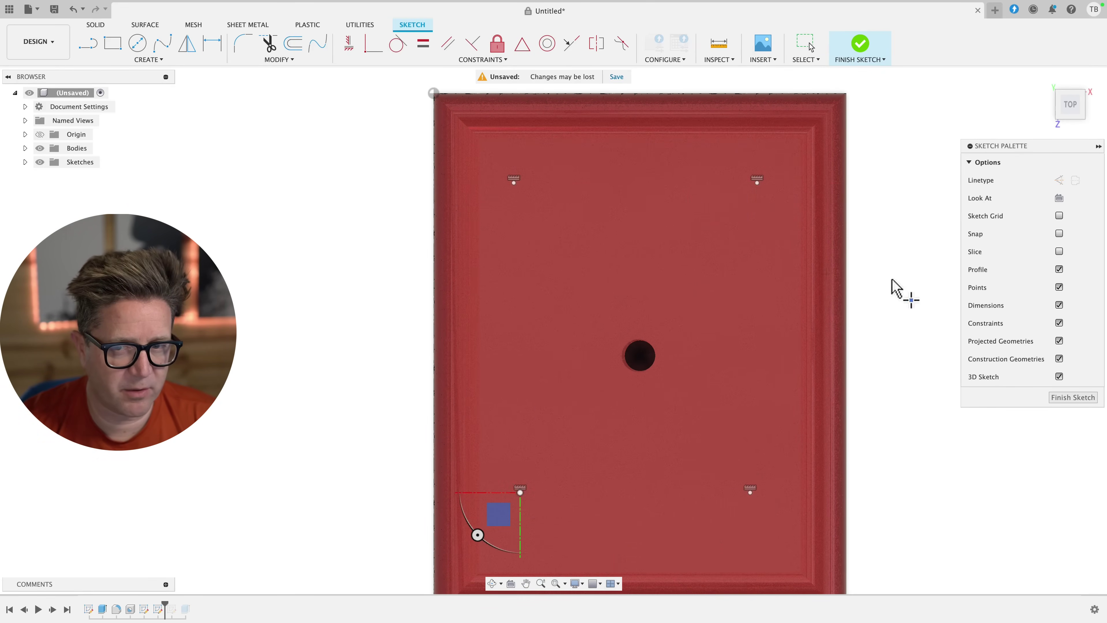
key("Escape")
middle_click_drag(899, 311, 963, 193, "shift")
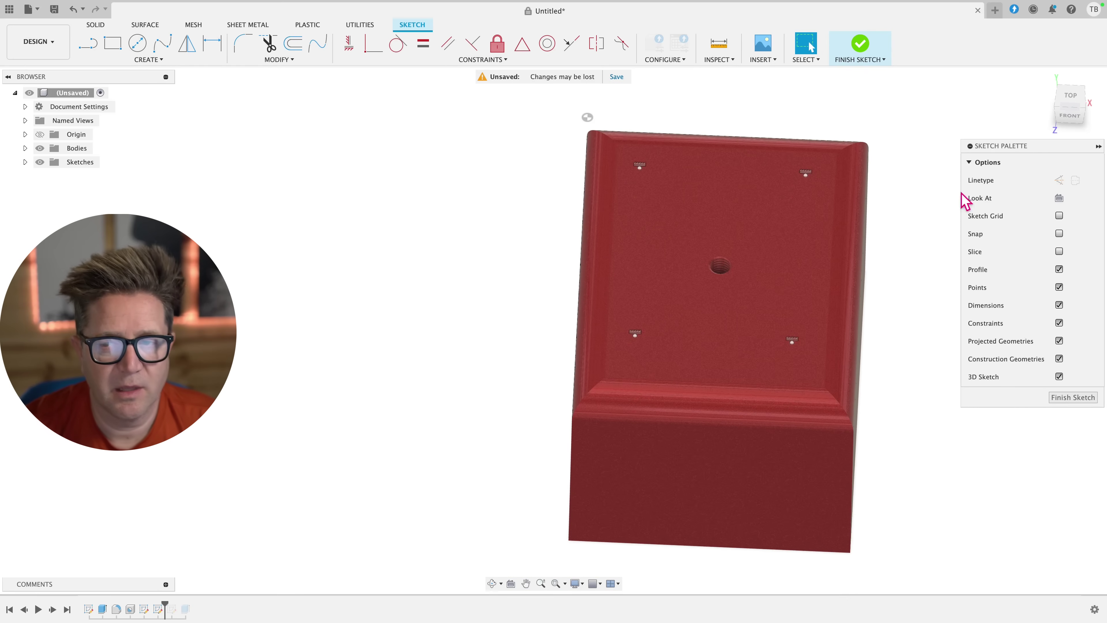
left_click(1070, 101)
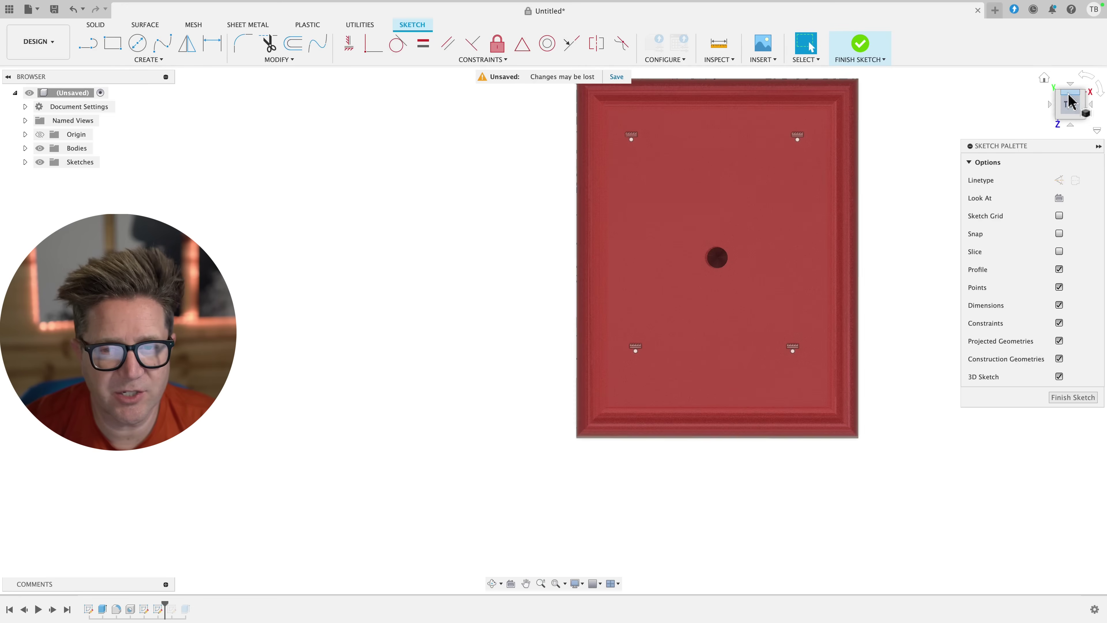
Draw a two-point rectangle on the top face and convert its sides to construction lines
left_click(111, 42)
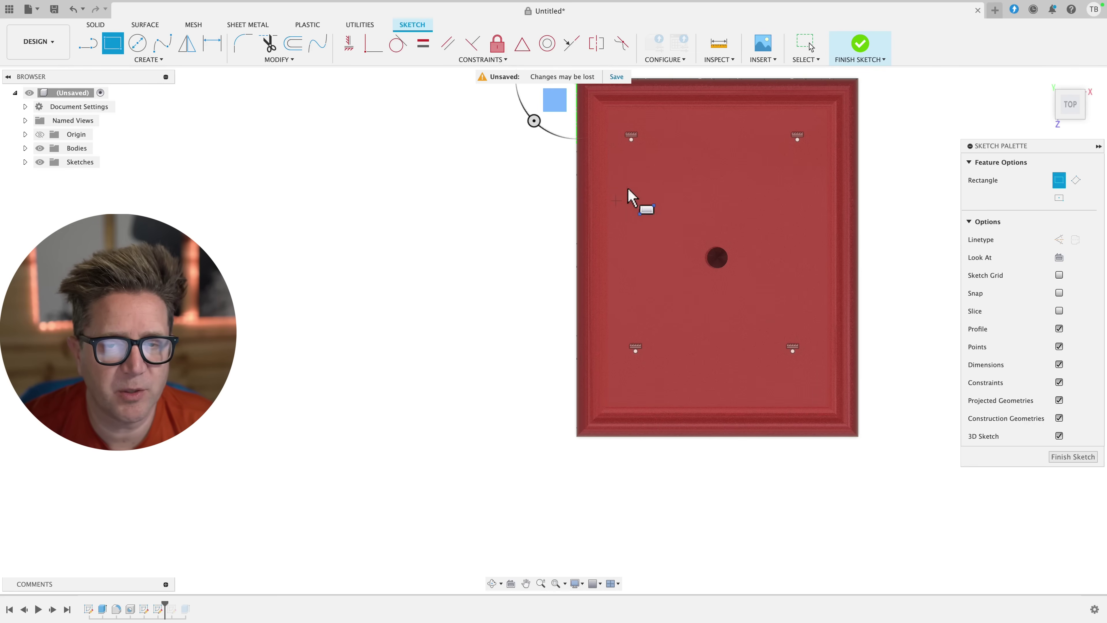
left_click(604, 110)
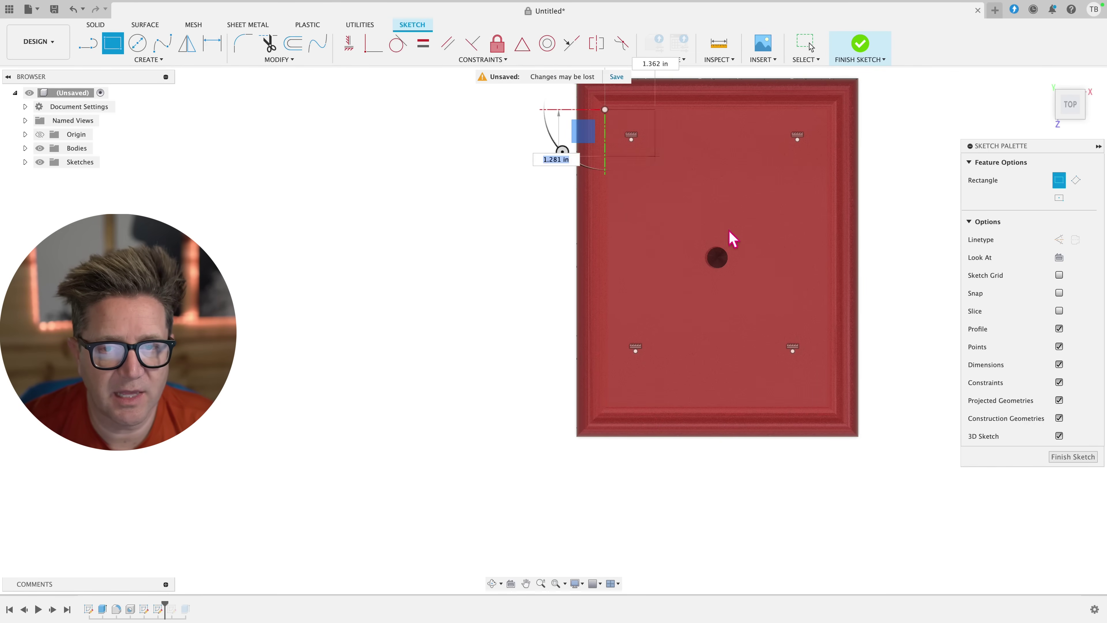
left_click(827, 400)
key("Escape")
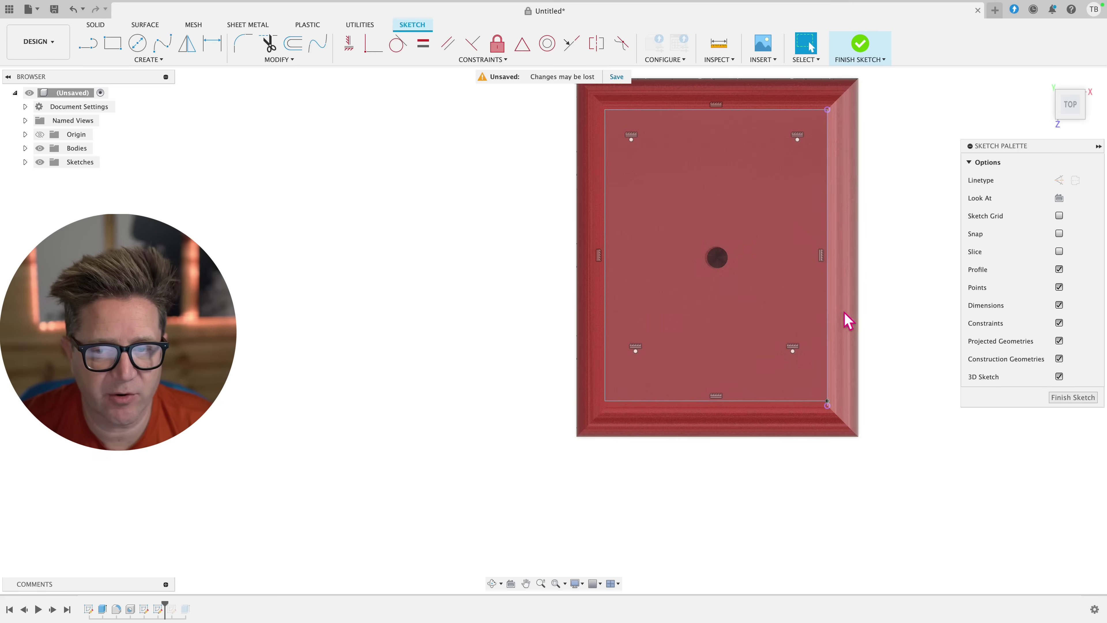
double_click(827, 328)
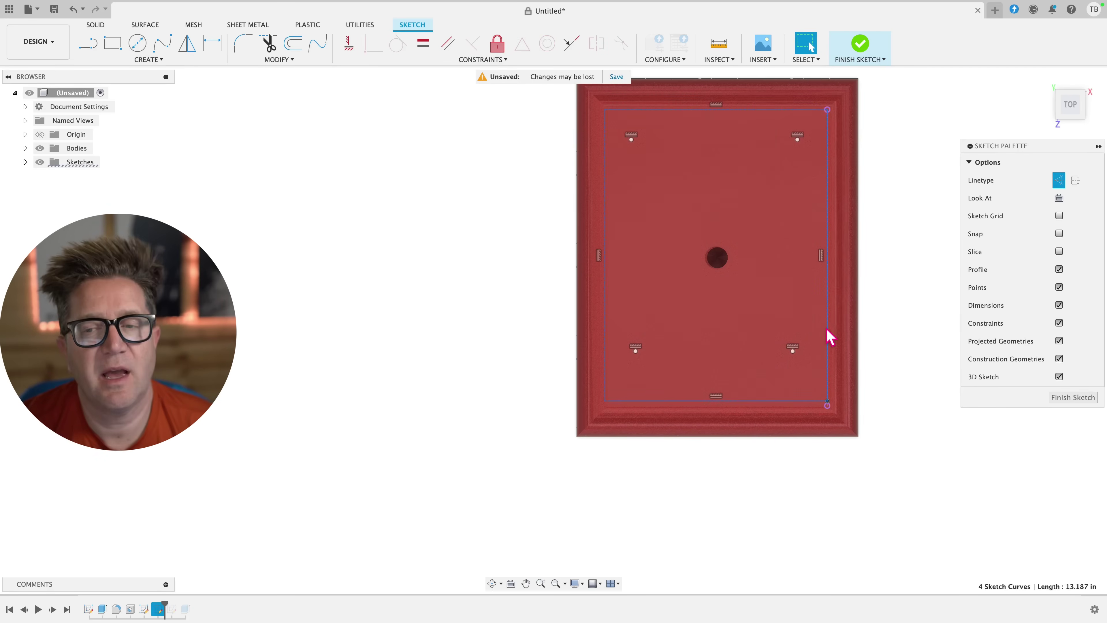
left_click(896, 215)
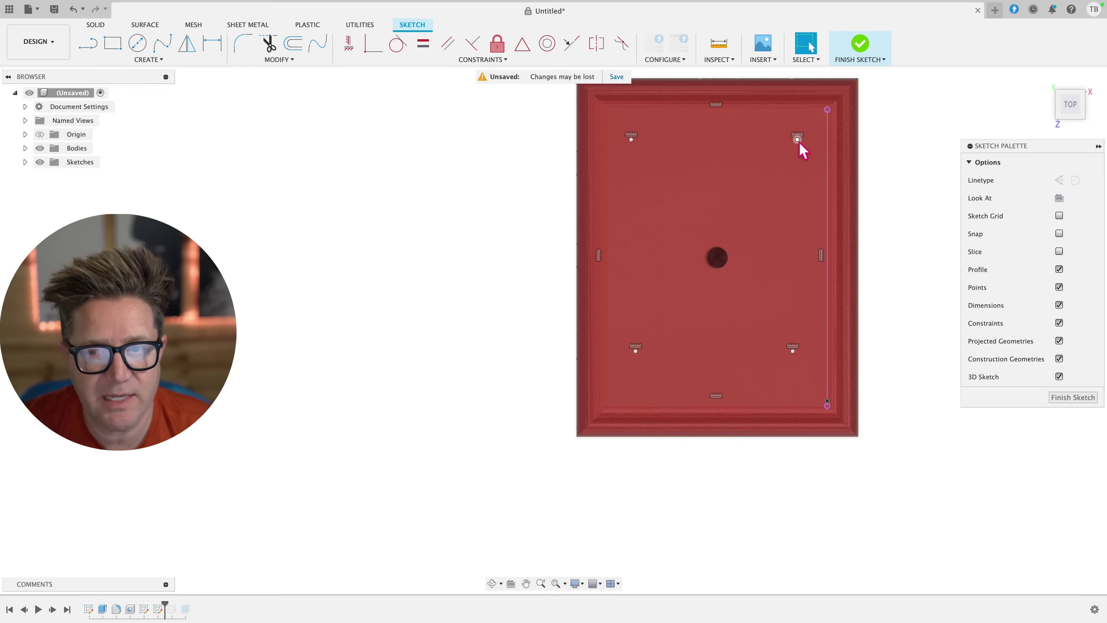
Snap the four sketch points onto the construction rectangle's corners
mouse_move(797, 139)
left_mouse_down()
mouse_move(820, 136)
mouse_move(826, 110)
left_mouse_up()
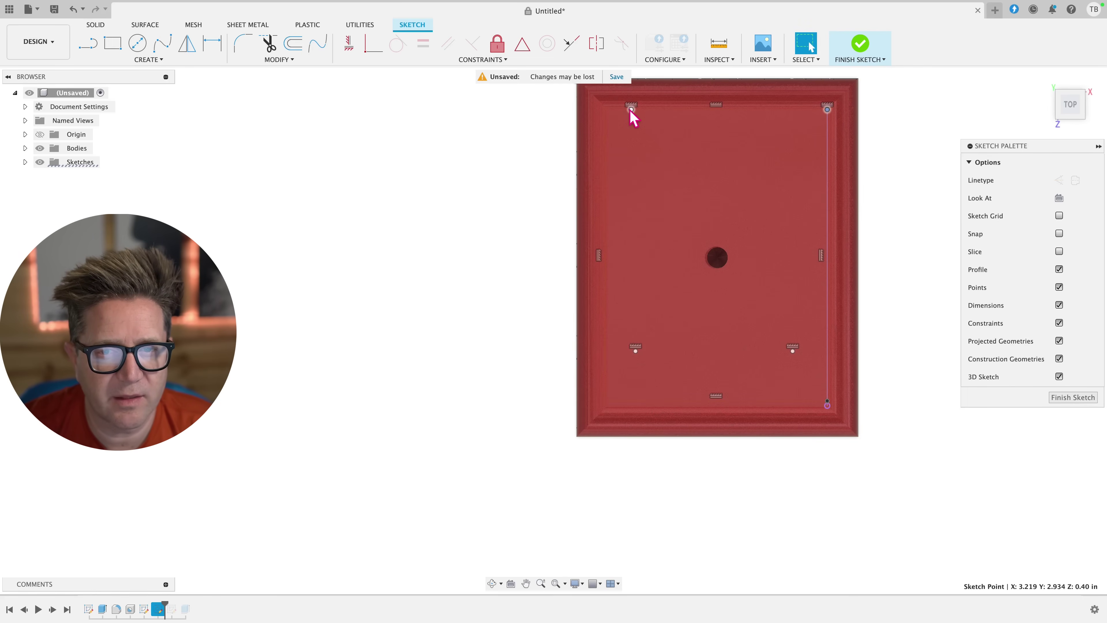
left_click(607, 115)
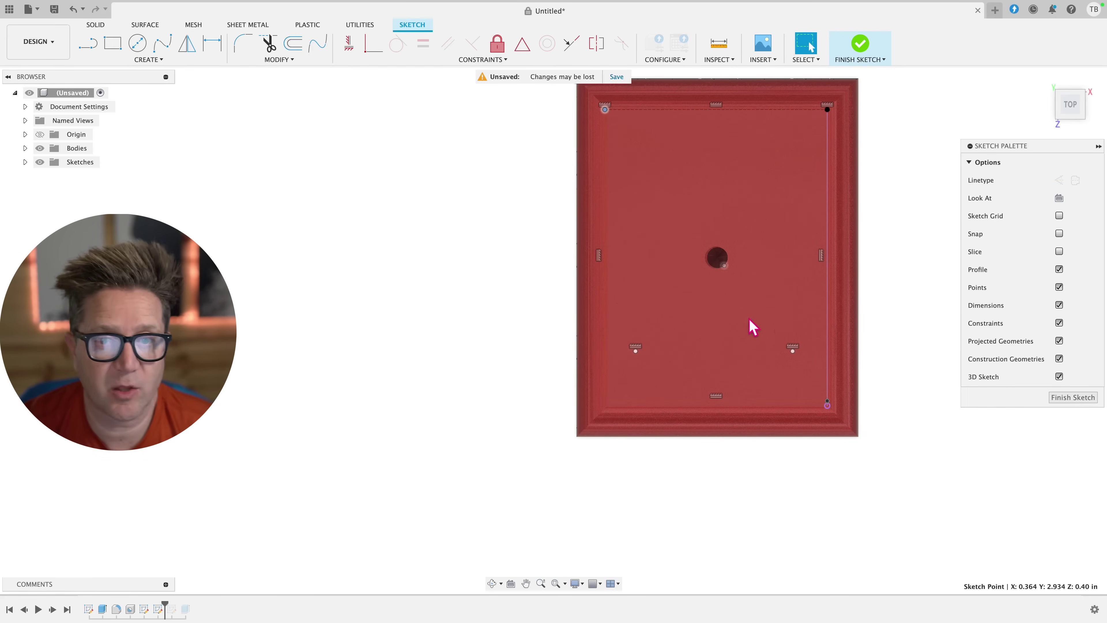
left_click(828, 409)
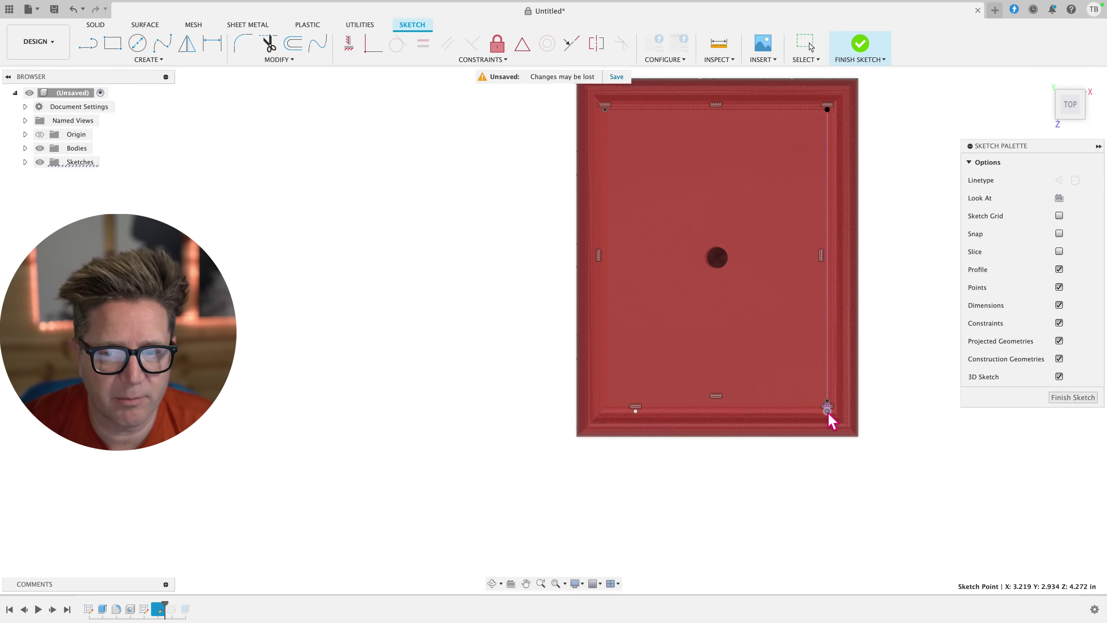
left_click_drag(827, 409, 827, 412)
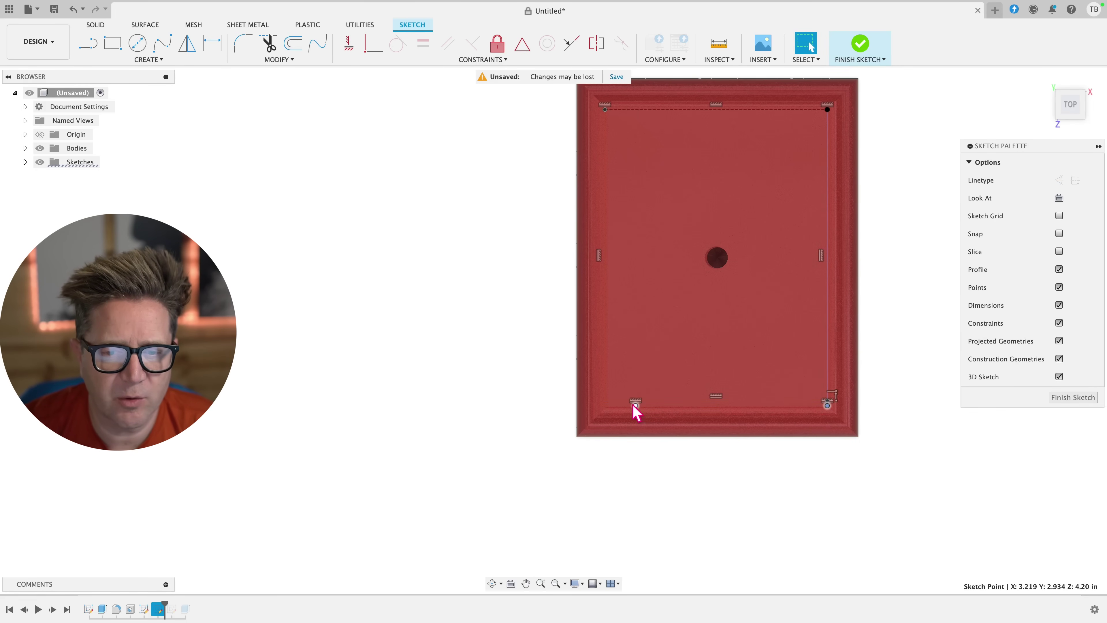
left_click_drag(635, 406, 608, 398)
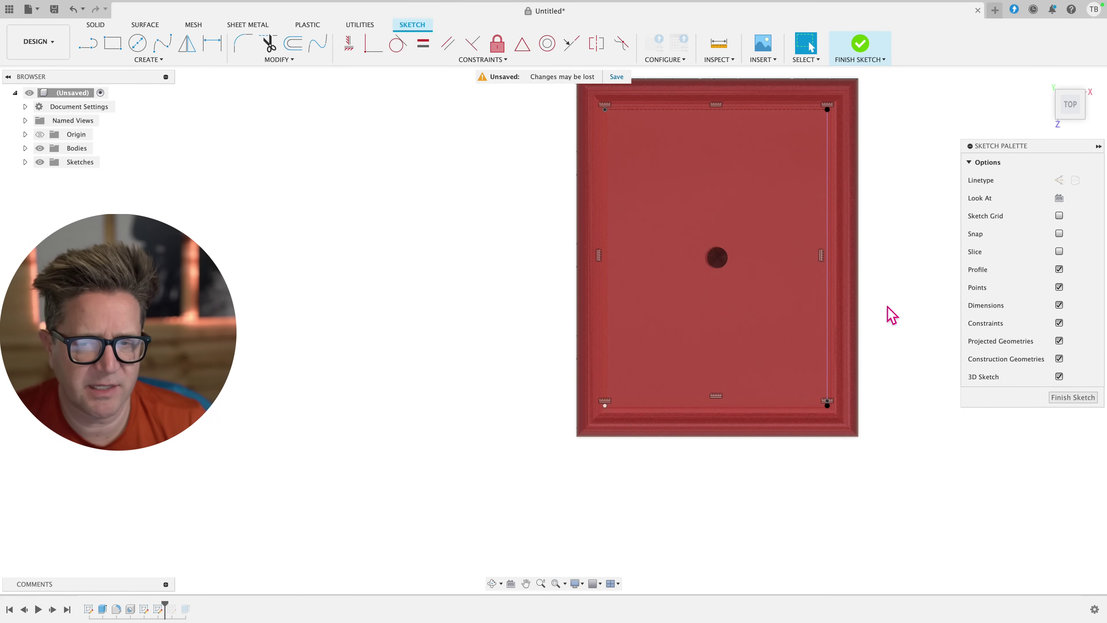
scroll(863, 268, "down", 2)
scroll(863, 284, "up", 2)
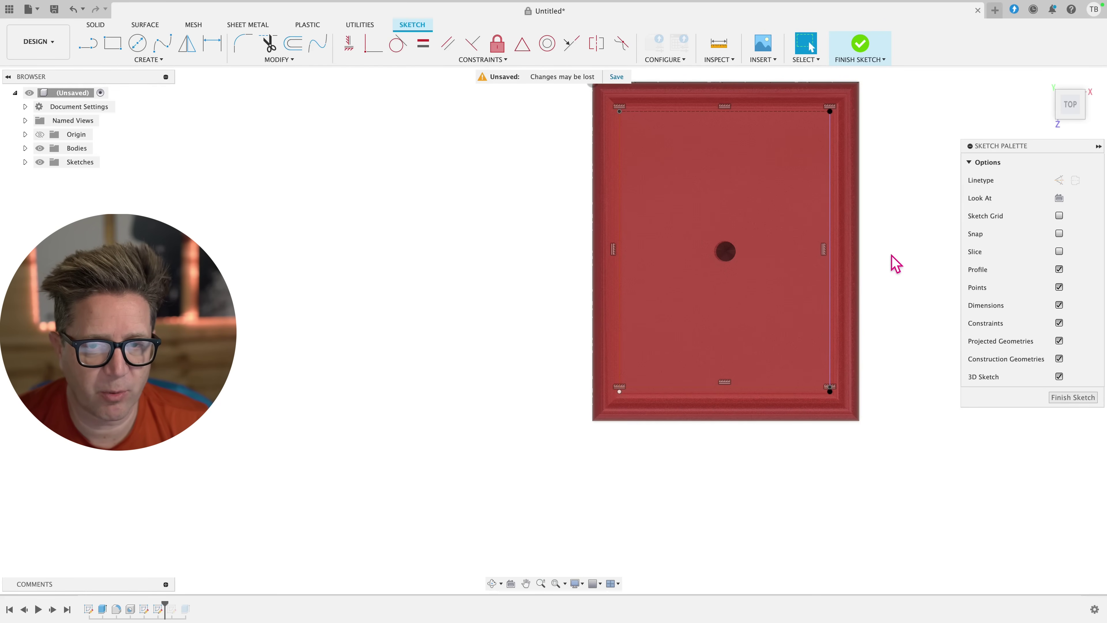
mouse_move(897, 263)
middle_mouse_down("shift")
mouse_move(892, 254)
mouse_move(813, 440)
middle_mouse_up("shift")
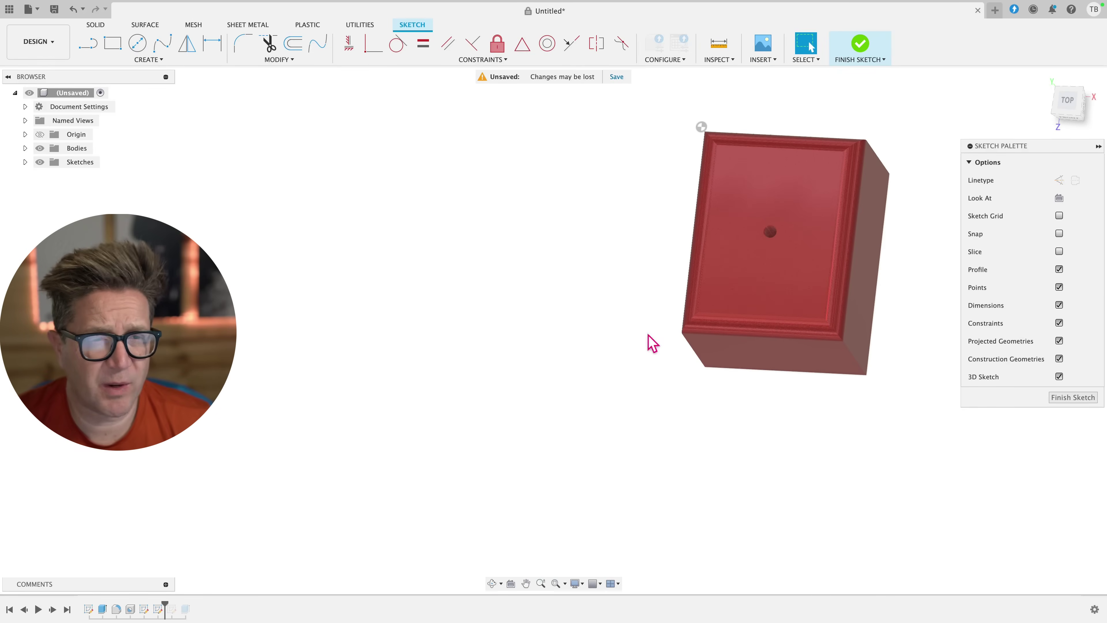
Draw a second rectangle on the box top and finish the sketch
left_click(112, 42)
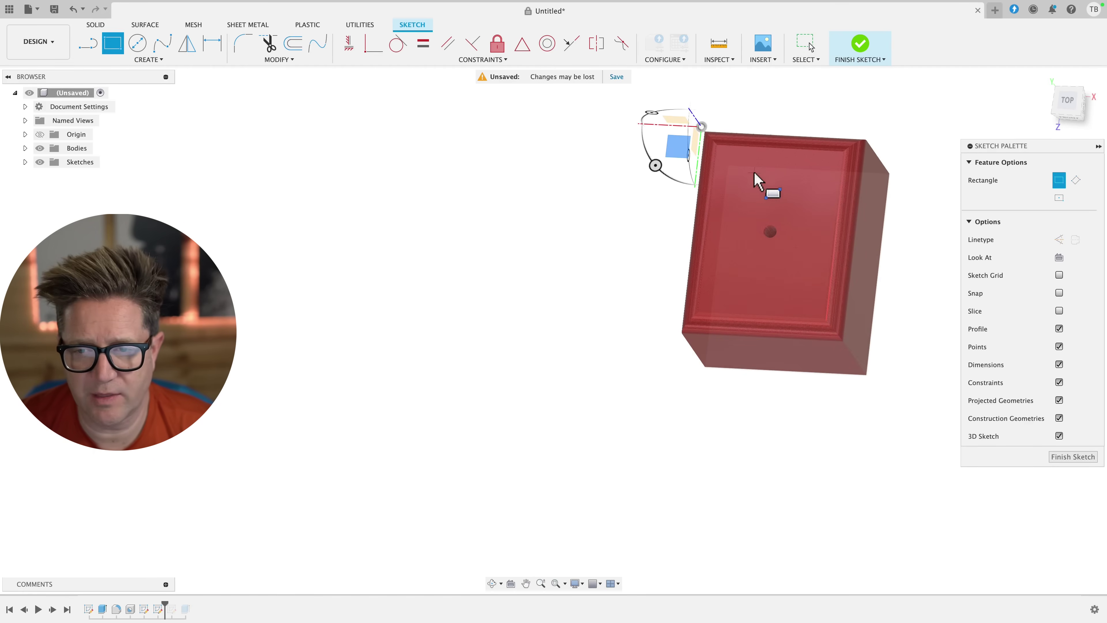
left_click(745, 176)
left_click(811, 300)
key("Escape")
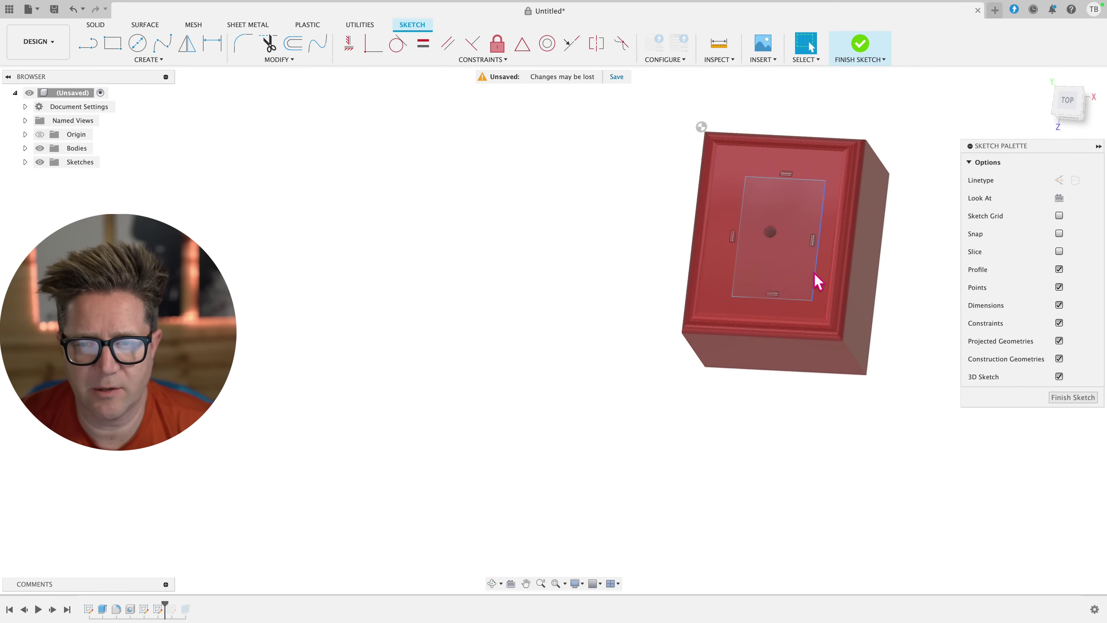
double_click(814, 282)
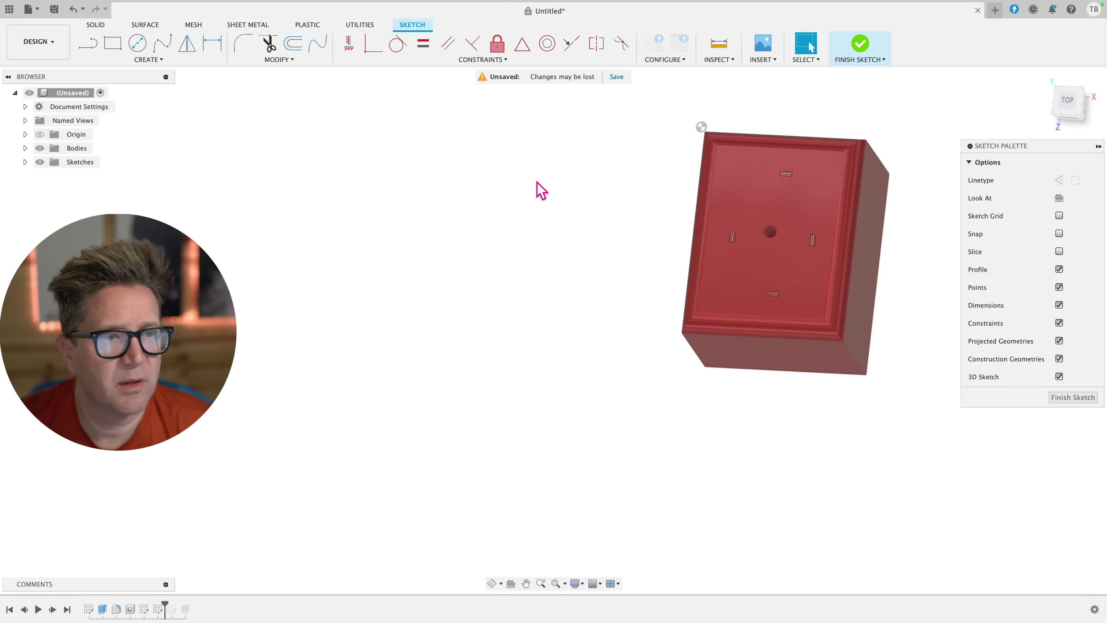
left_click(874, 44)
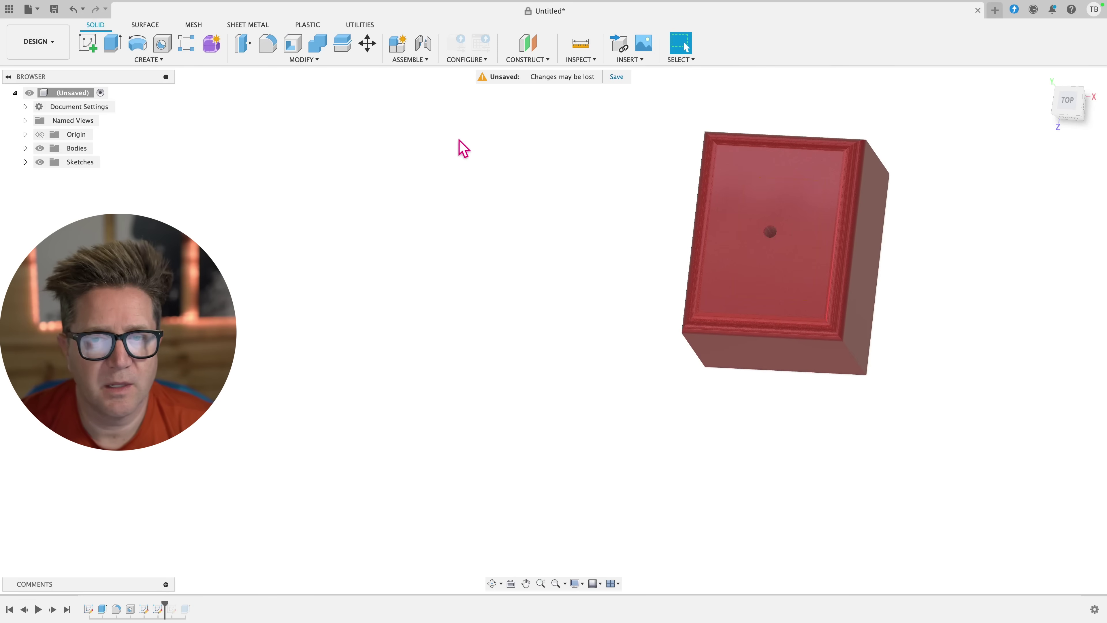
Try placing a single hole on the top face, then exit the hole placement
left_click(151, 60)
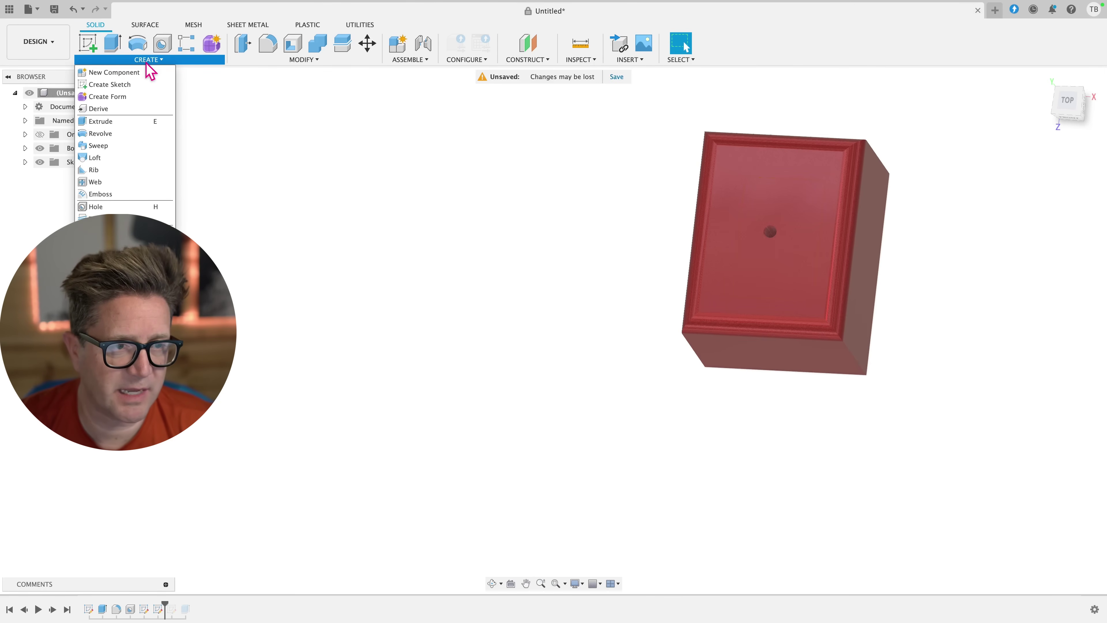
left_click(114, 206)
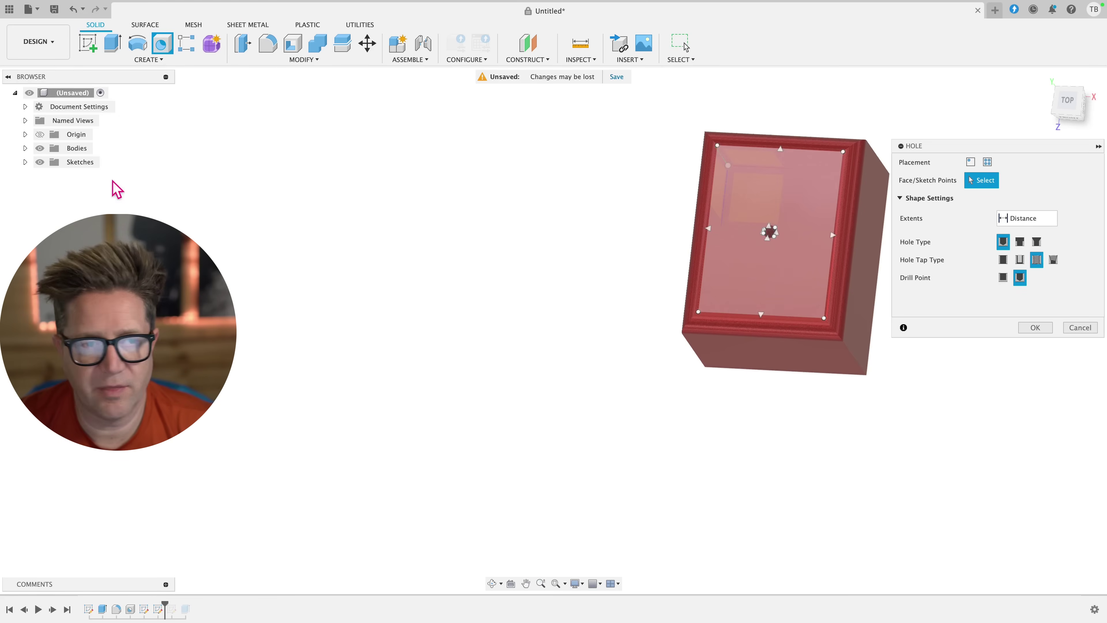
left_click(25, 162)
mouse_move(716, 221)
middle_mouse_down("shift")
mouse_move(830, 247)
mouse_move(828, 210)
middle_mouse_up("shift")
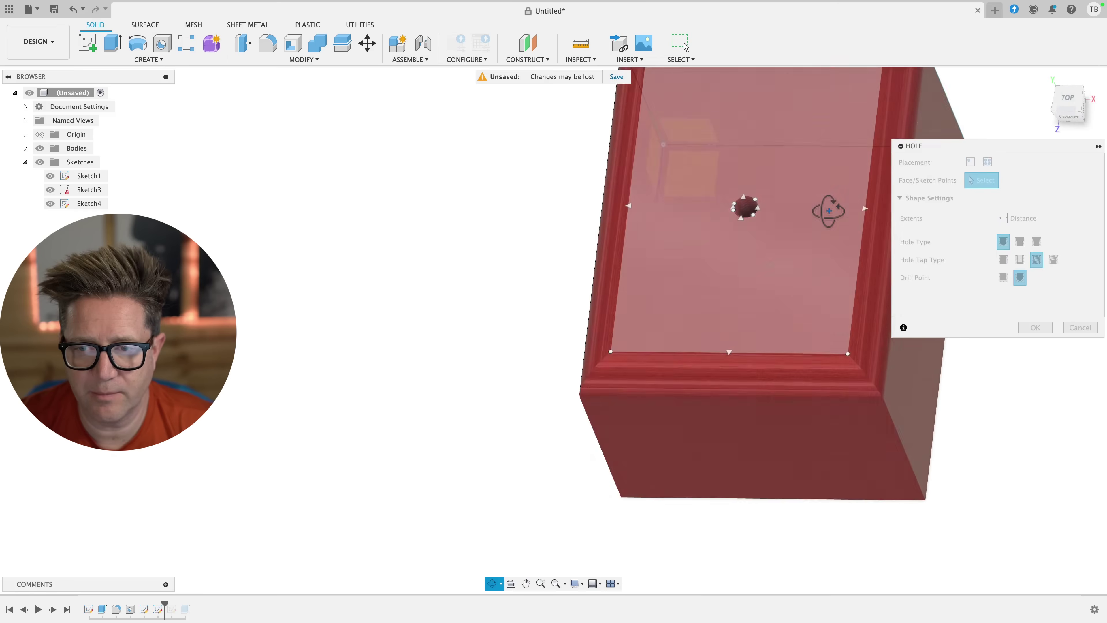
scroll(793, 149, "down", 3)
left_click(792, 143)
scroll(792, 144, "down", 3)
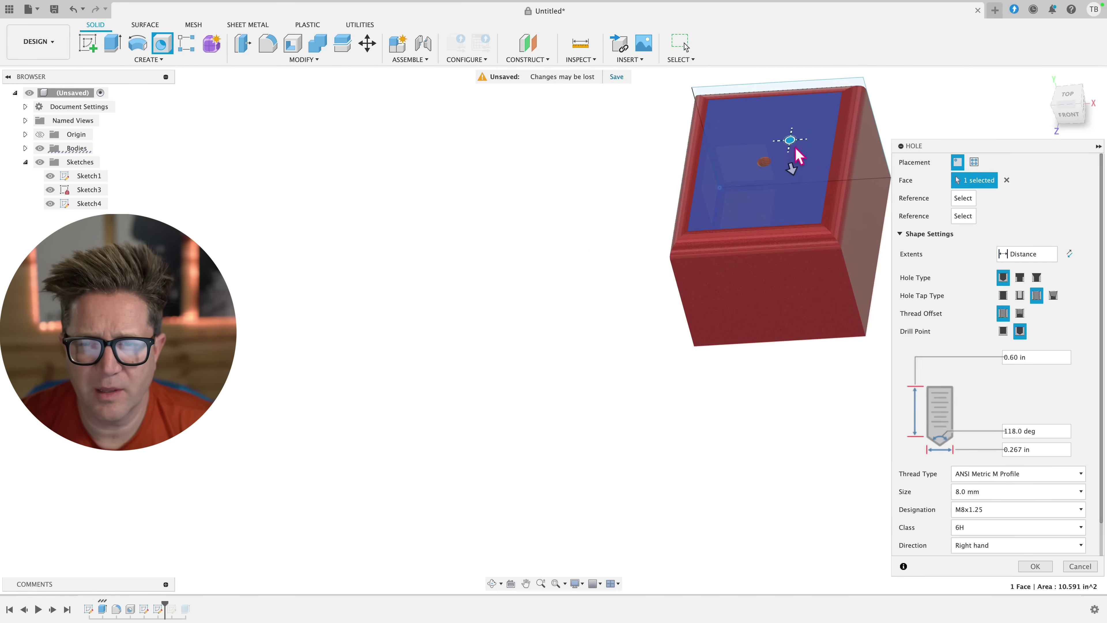
middle_click_drag(798, 155, 786, 173, "shift")
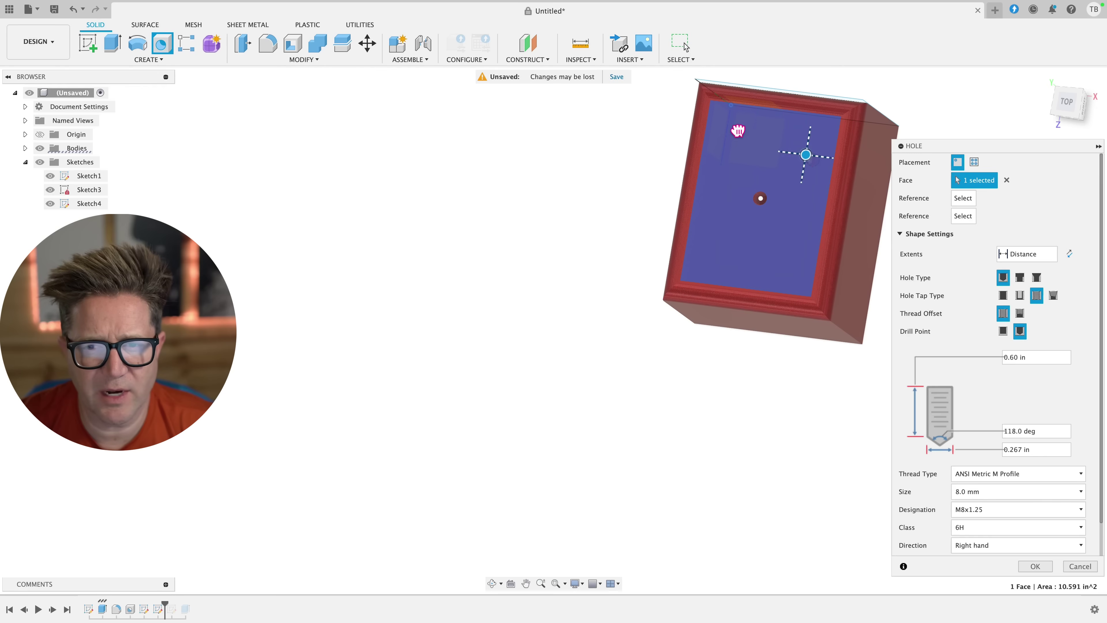
left_click_drag(806, 154, 766, 155)
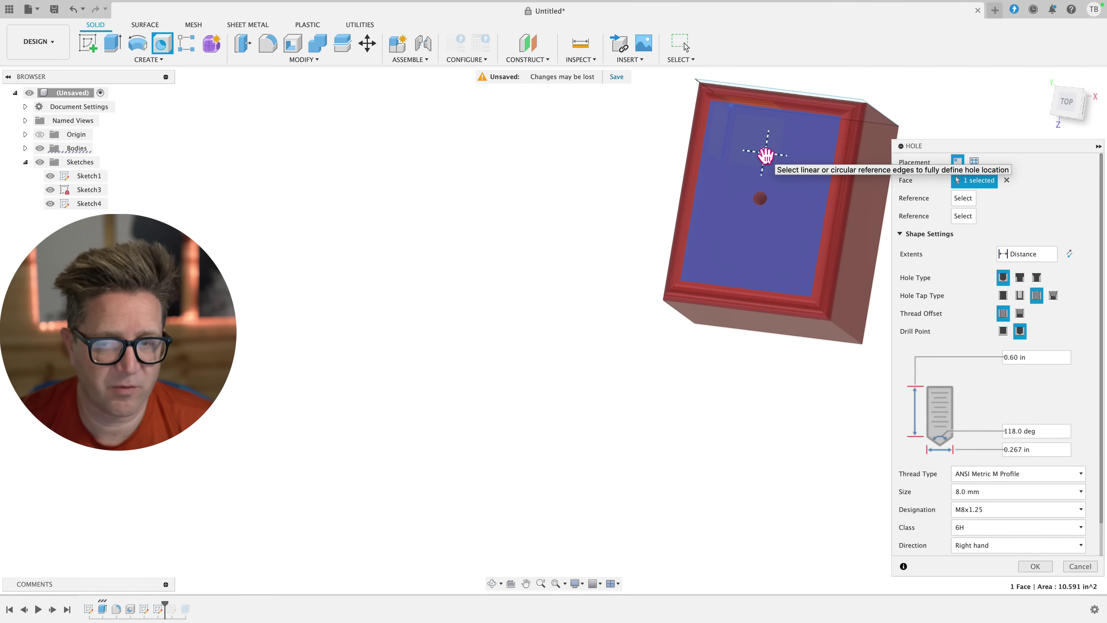
key("Return")
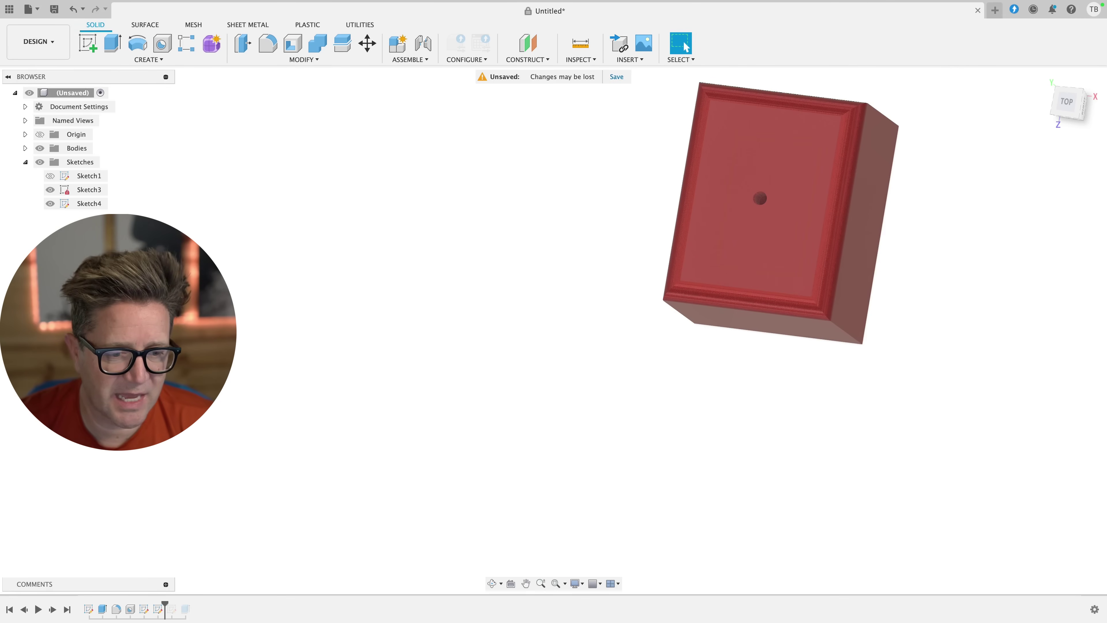
Edit Sketch4 and add points at the rectangle's four corners plus one midway down its left side
right_click(158, 609)
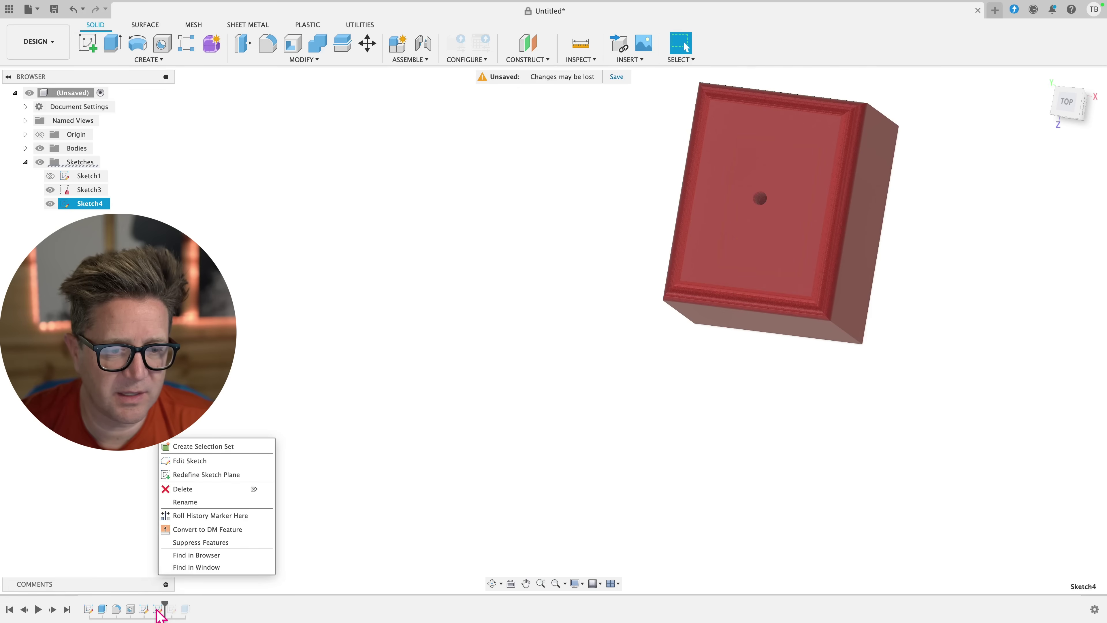
left_click(204, 464)
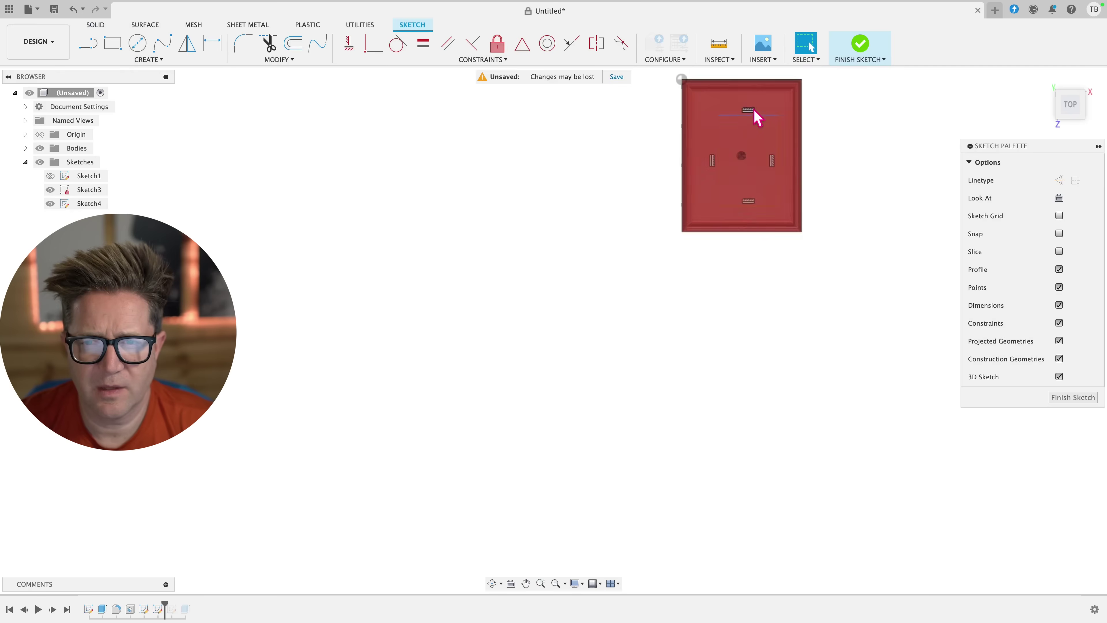
left_click(150, 60)
left_click(136, 181)
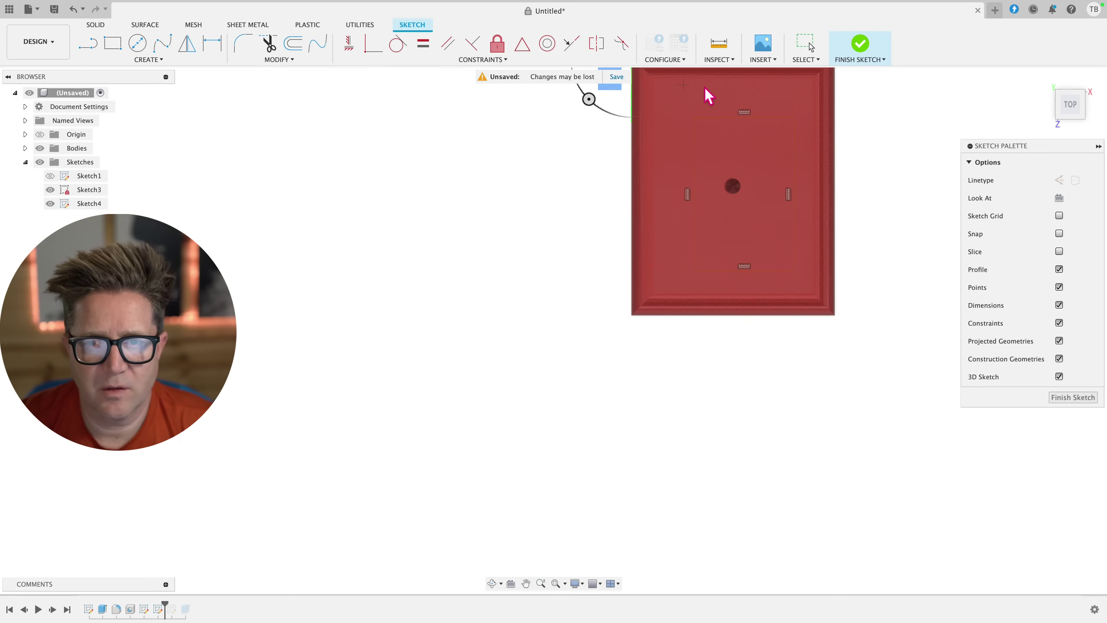
left_click(693, 117)
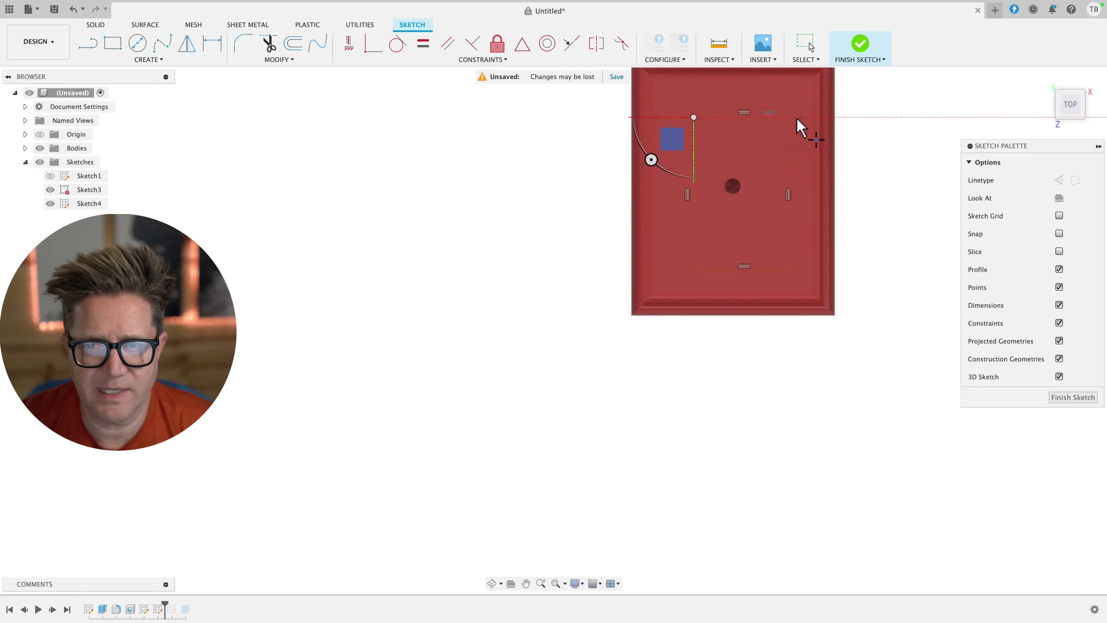
left_click(794, 117)
left_click(795, 271)
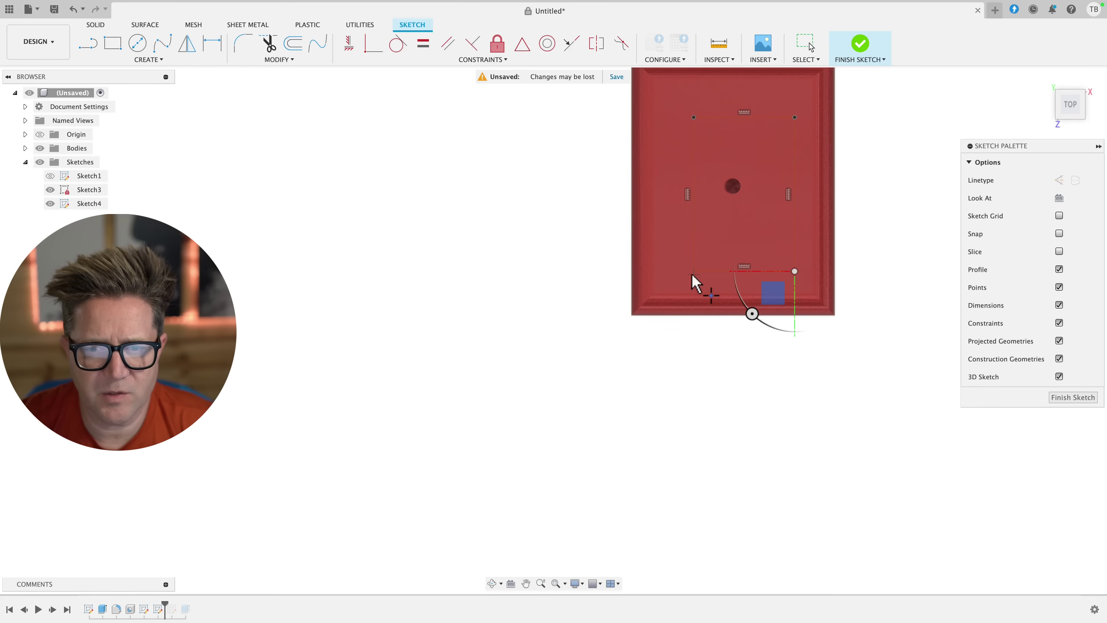
left_click(693, 270)
left_click(662, 194)
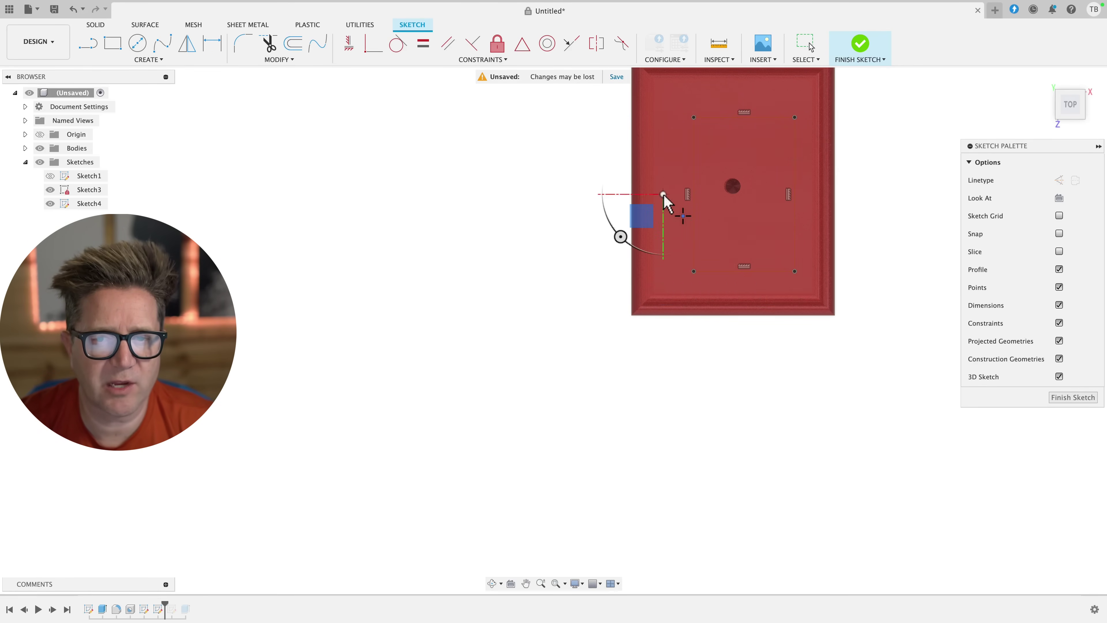
key("Escape")
left_click(859, 44)
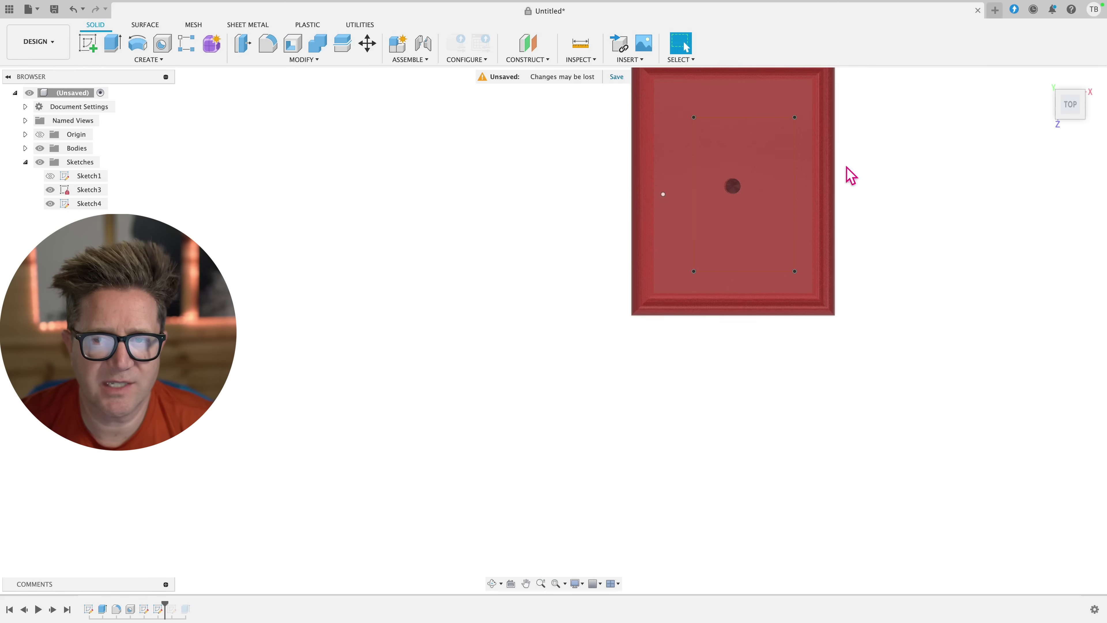
mouse_move(847, 173)
middle_mouse_down("shift")
mouse_move(850, 128)
mouse_move(830, 144)
middle_mouse_up("shift")
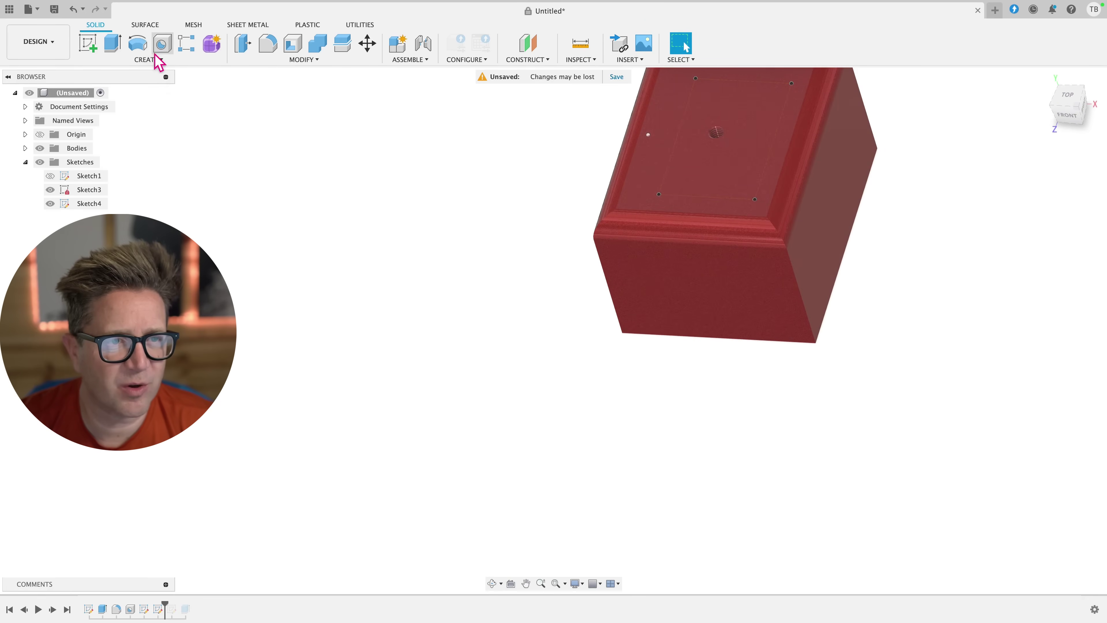
Start a Hole from multiple sketch points and select all five points on the top
left_click(162, 43)
scroll(697, 90, "up", 3)
left_click(986, 161)
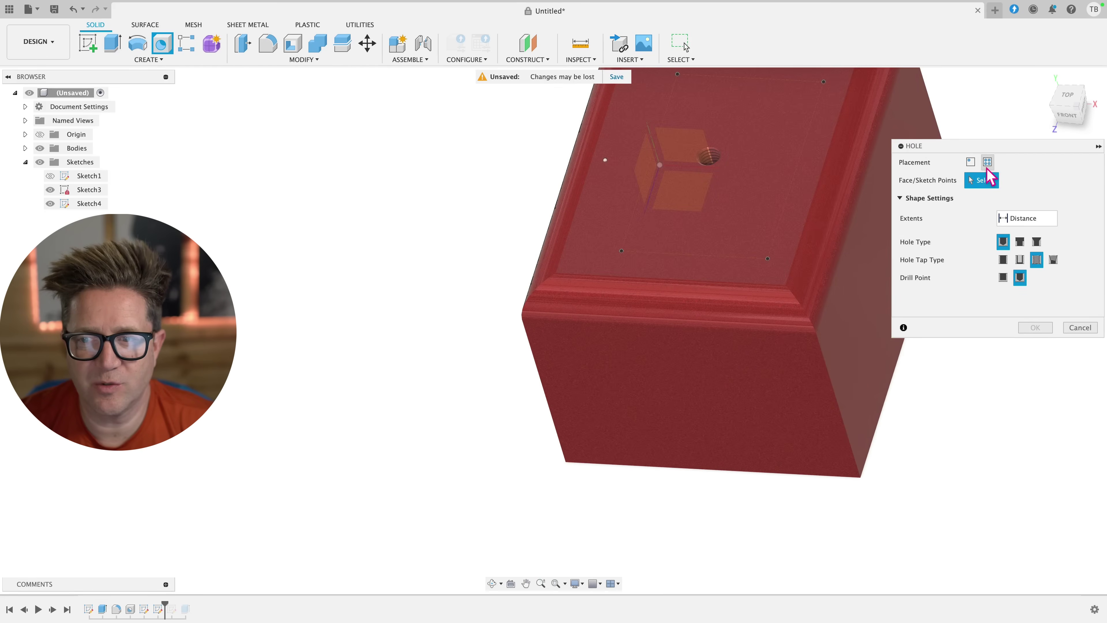
left_click(677, 74)
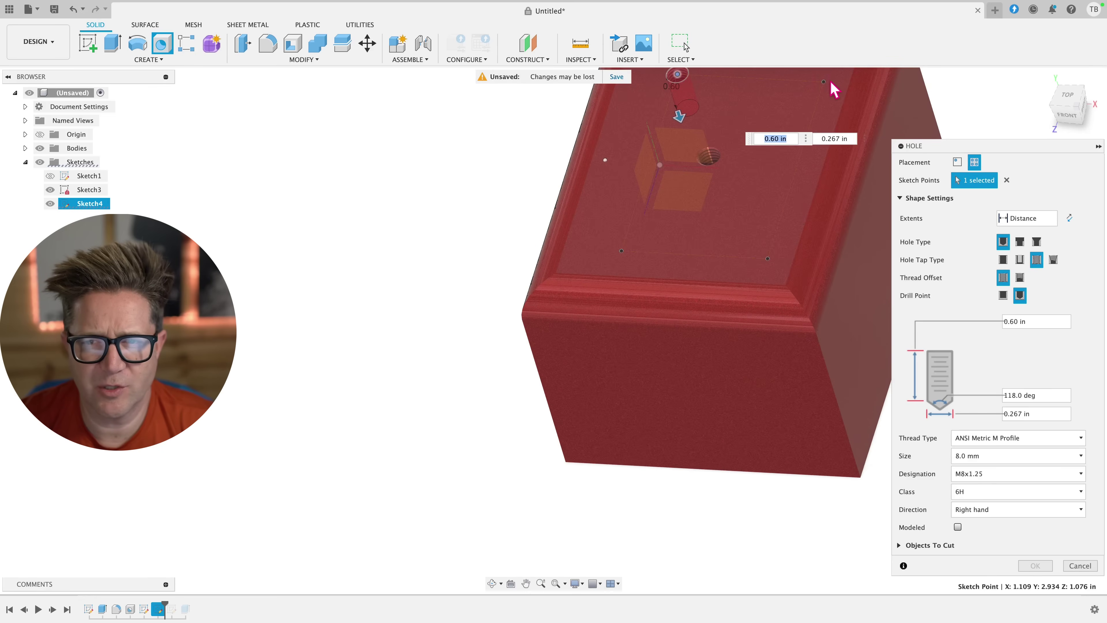
left_click(823, 82)
left_click(768, 259)
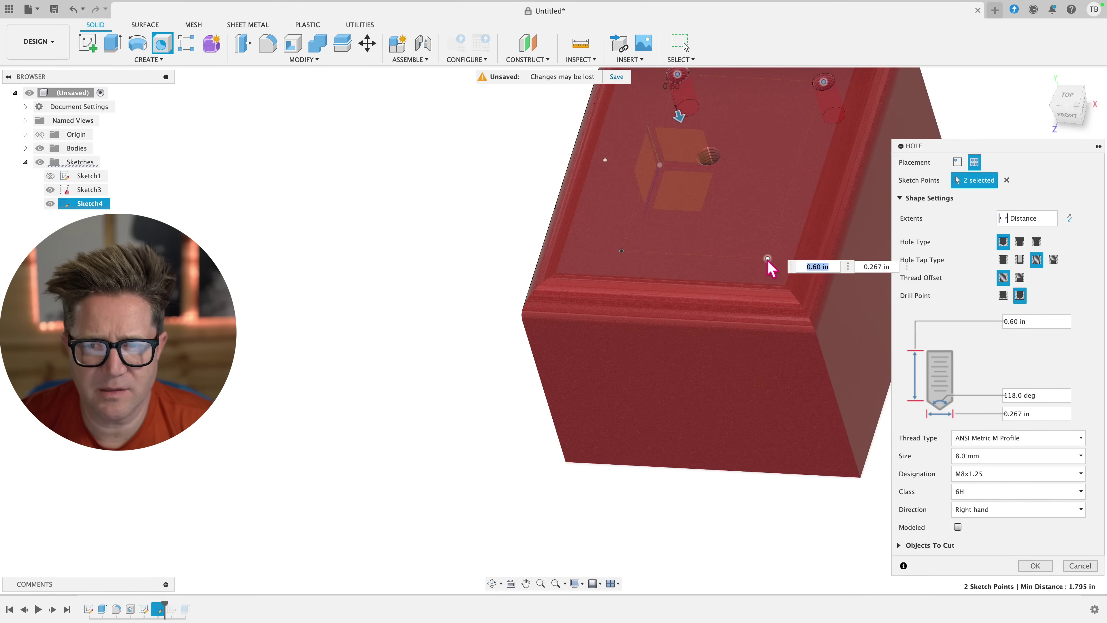
left_click(621, 251)
left_click(604, 160)
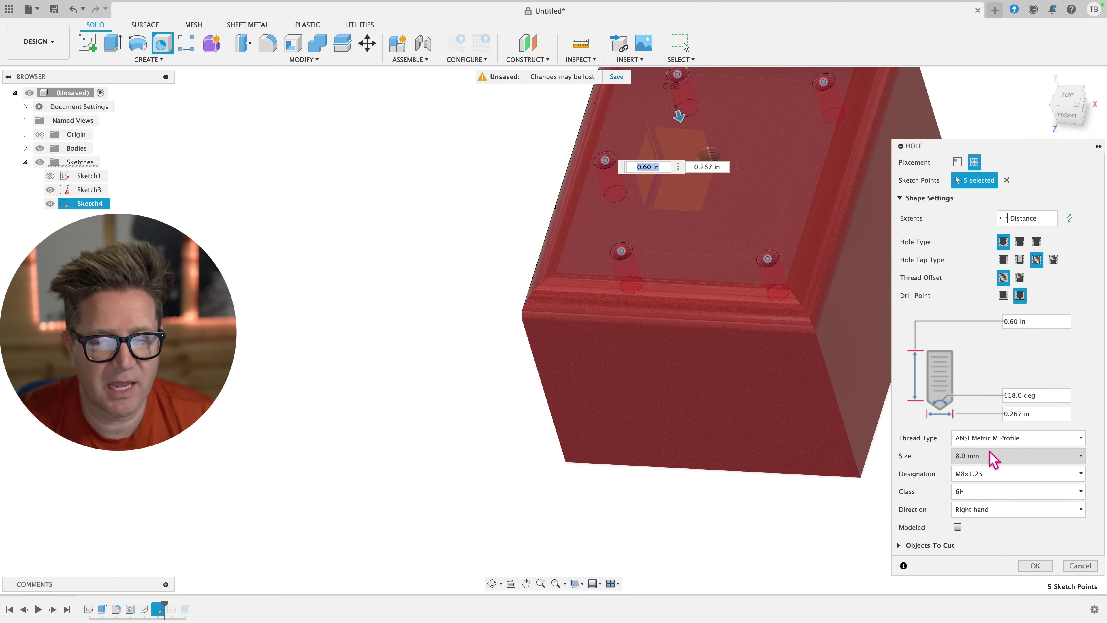
Make the M8x1.25 threads modeled and confirm the five tapped holes
left_click(957, 526)
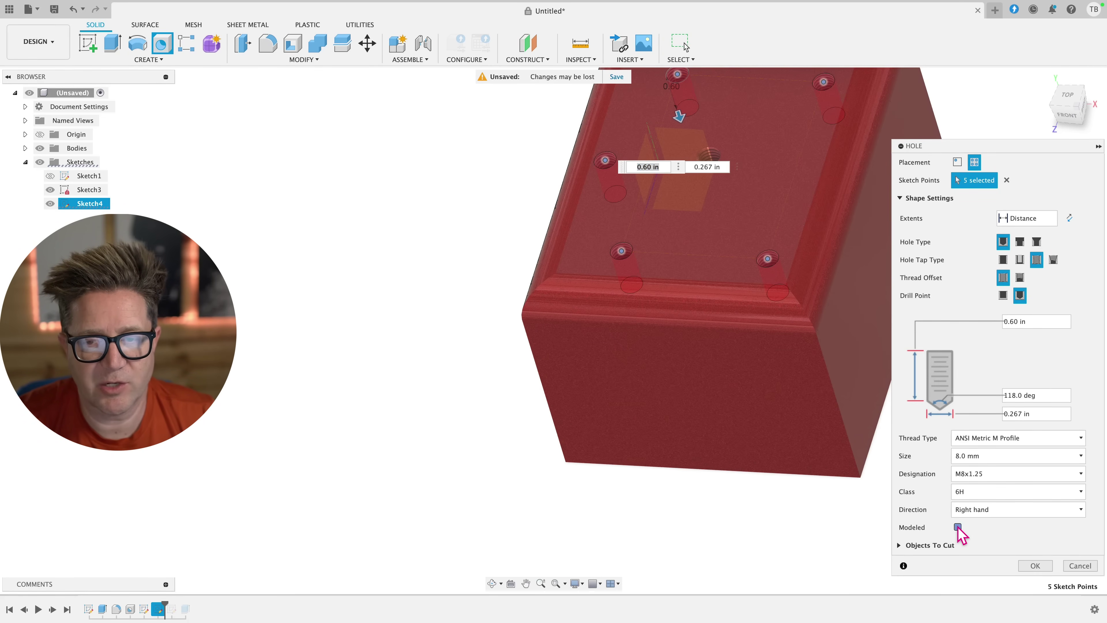
left_click(1037, 566)
scroll(852, 150, "up", 5)
left_click(847, 156)
mouse_move(847, 155)
middle_mouse_down("shift")
mouse_move(783, 207)
mouse_move(793, 173)
mouse_move(798, 190)
mouse_move(772, 184)
mouse_move(758, 210)
middle_mouse_up("shift")
left_click(354, 532)
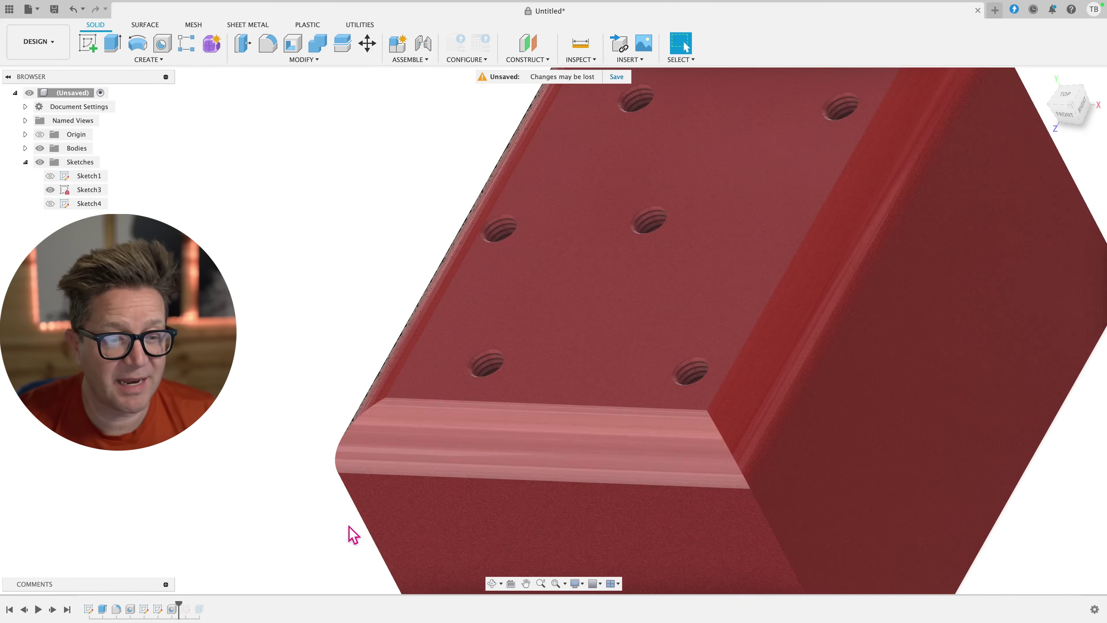
Edit Sketch4, shift the bottom-right point right and the upper-left point left, and finish
right_click(156, 611)
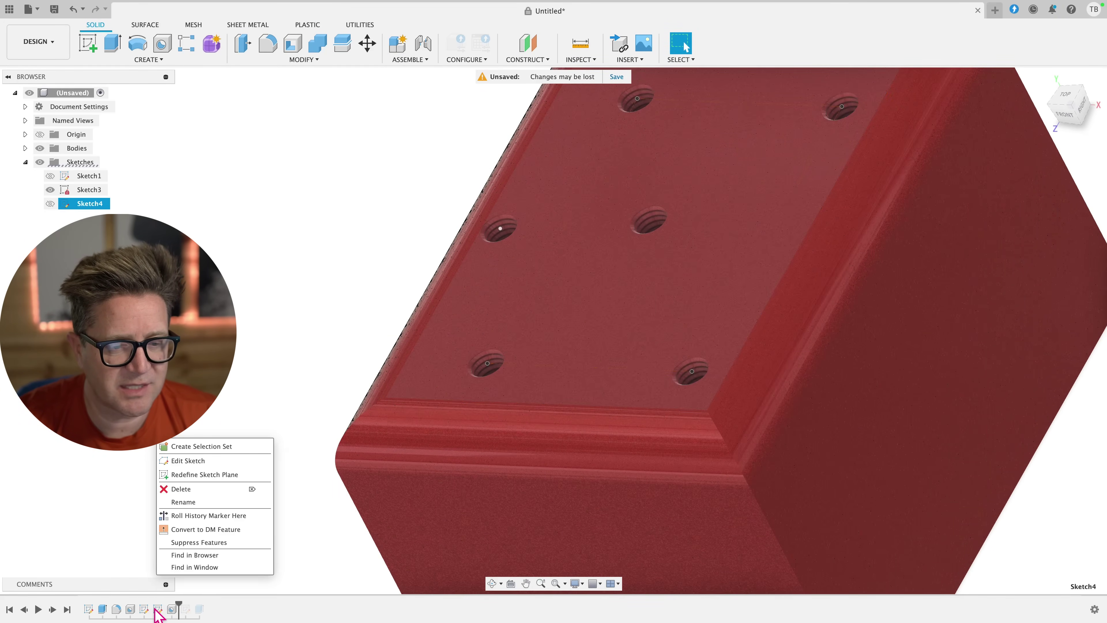
left_click(192, 460)
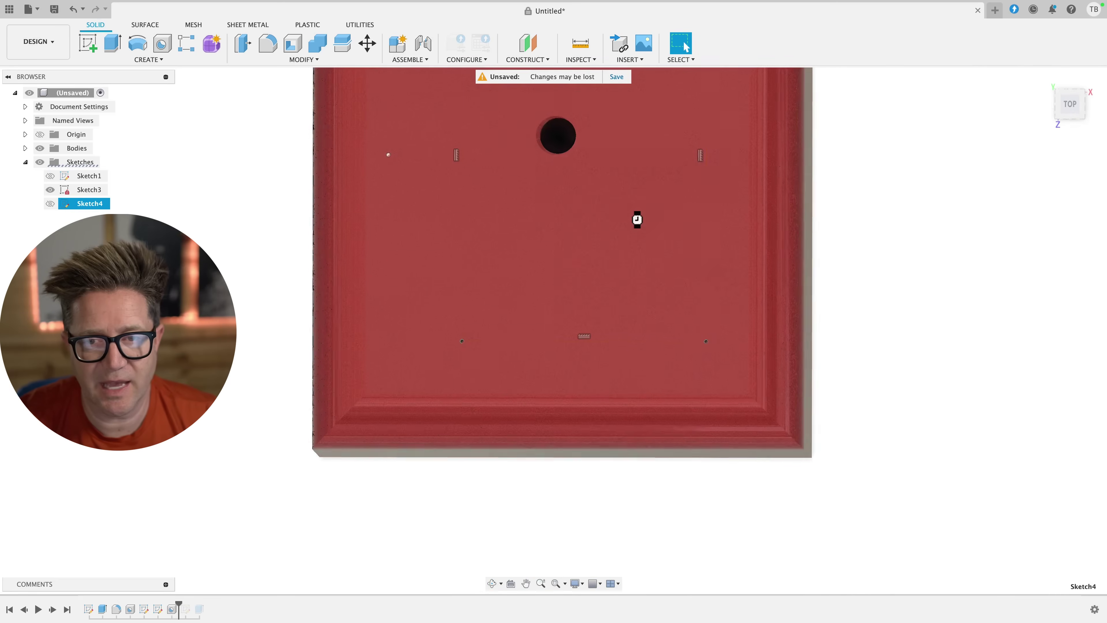
left_click(508, 310)
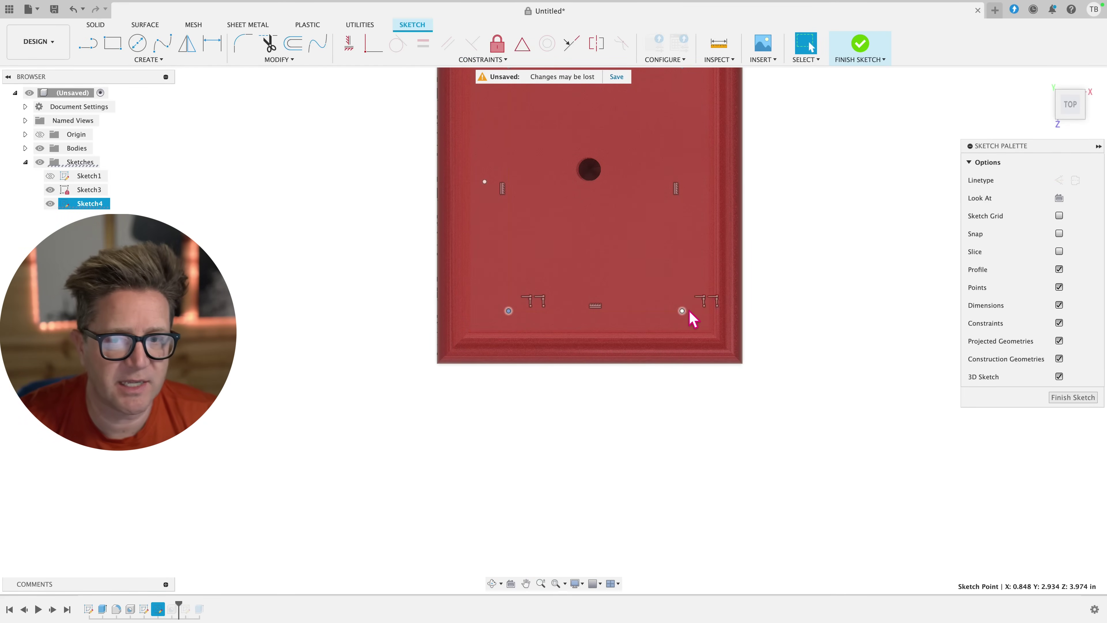
left_click_drag(689, 310, 705, 310)
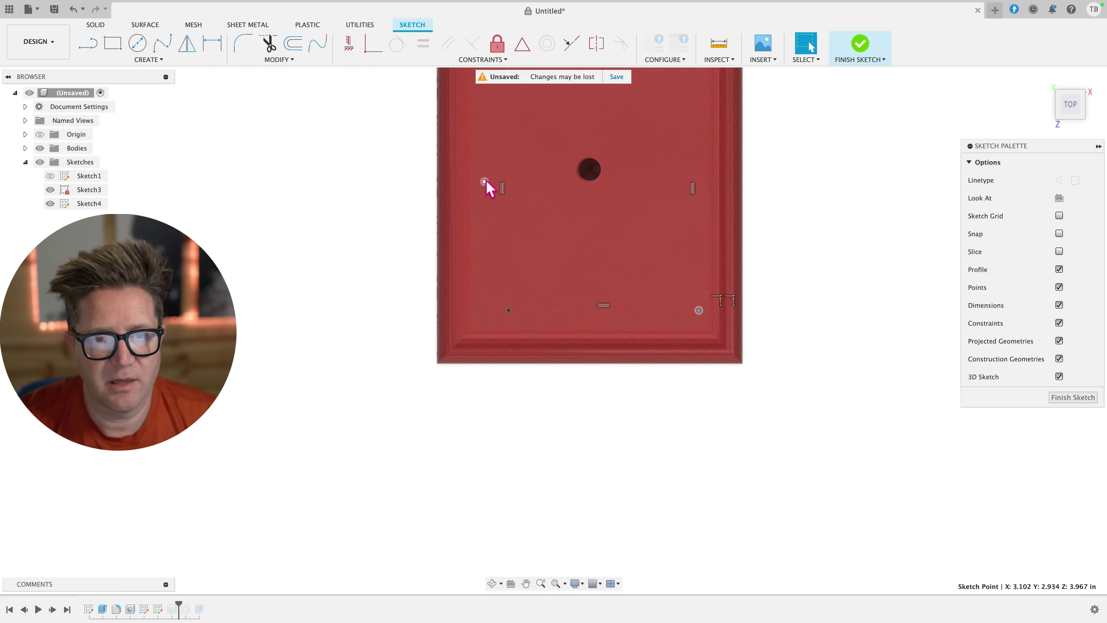
left_click_drag(485, 182, 479, 181)
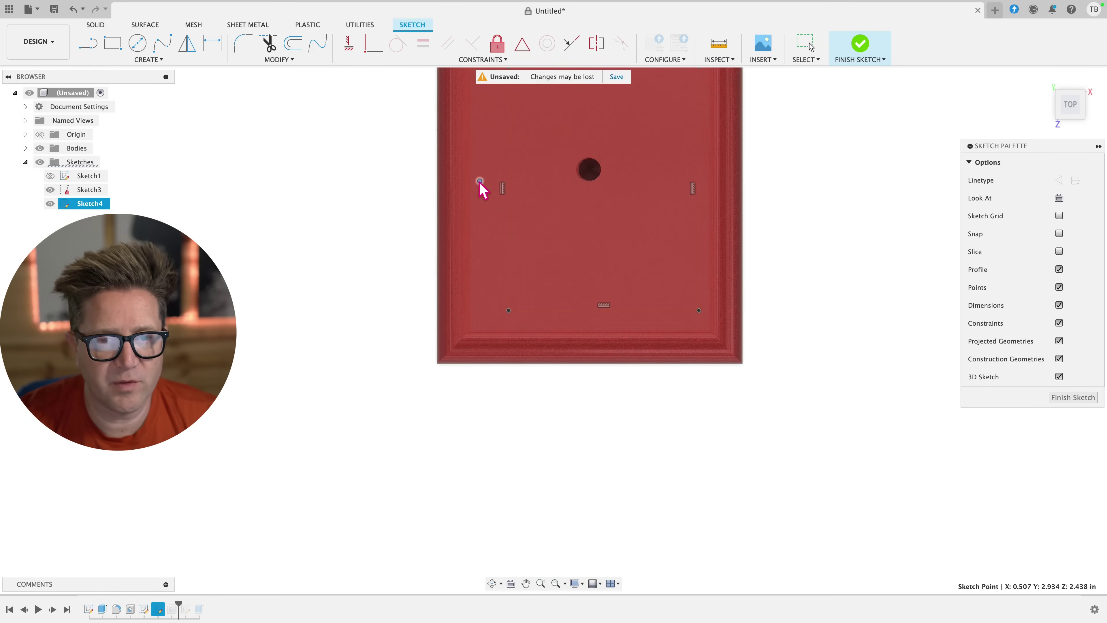
left_click(864, 43)
scroll(835, 205, "down", 4)
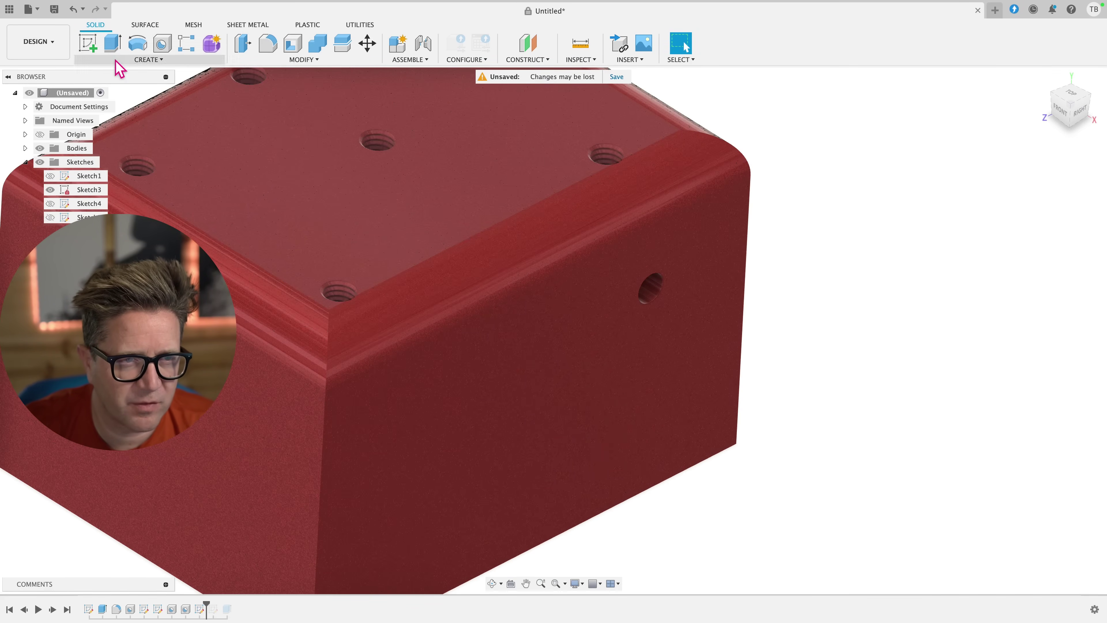
Place a hole on the blue block's front face 2.2 in from the left edge, referencing the lower edge
left_click(160, 44)
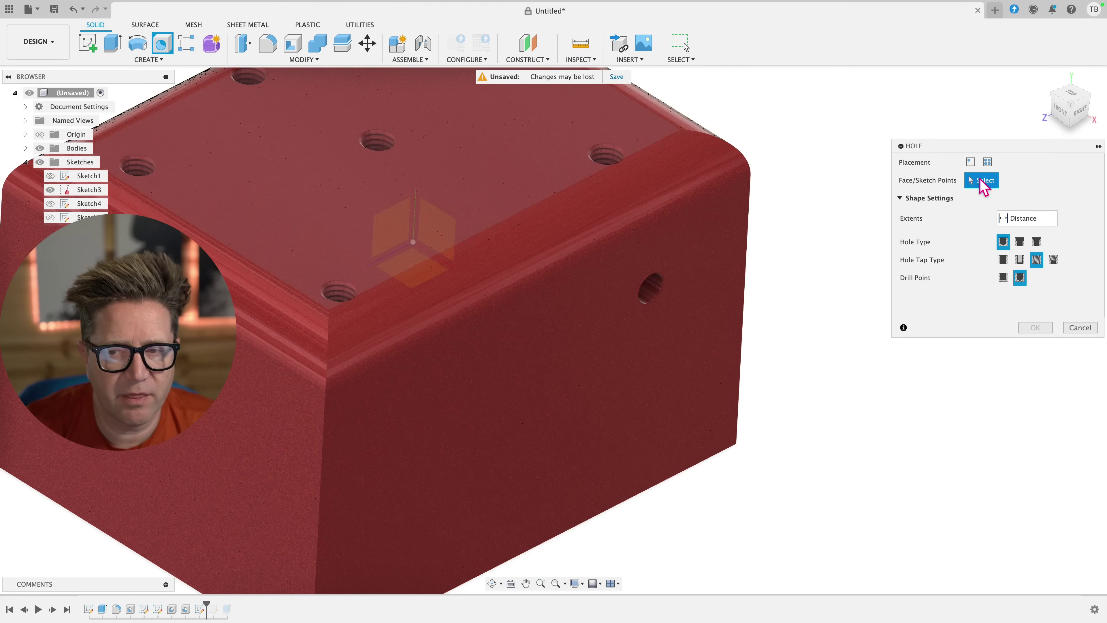
left_click(541, 384)
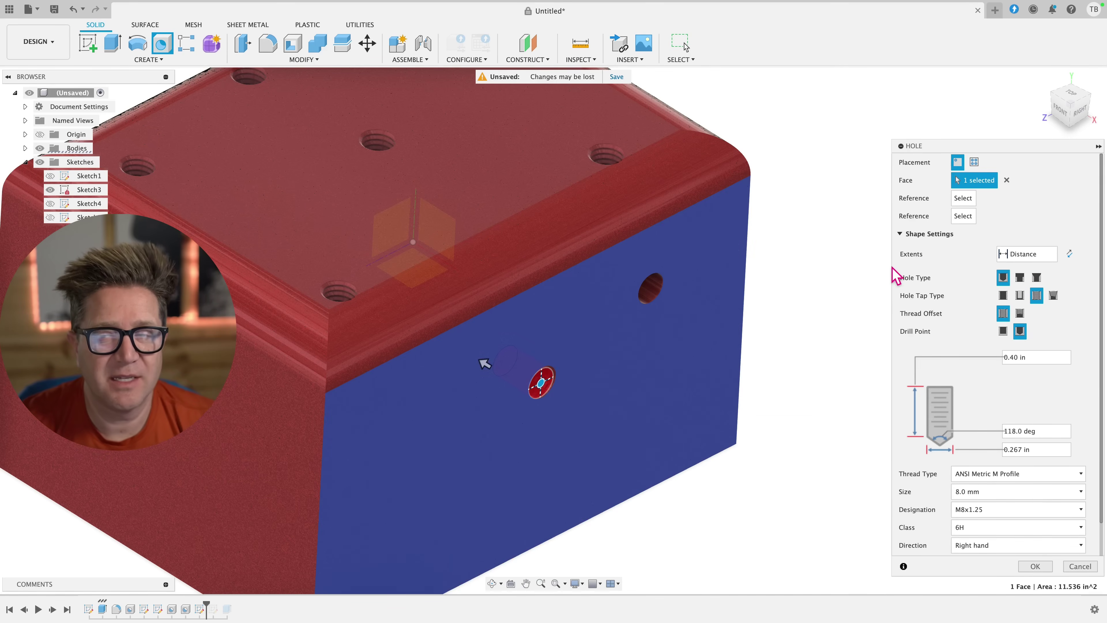
left_click(963, 198)
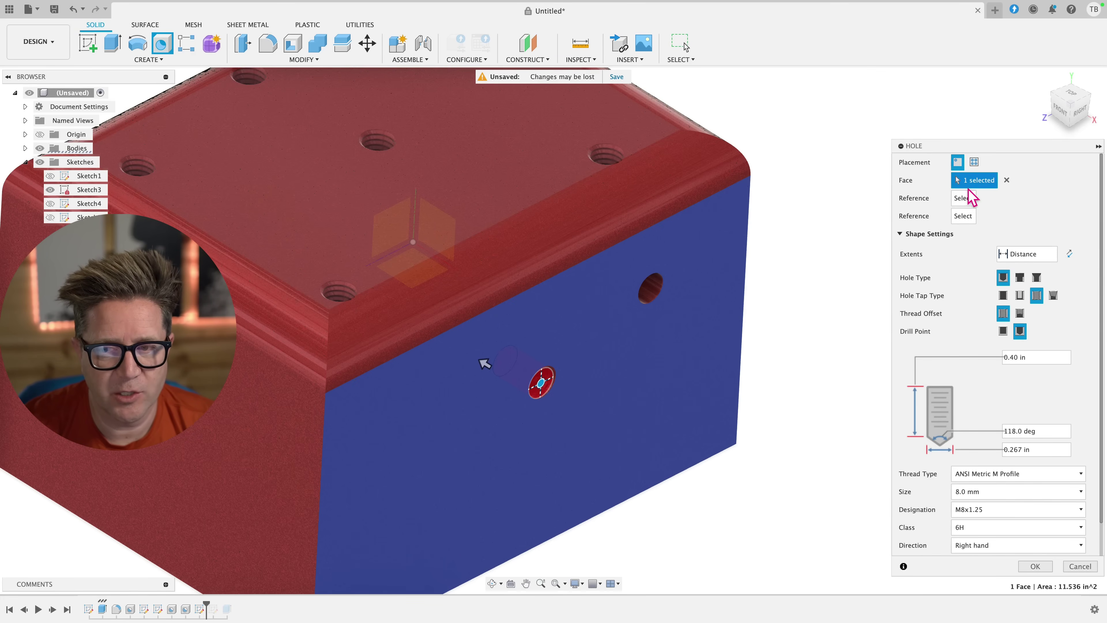
left_click(325, 456)
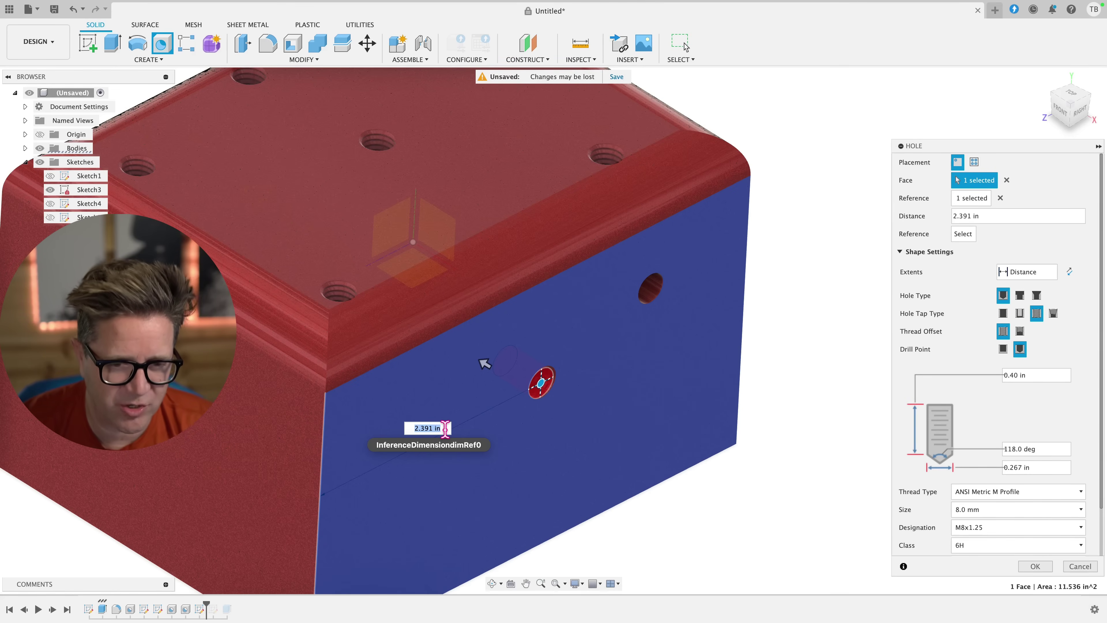
key("Return")
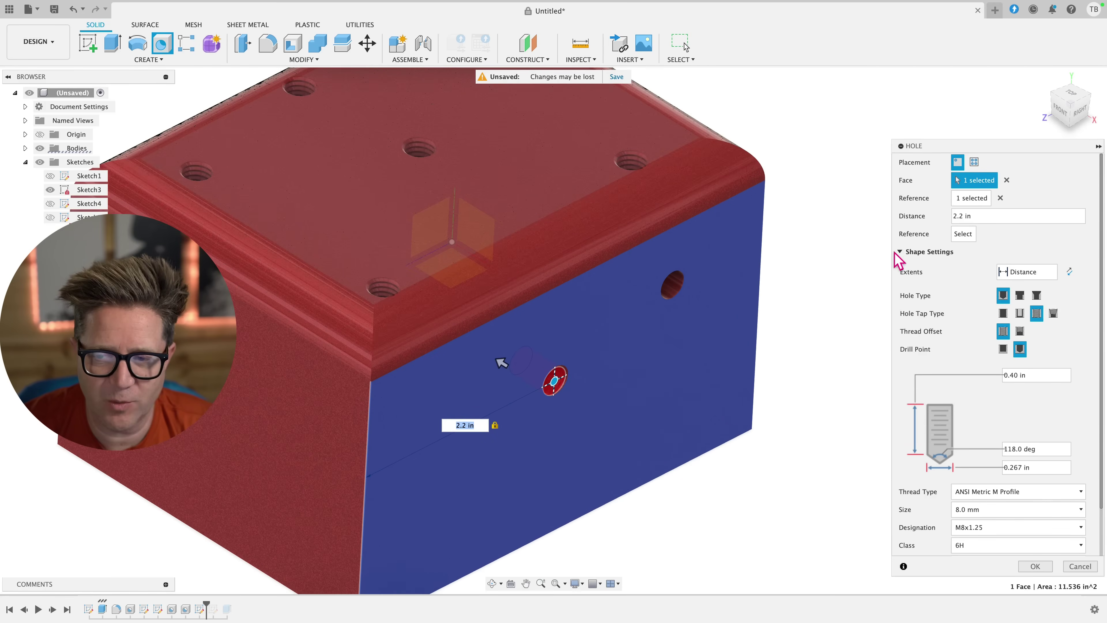
left_click(573, 524)
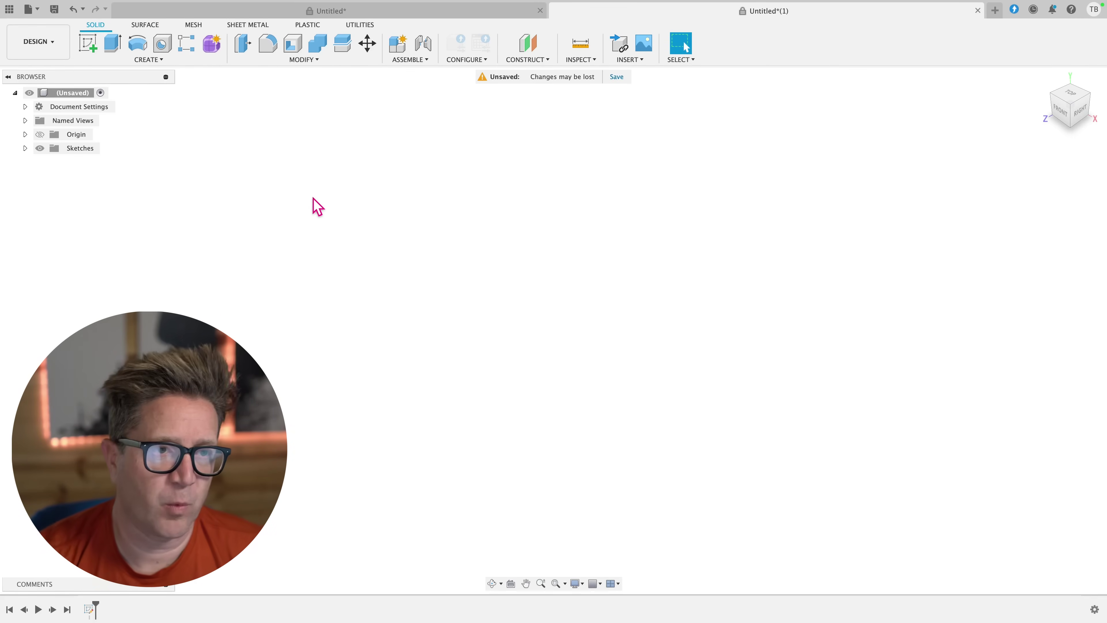
Add a new component named top to the design root
right_click(83, 93)
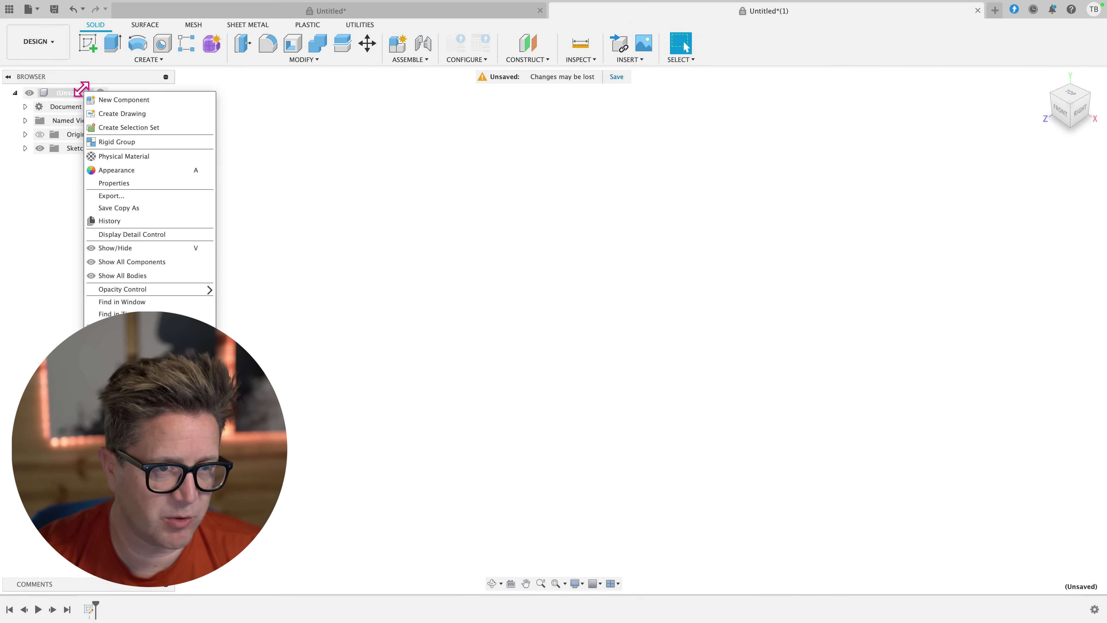
left_click(119, 100)
type("t")
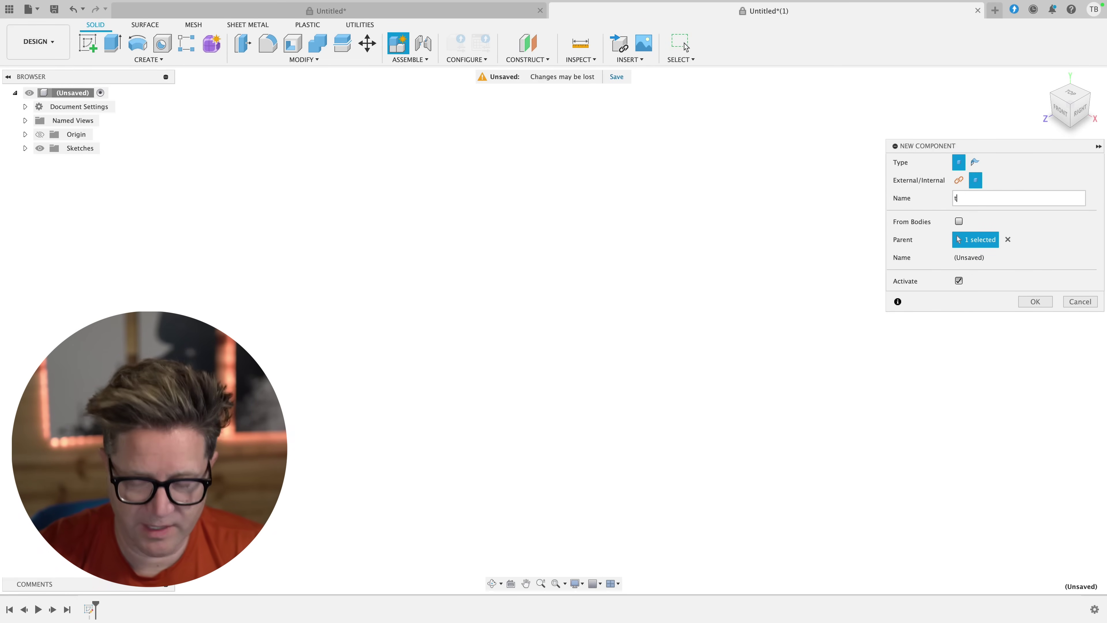
type("op")
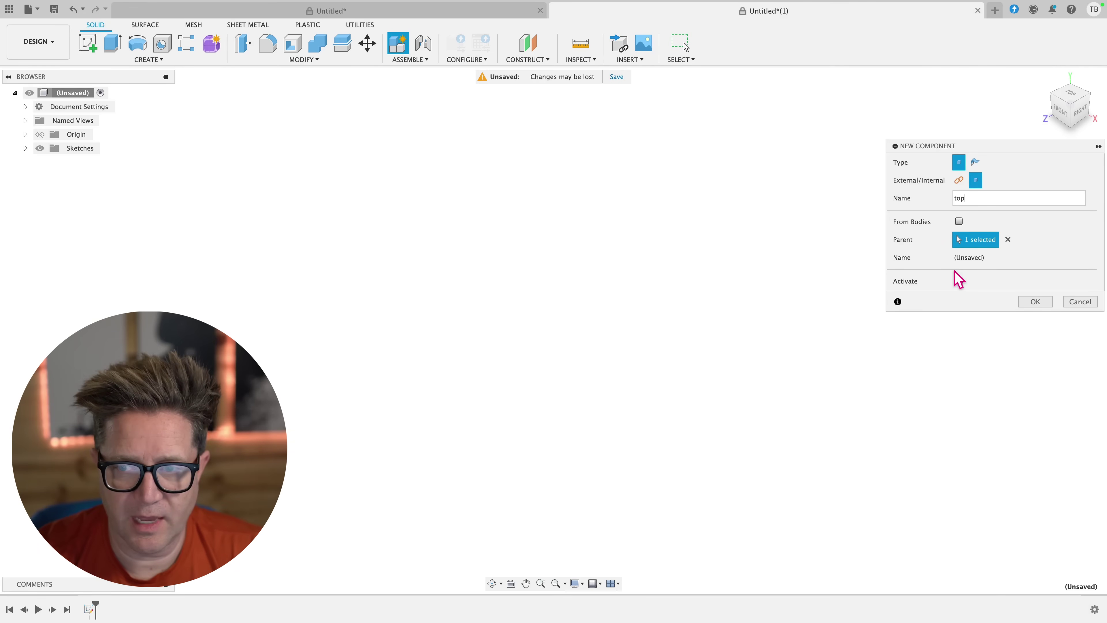
left_click(1036, 301)
Add a second component named Bottom and make top the active component
right_click(92, 92)
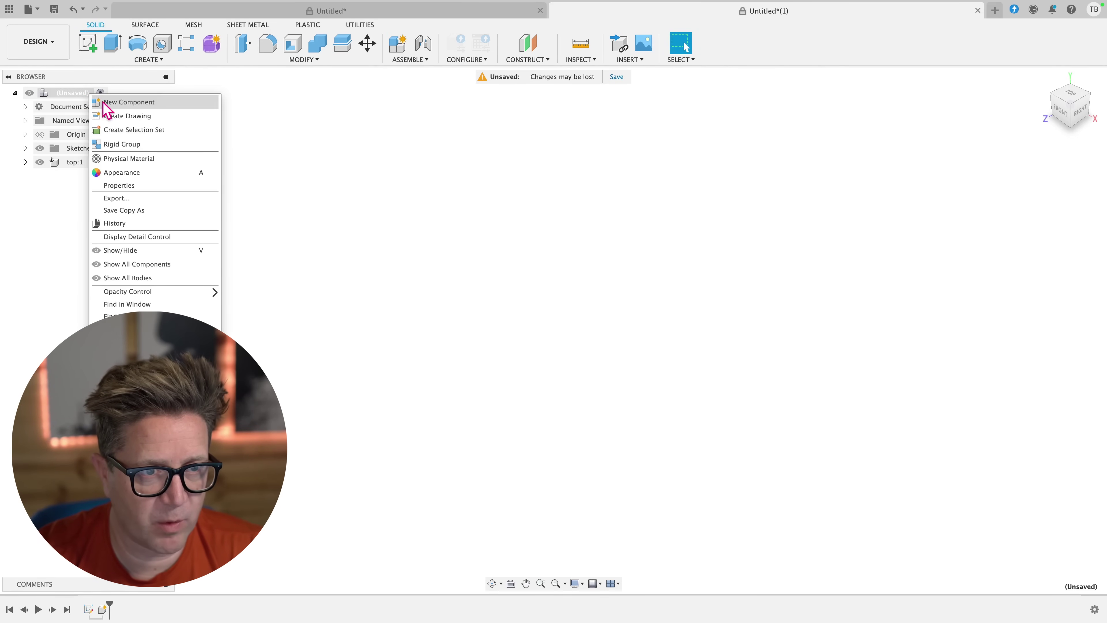
left_click(109, 101)
double_click(973, 199)
type("Bottom")
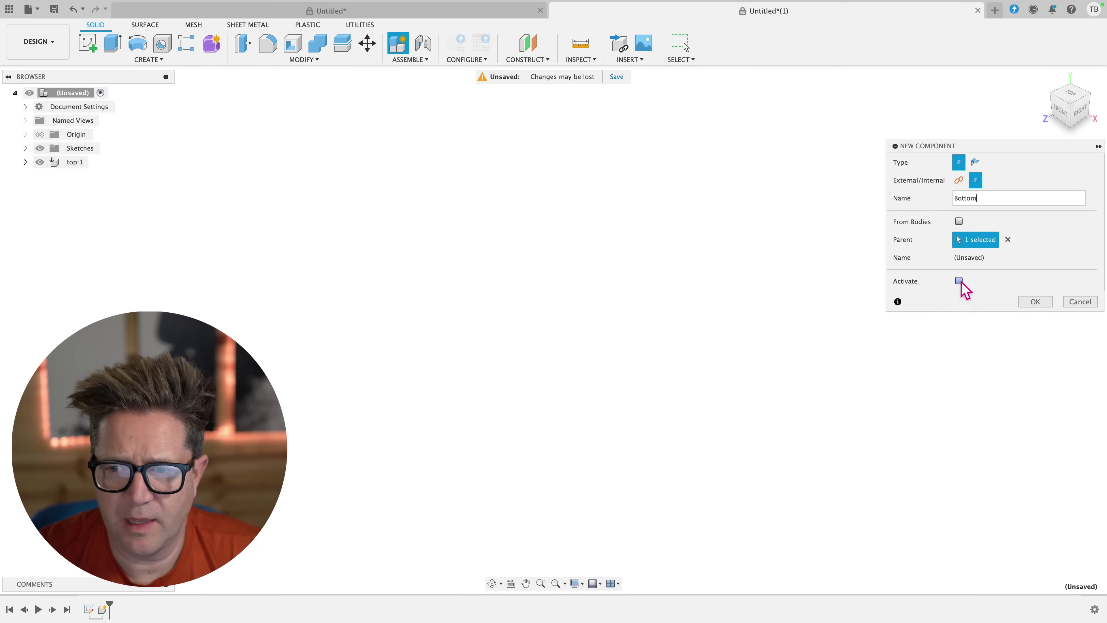
left_click(1046, 301)
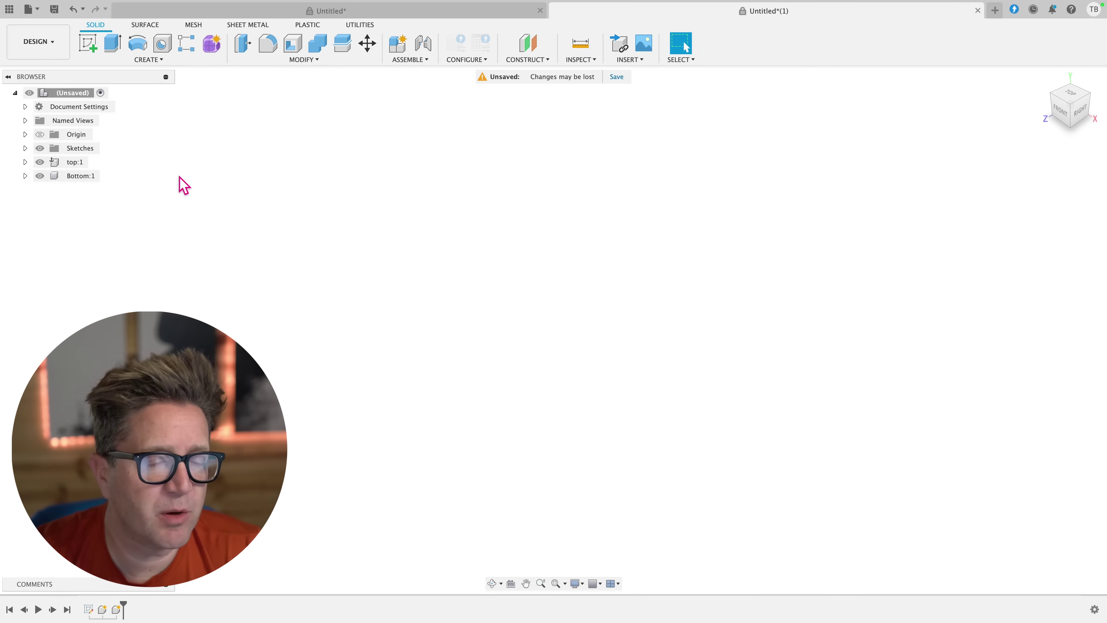
left_click(95, 162)
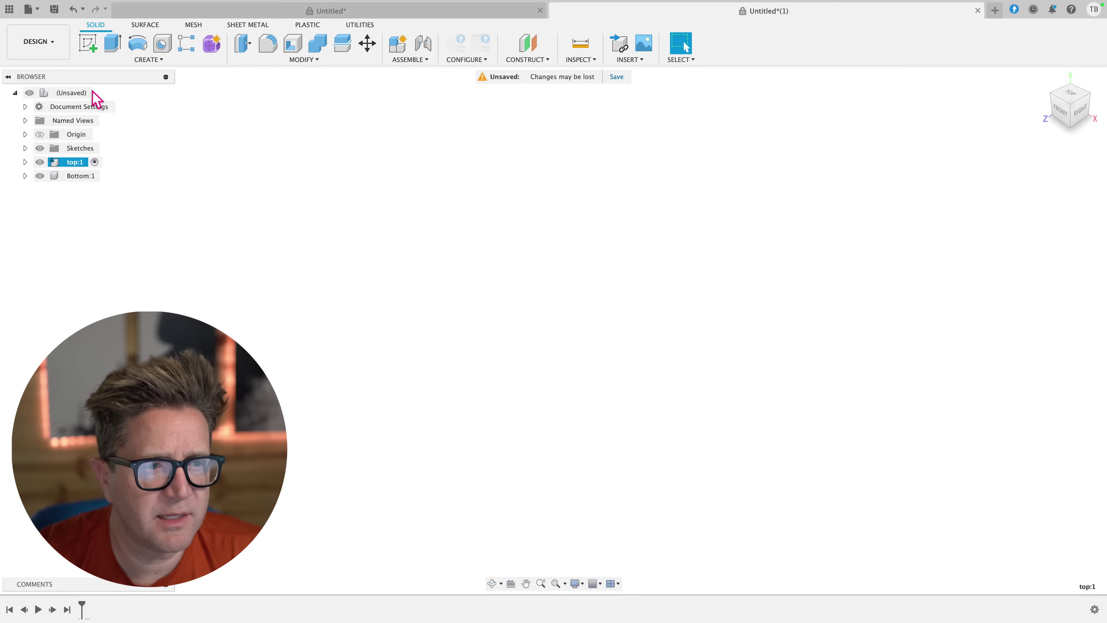
Change the top block's Extrude1 height to 0.70 in
left_click(87, 48)
left_click(538, 316)
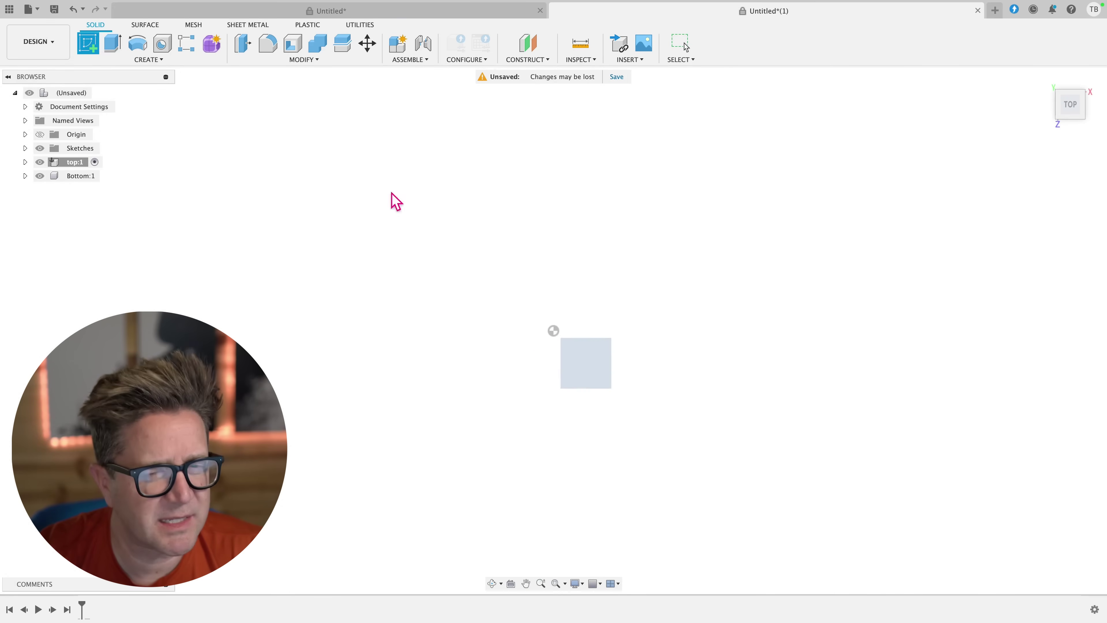
left_click(112, 43)
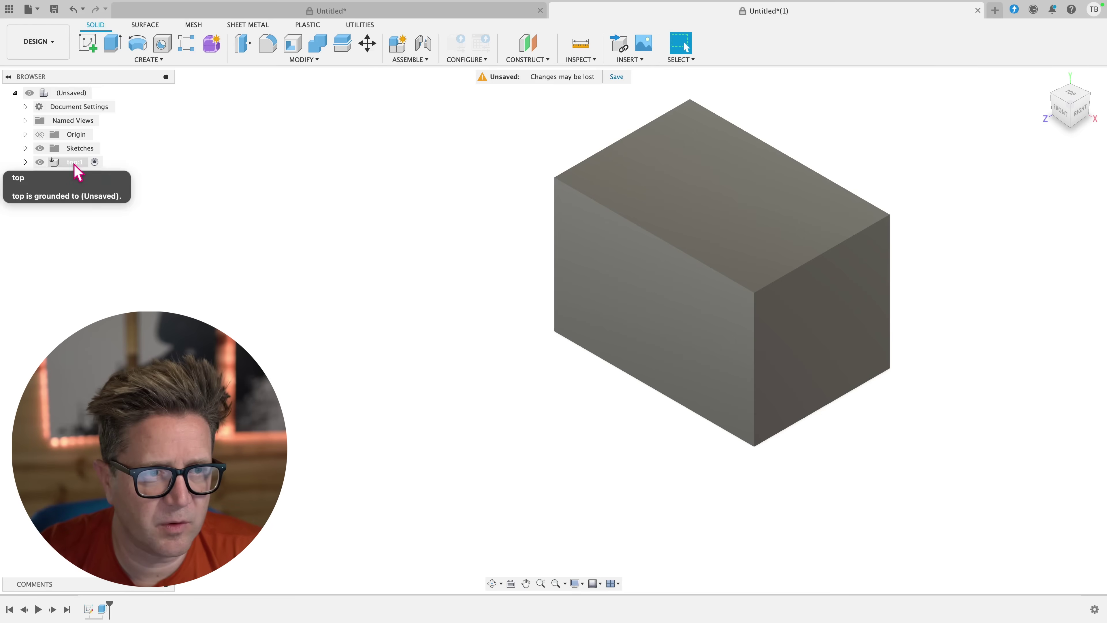
left_click(101, 609)
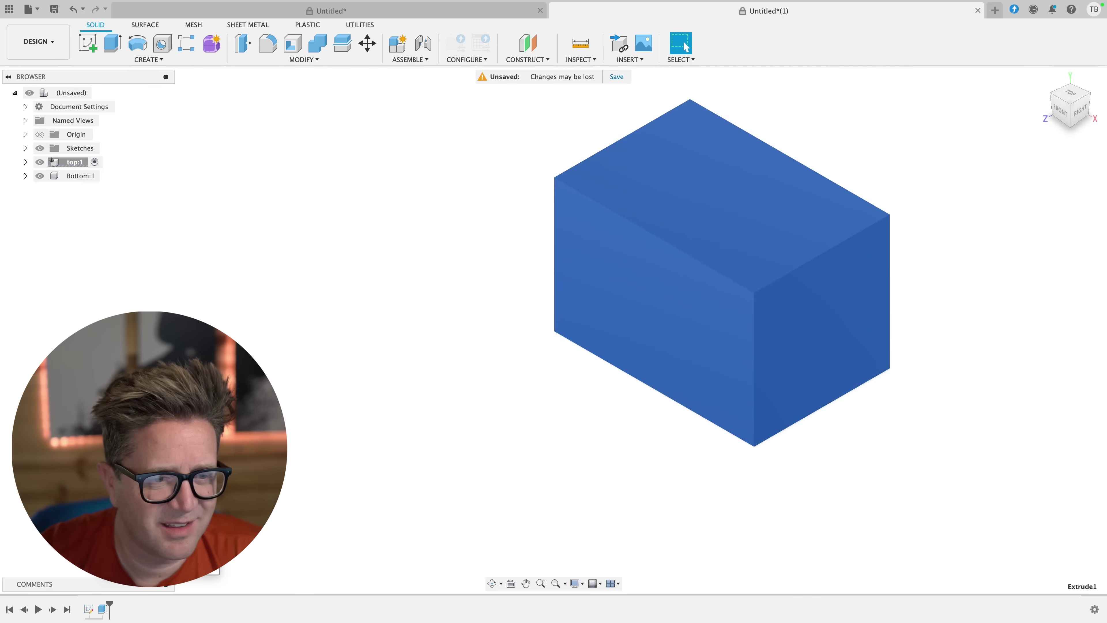
double_click(101, 610)
type(".7")
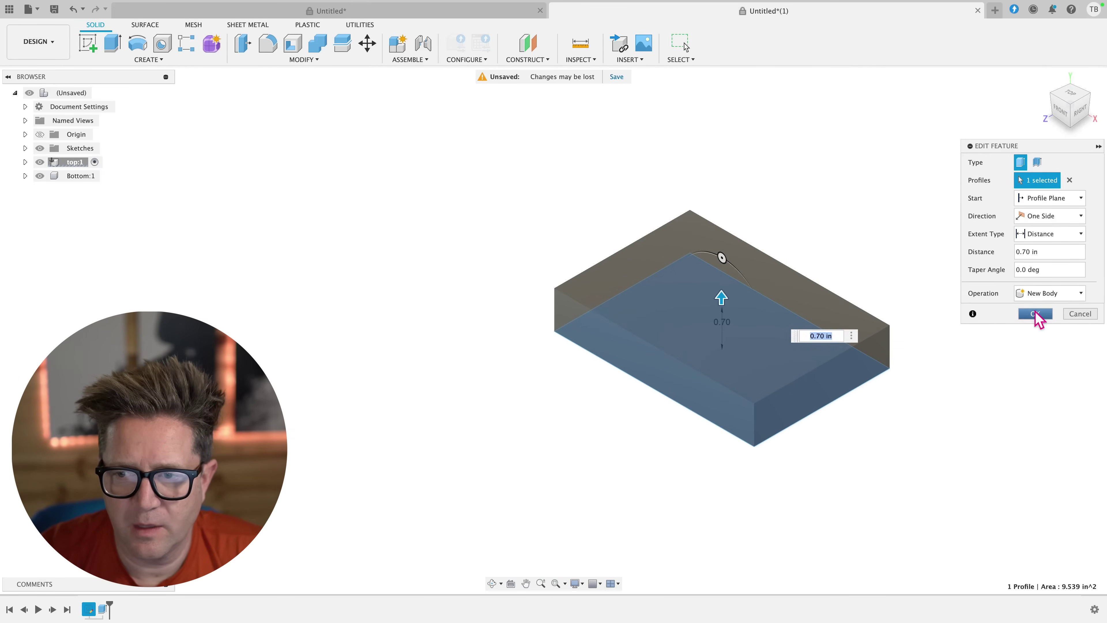
left_click(1036, 313)
Activate Bottom and extrude a rectangle sketched on the top block's underside down 1.10 in
left_click(85, 176)
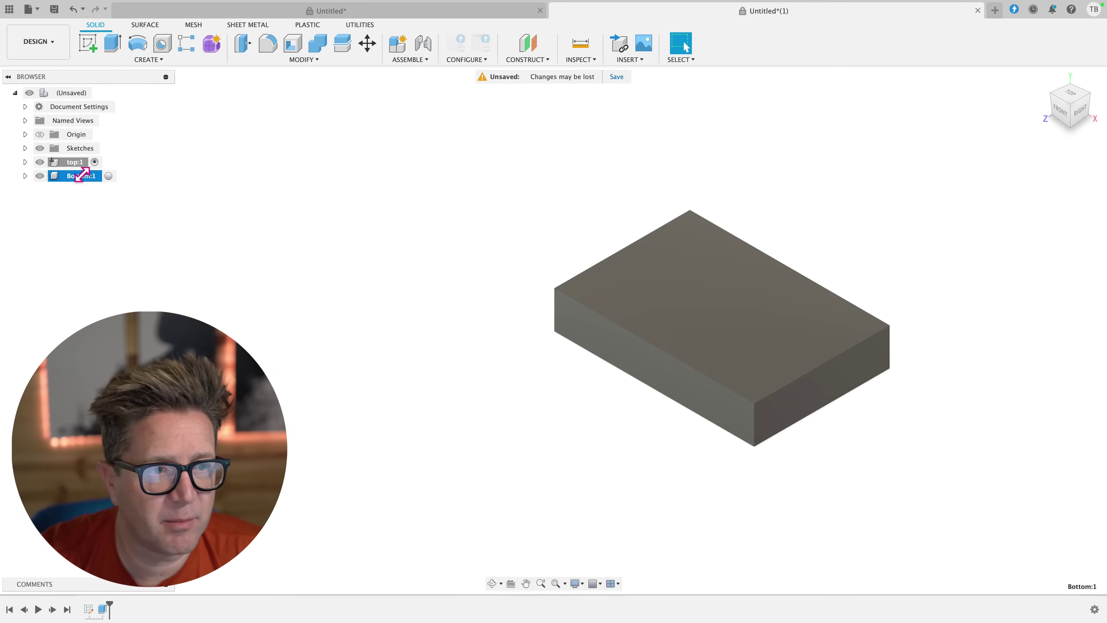
left_click(109, 176)
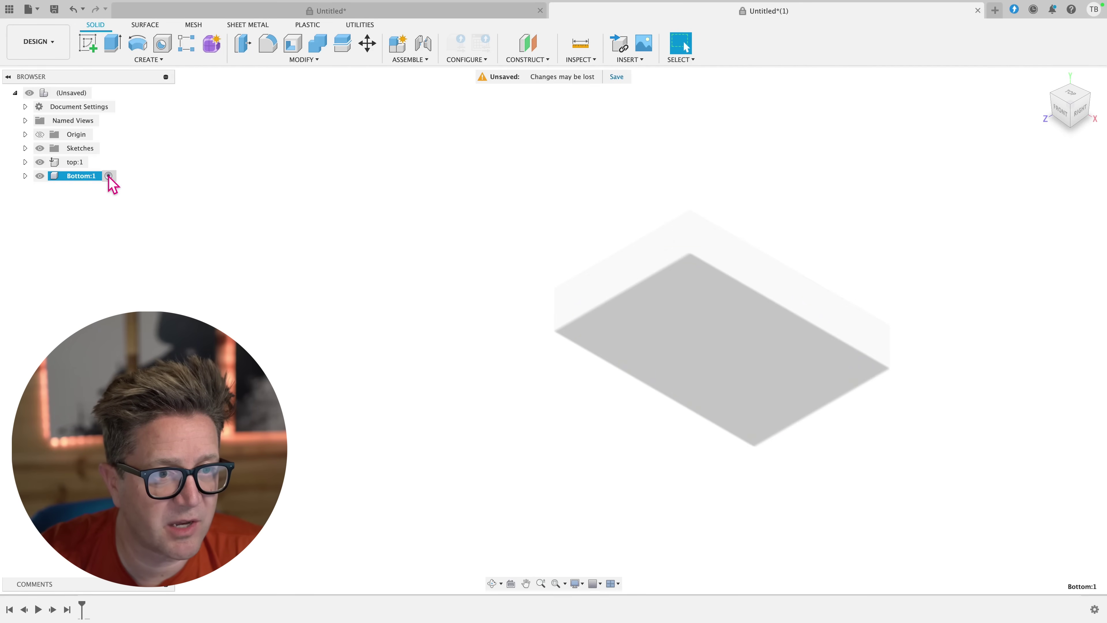
middle_click_drag(622, 332, 674, 349, "shift")
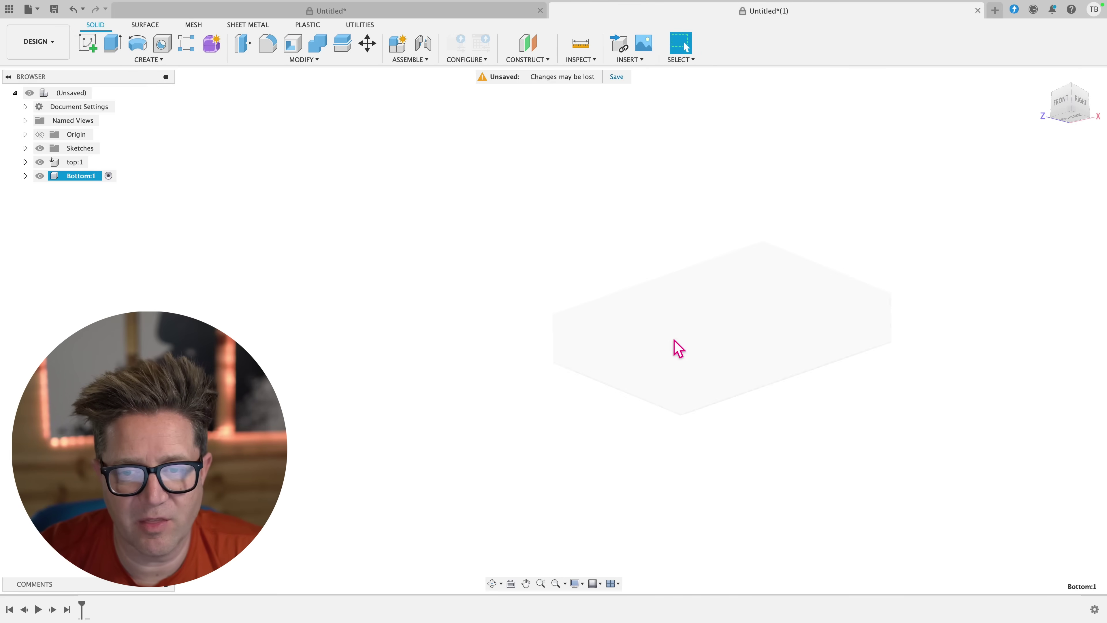
left_click(687, 352)
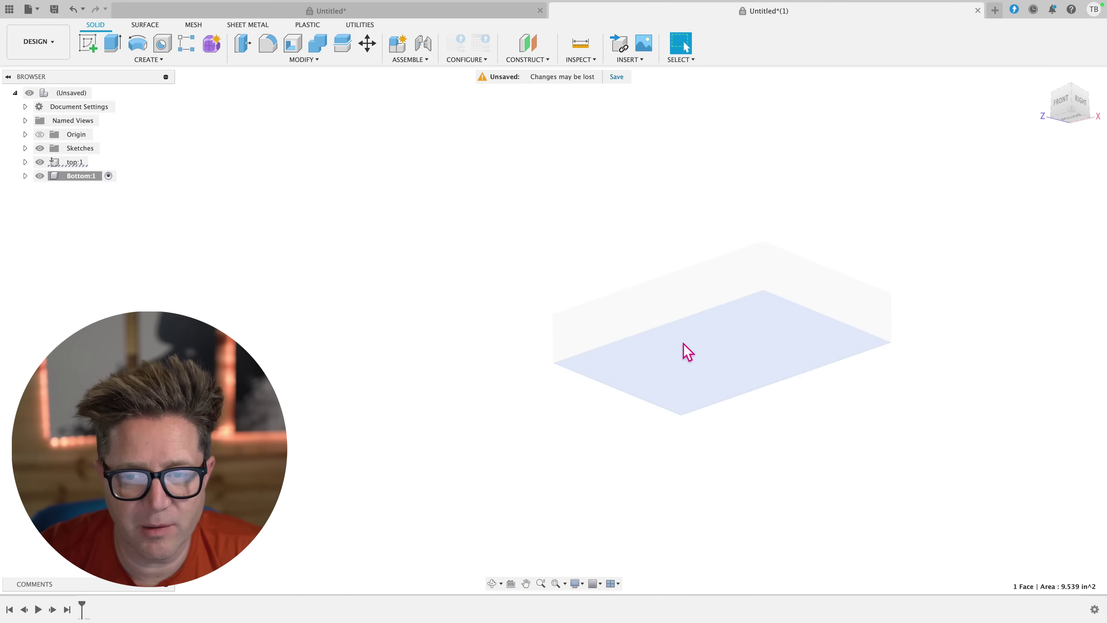
left_click(88, 43)
left_click(112, 43)
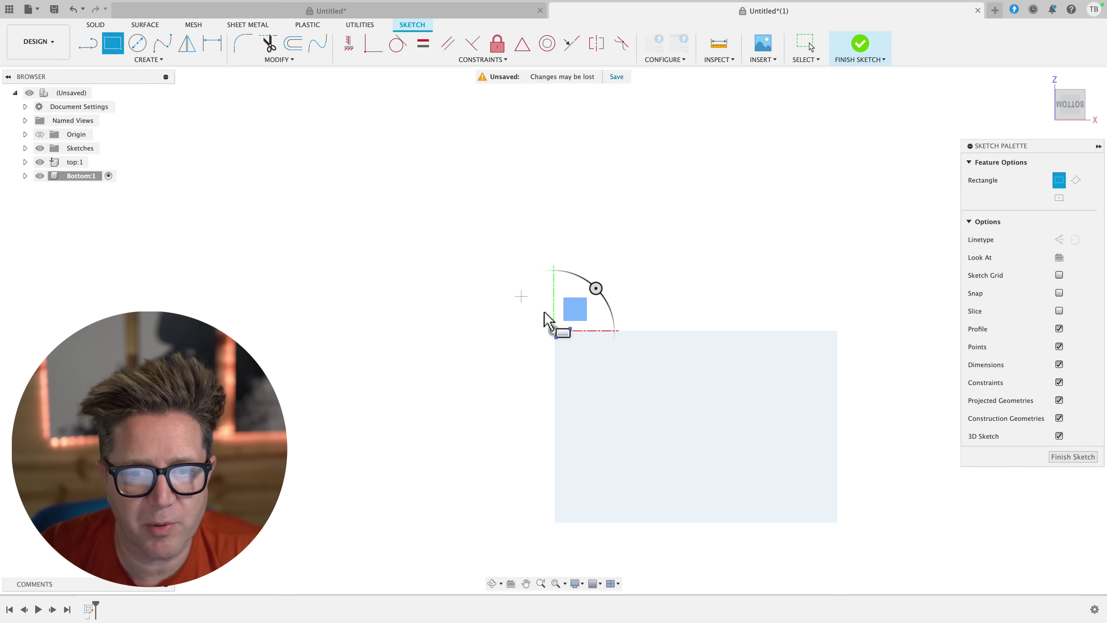
left_click(555, 331)
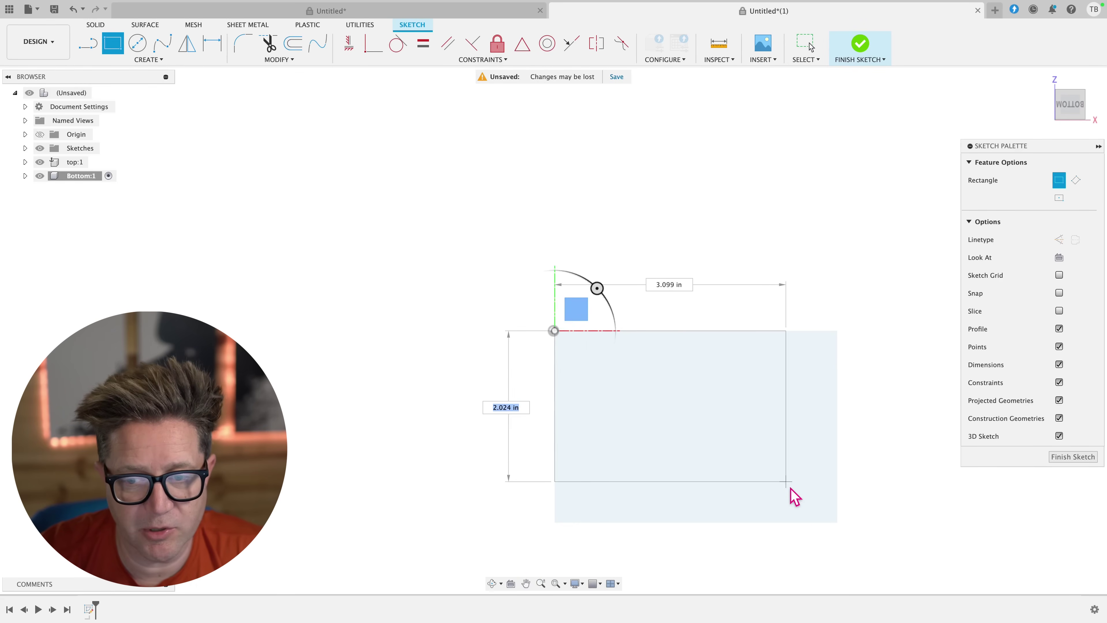
left_click(836, 526)
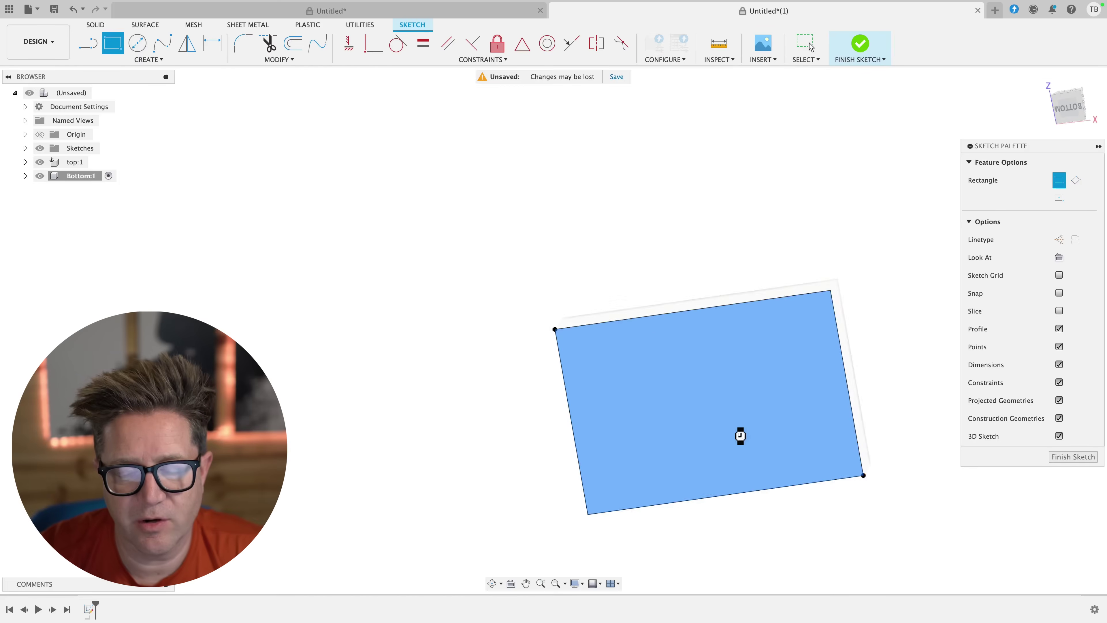
key("e")
left_click(735, 370)
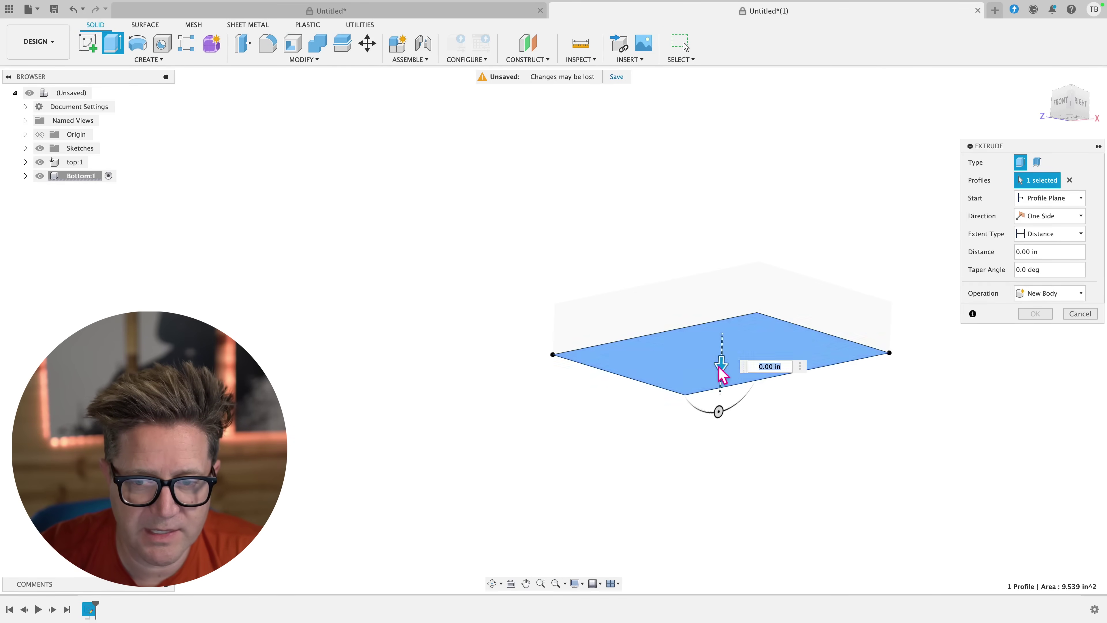
left_click_drag(722, 370, 718, 407)
left_click(1035, 314)
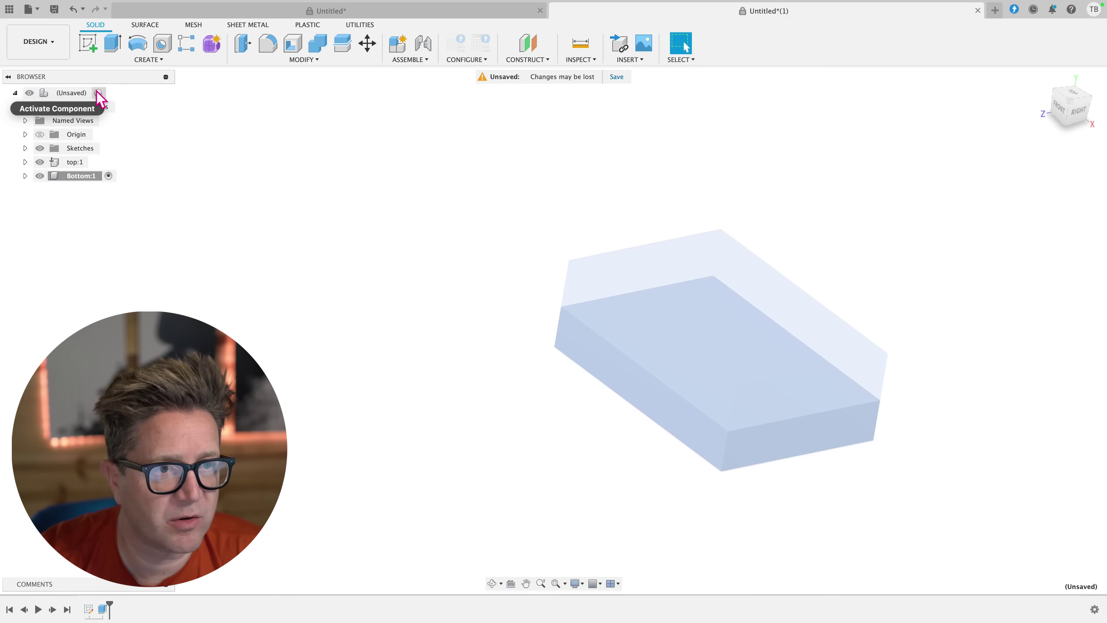
Reactivate the root design and bring up the Appearance panel's material library
left_click(100, 92)
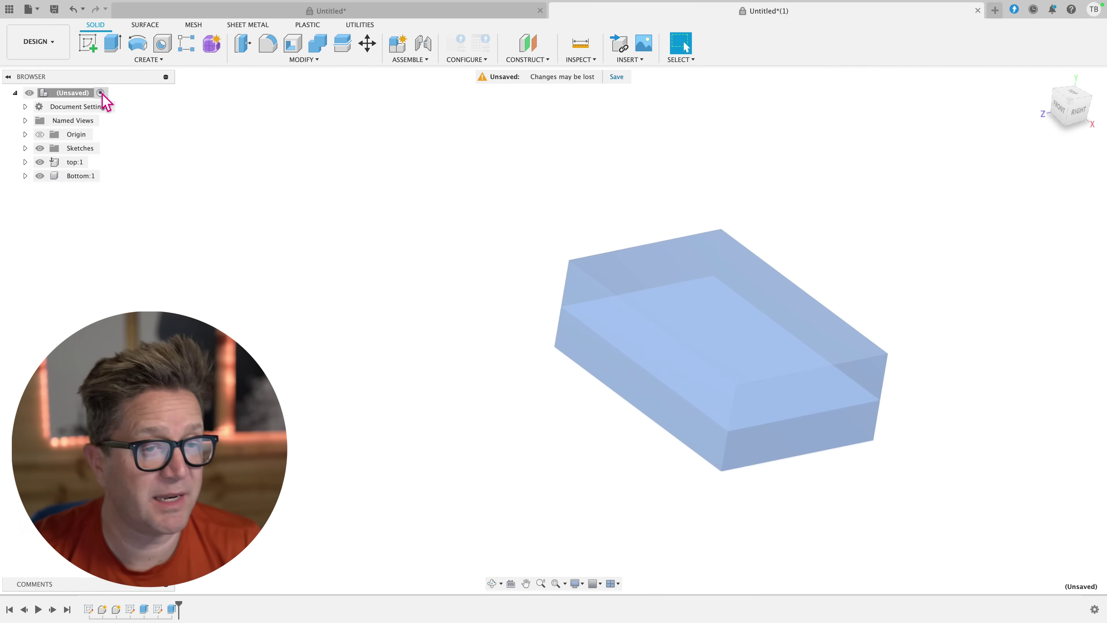
middle_click_drag(566, 262, 674, 225, "shift")
left_click(833, 193)
key("a")
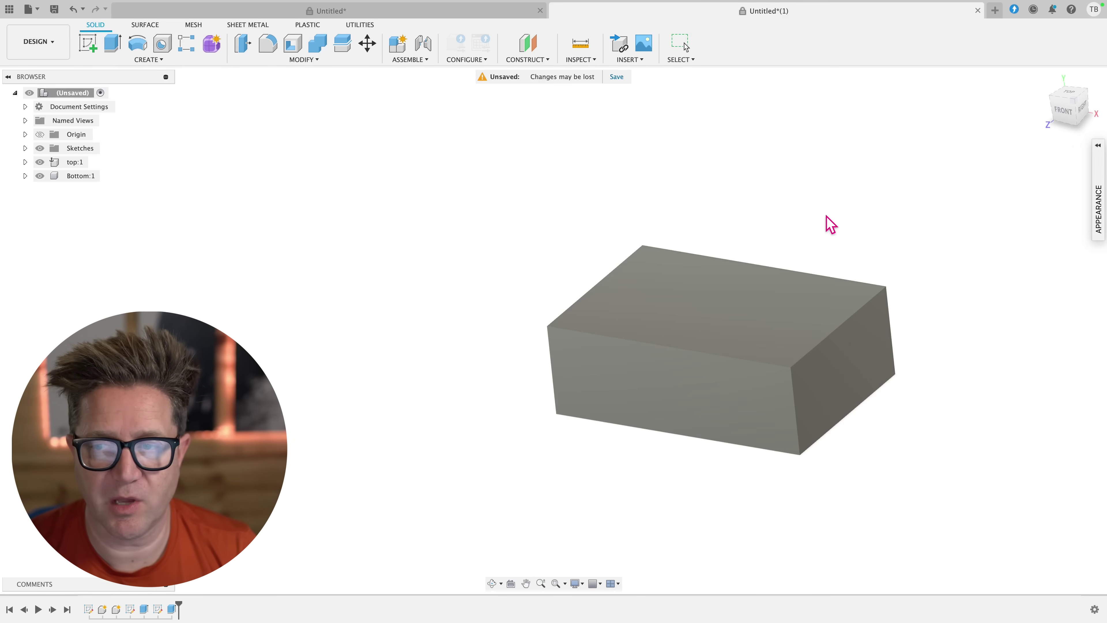
left_click(1099, 145)
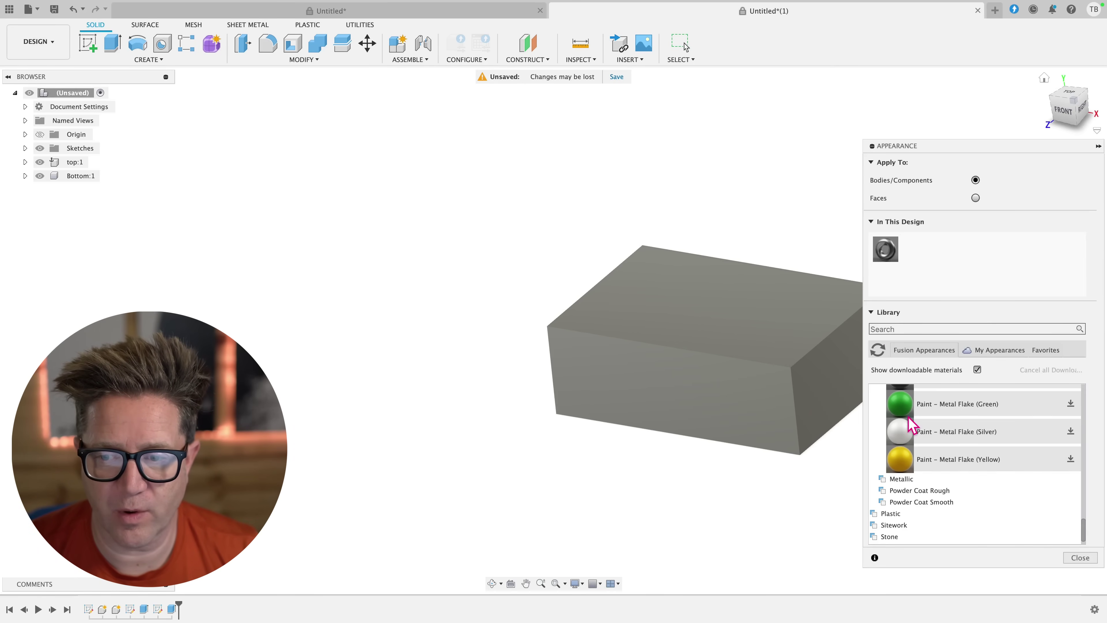
left_click_drag(914, 397, 756, 330)
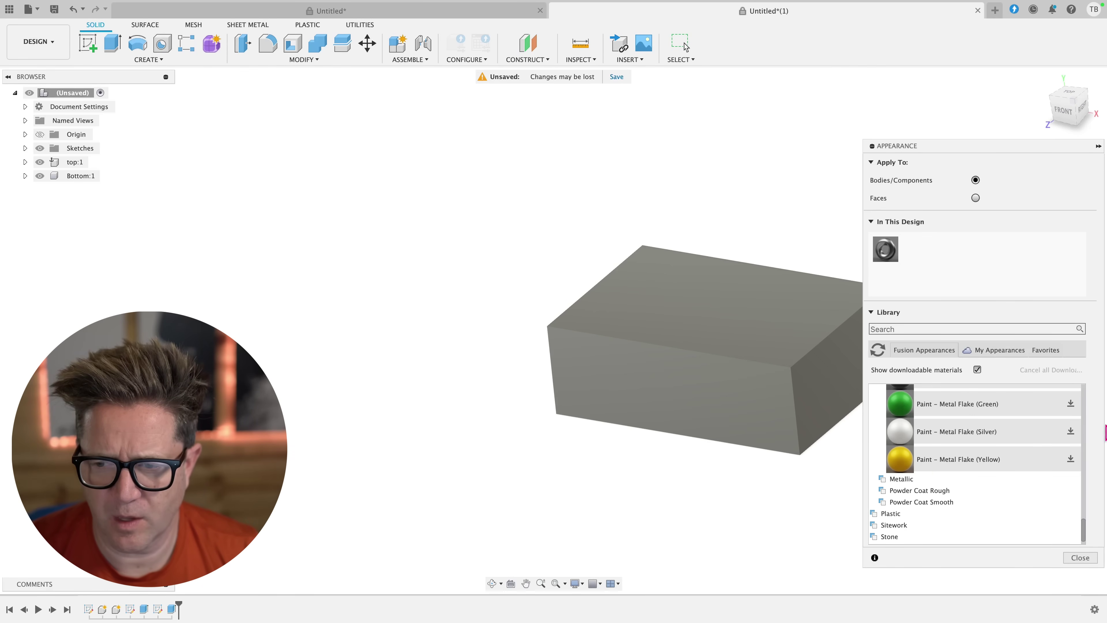
scroll(1046, 404, "up", 5)
scroll(971, 416, "down", 3)
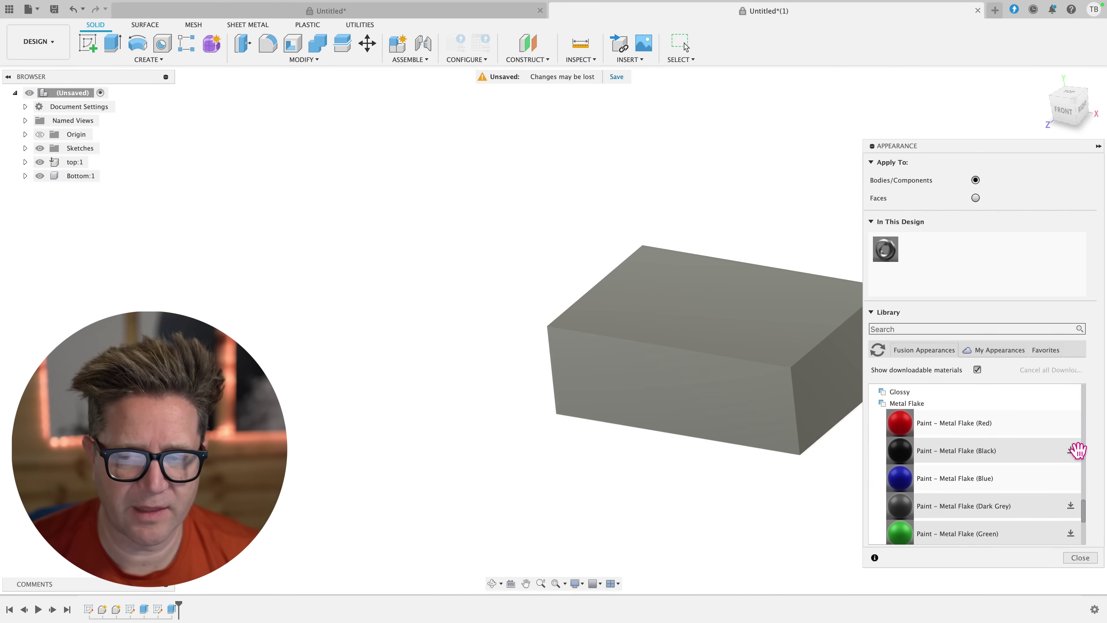
Apply Paint - Metal Flake Red to the top block and Metal Flake Blue to Bottom
left_click(988, 420)
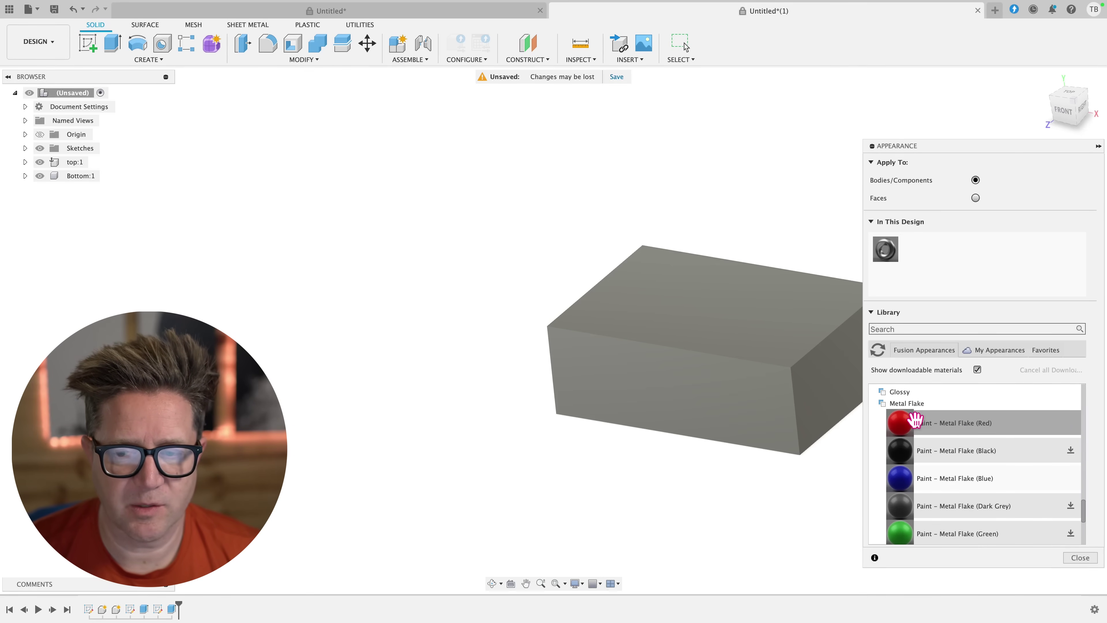
left_click_drag(914, 420, 753, 343)
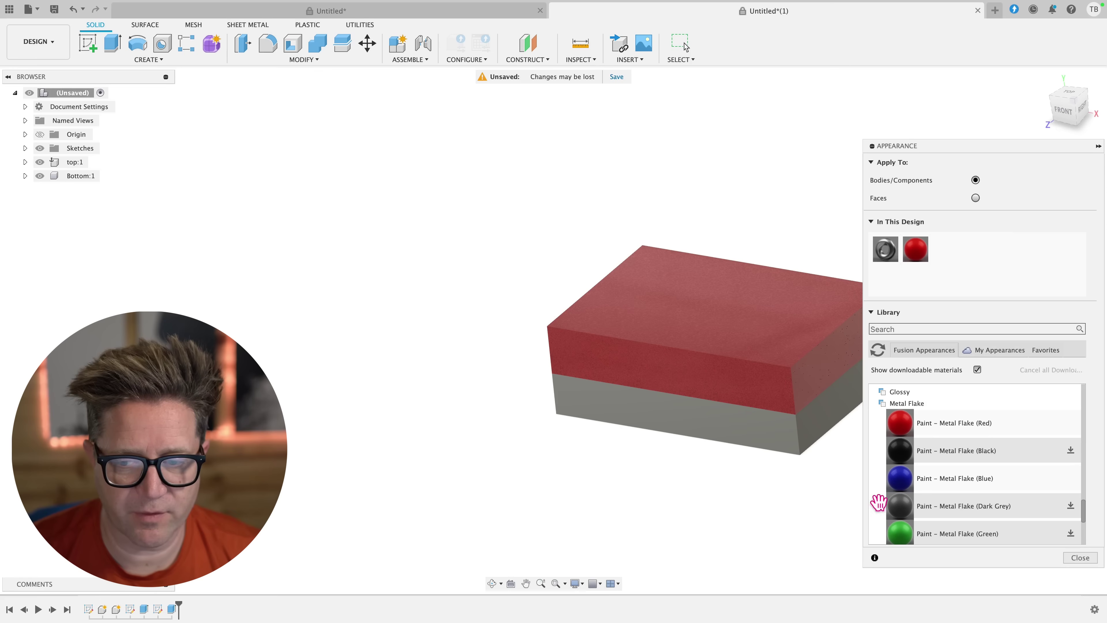
left_click_drag(908, 536, 893, 517)
left_click_drag(900, 478, 741, 440)
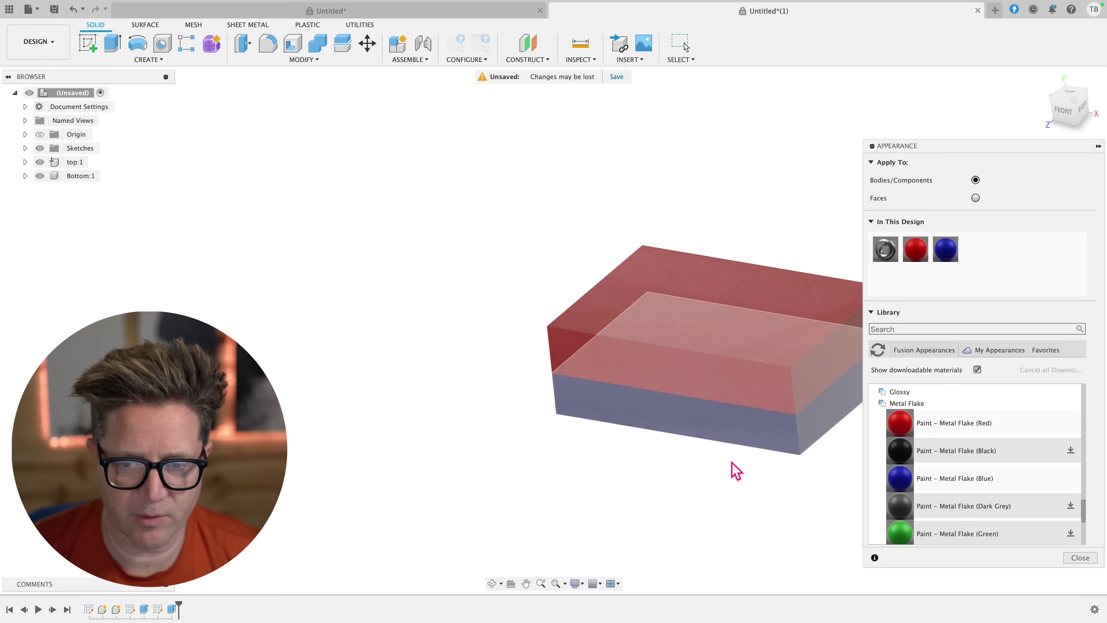
left_click_drag(972, 483, 638, 457)
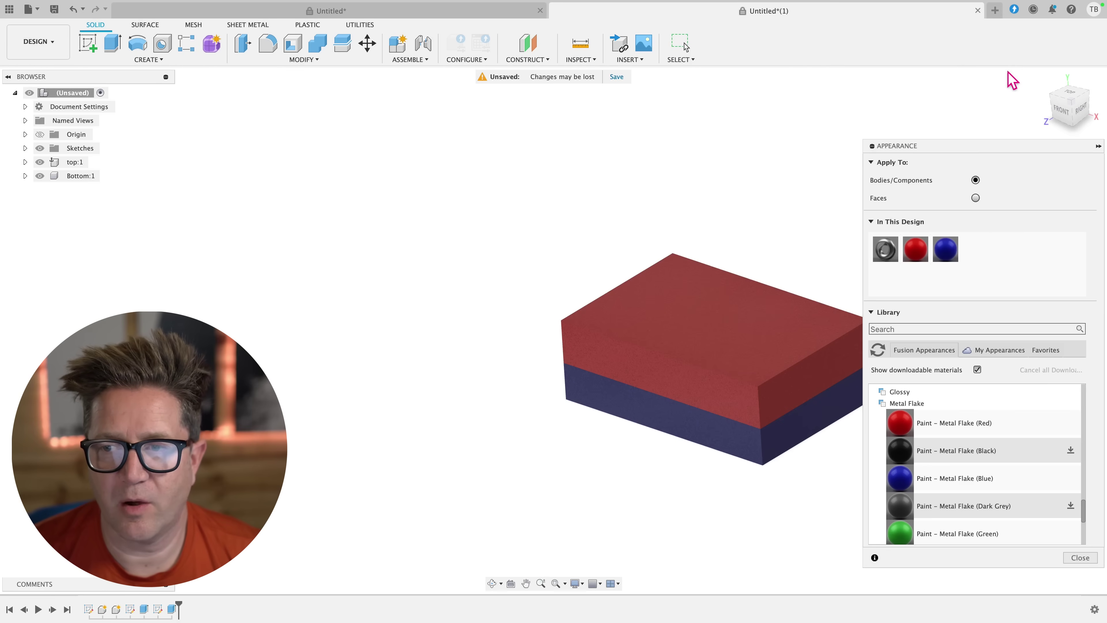
left_click(1045, 79)
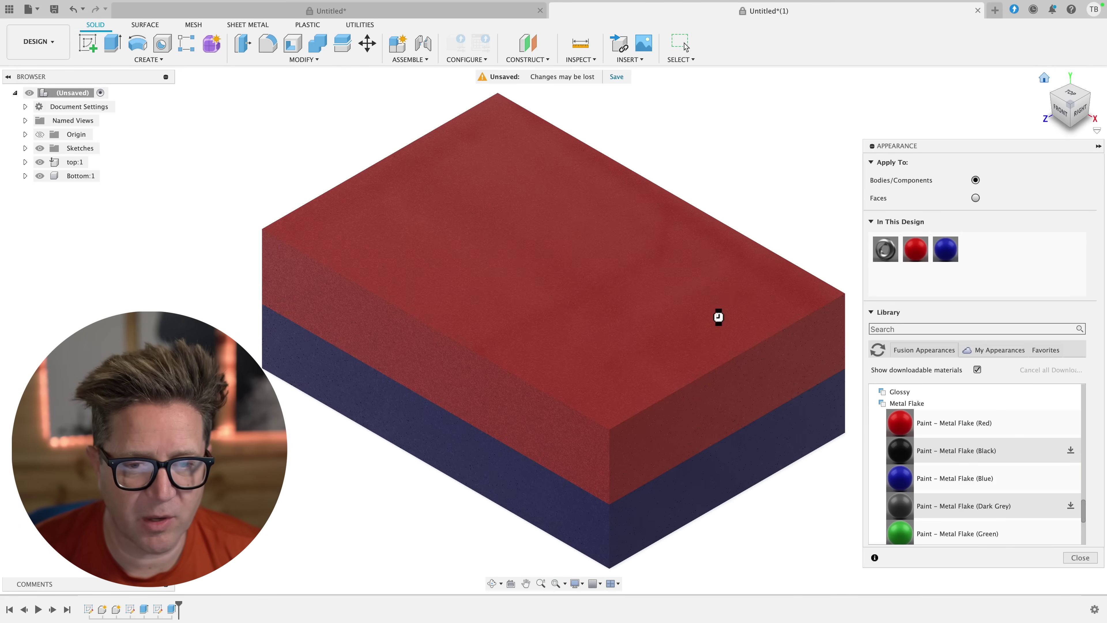
Place a hole on the top block's upper face and set its size to M10
key("Escape")
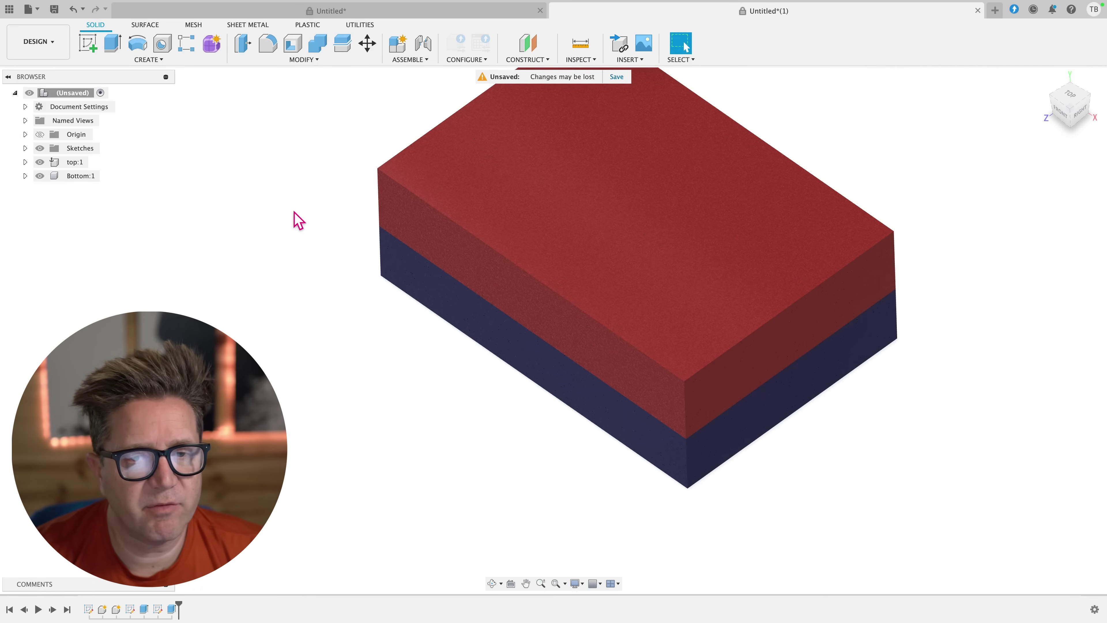
left_click(161, 43)
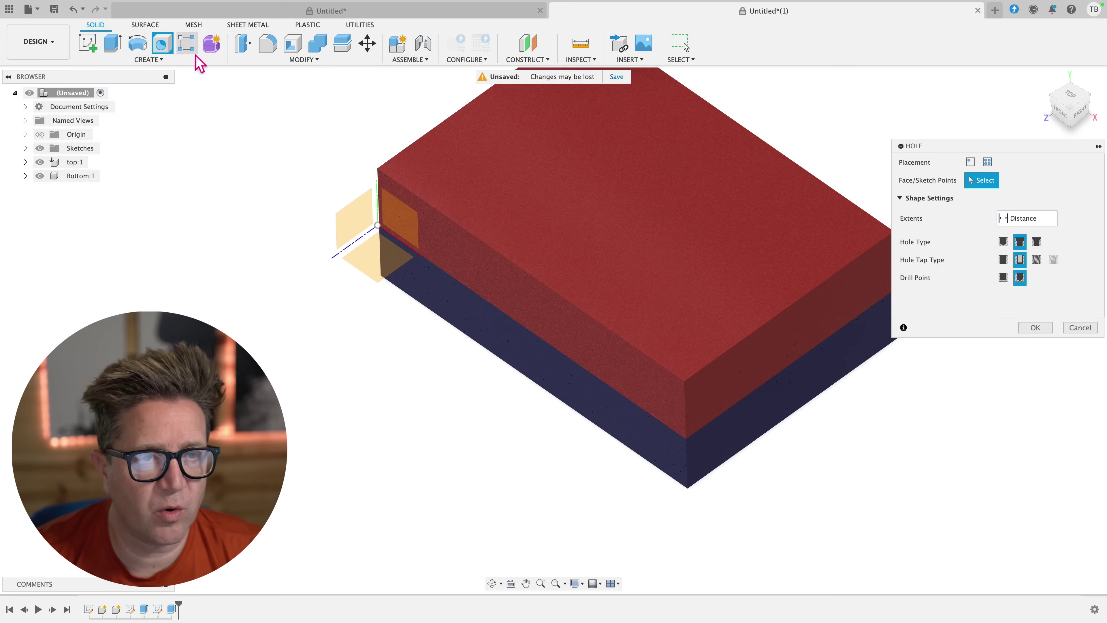
left_click(638, 202)
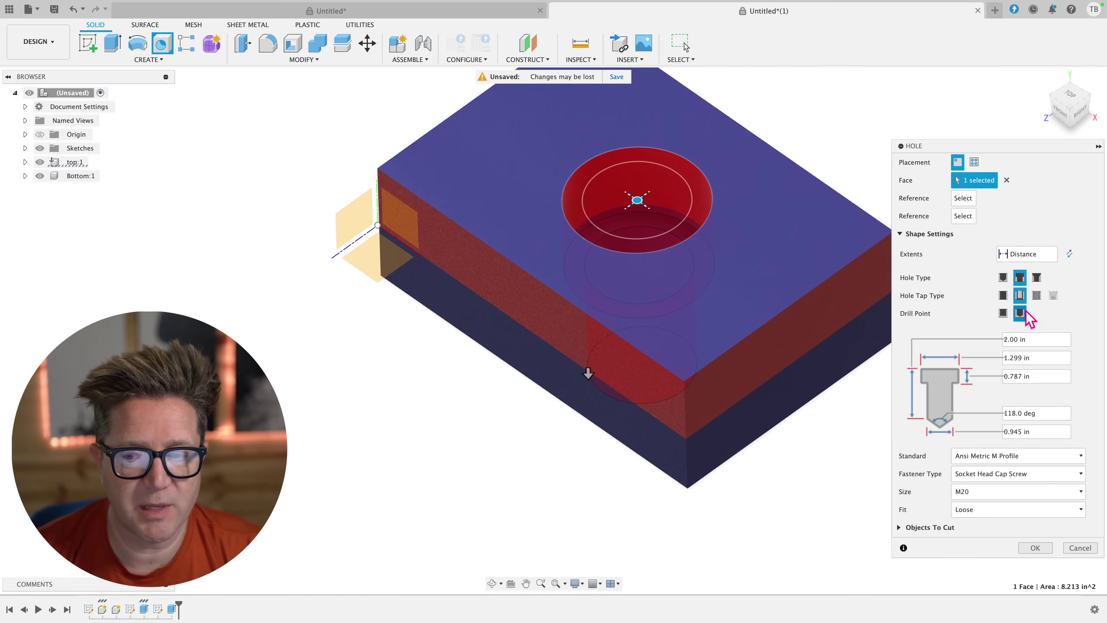
left_click(989, 492)
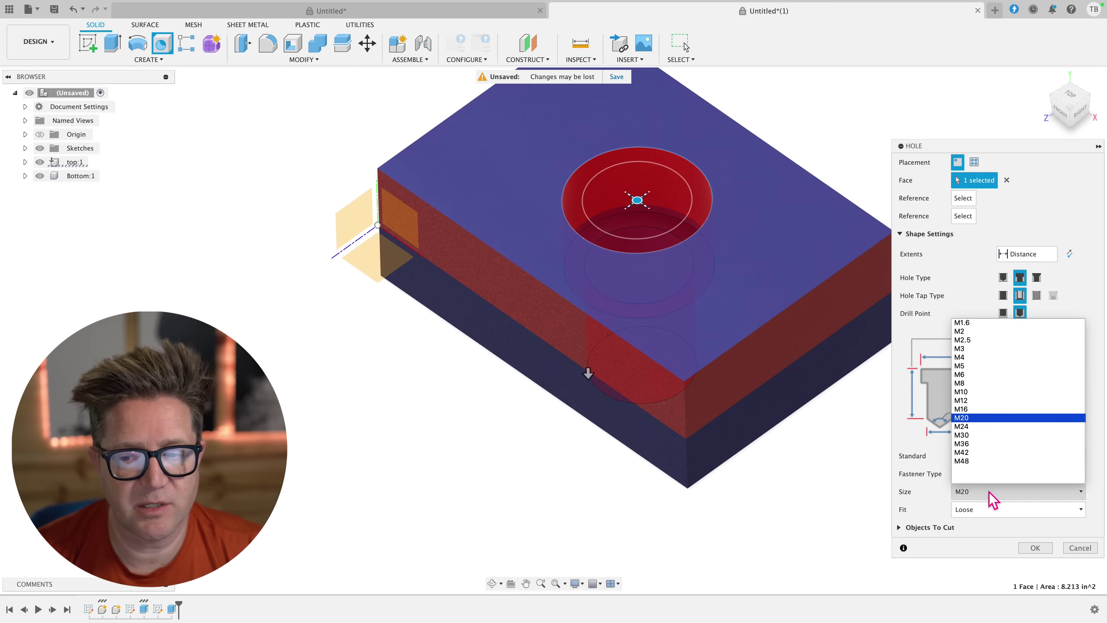
left_click(977, 392)
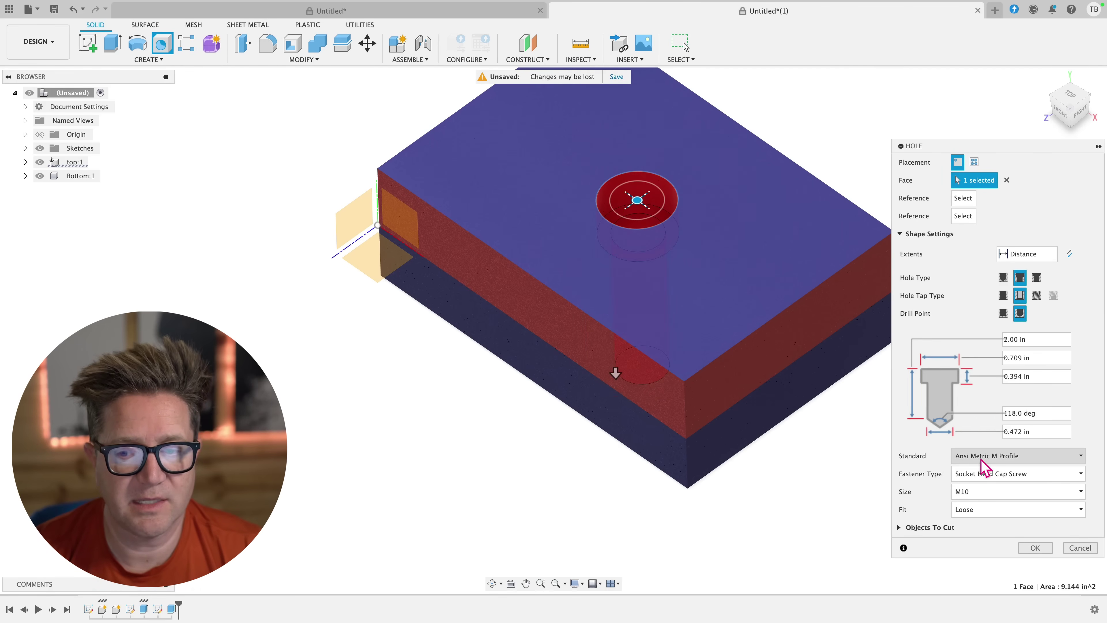
Set the hole fit to Normal after trying Close, checking the counterbored preview
middle_click_drag(766, 418, 766, 388, "shift")
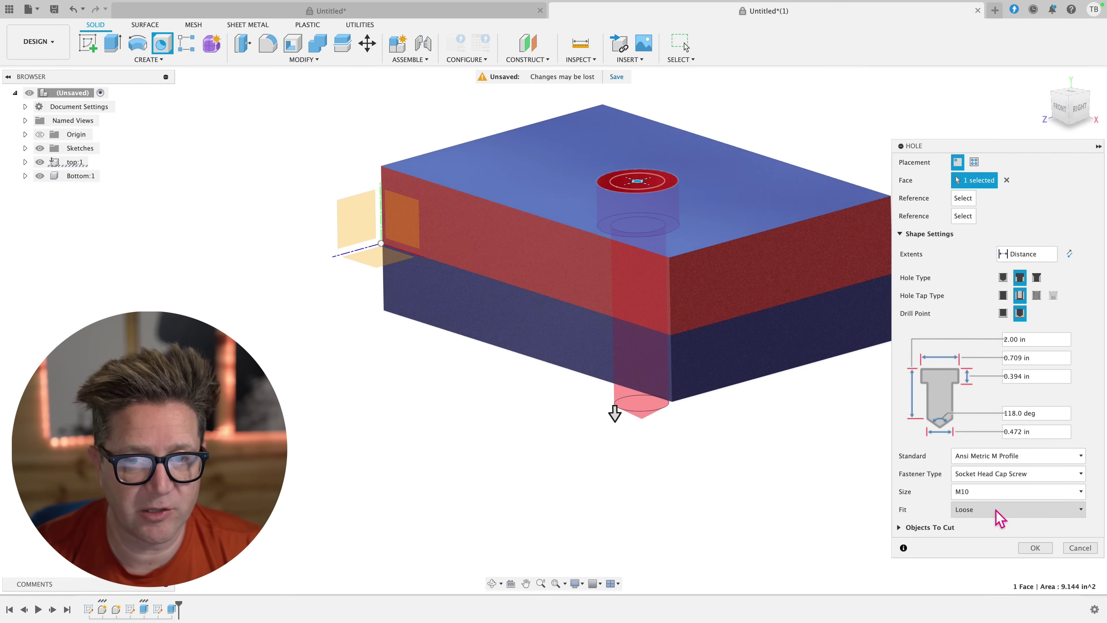
left_click(1040, 511)
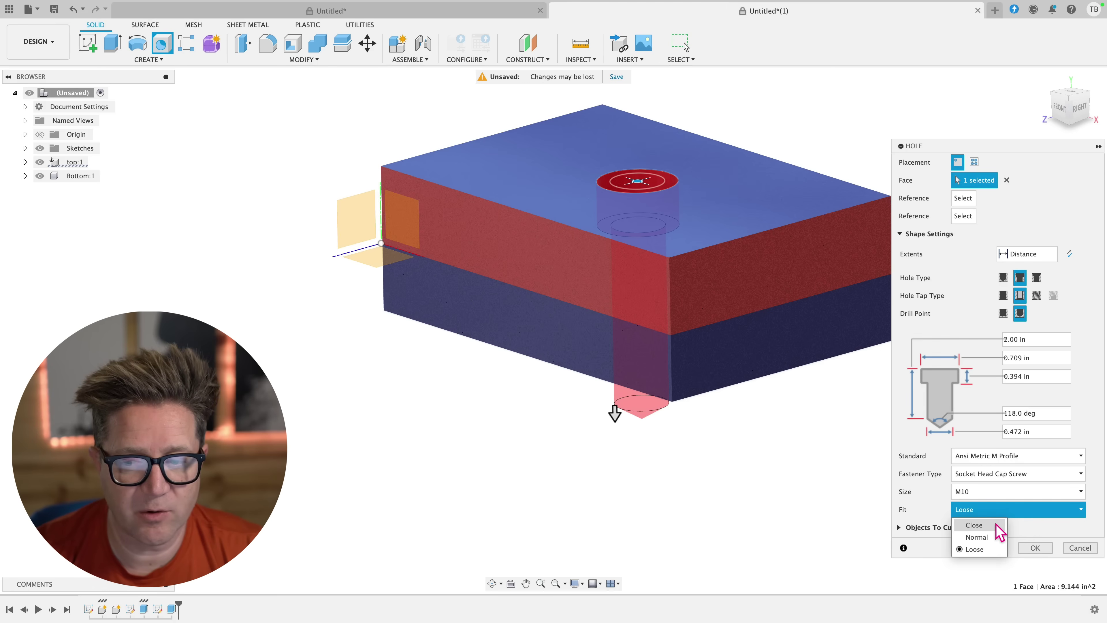
left_click(972, 525)
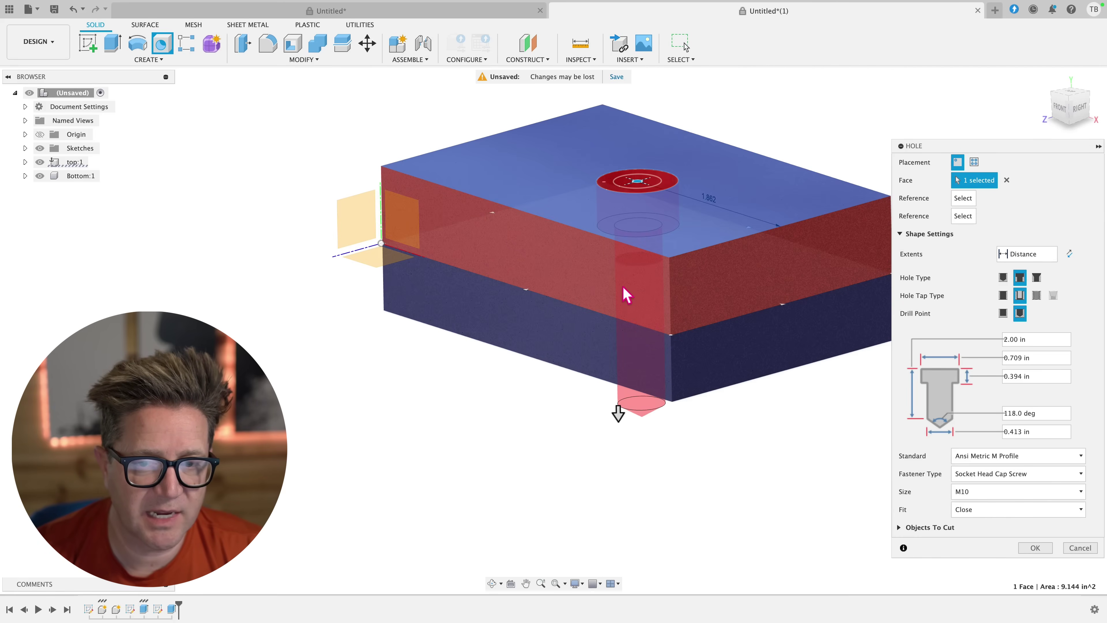
middle_click_drag(654, 334, 650, 296, "shift")
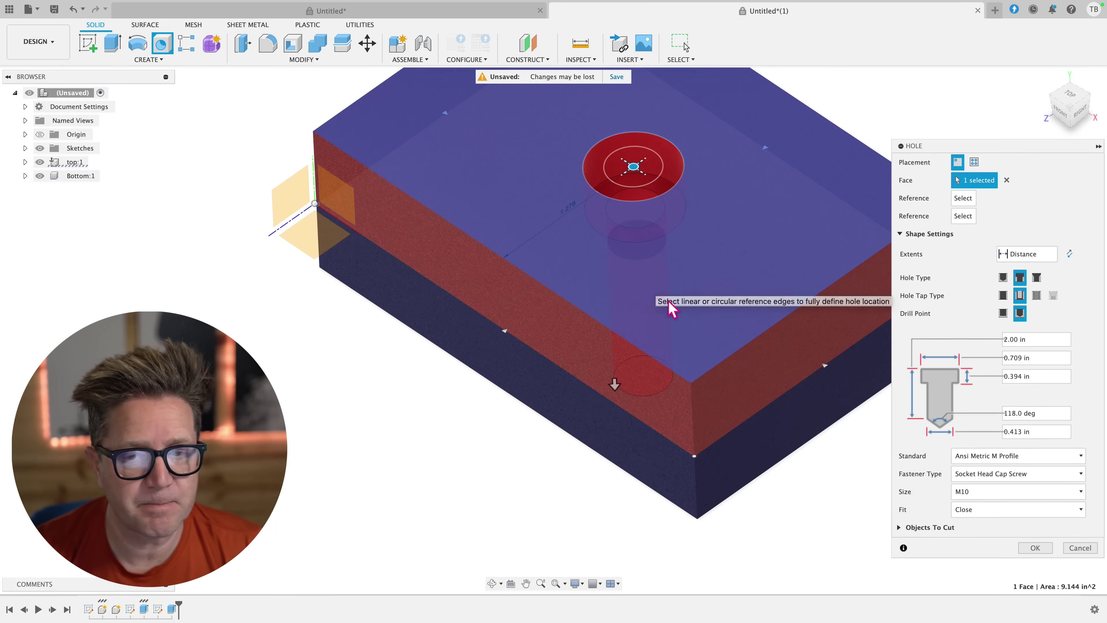
left_click(1005, 509)
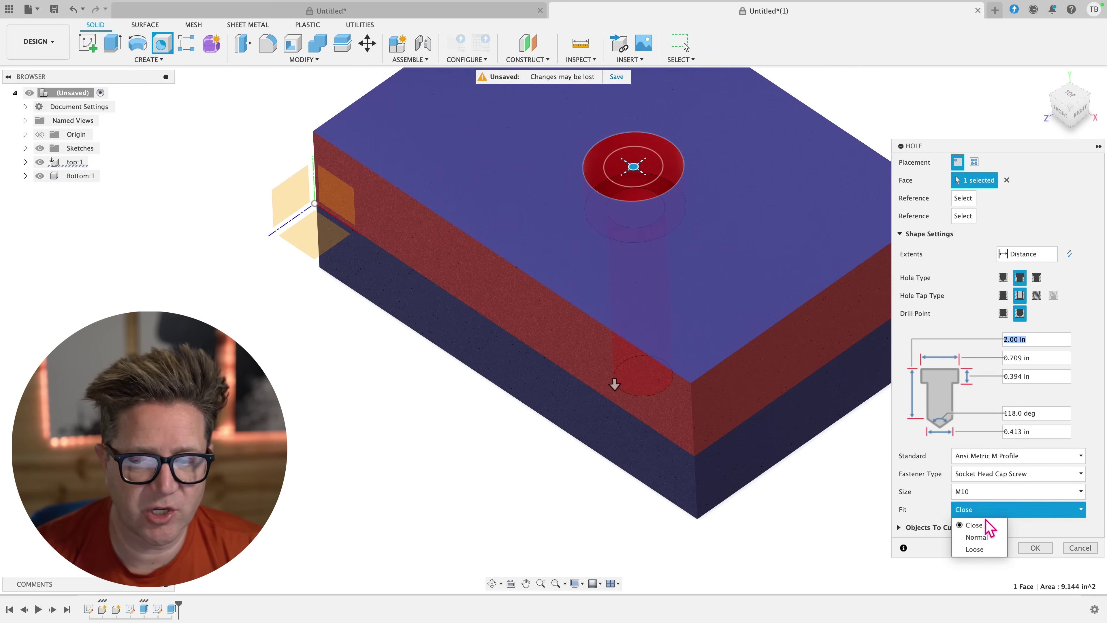
left_click(982, 537)
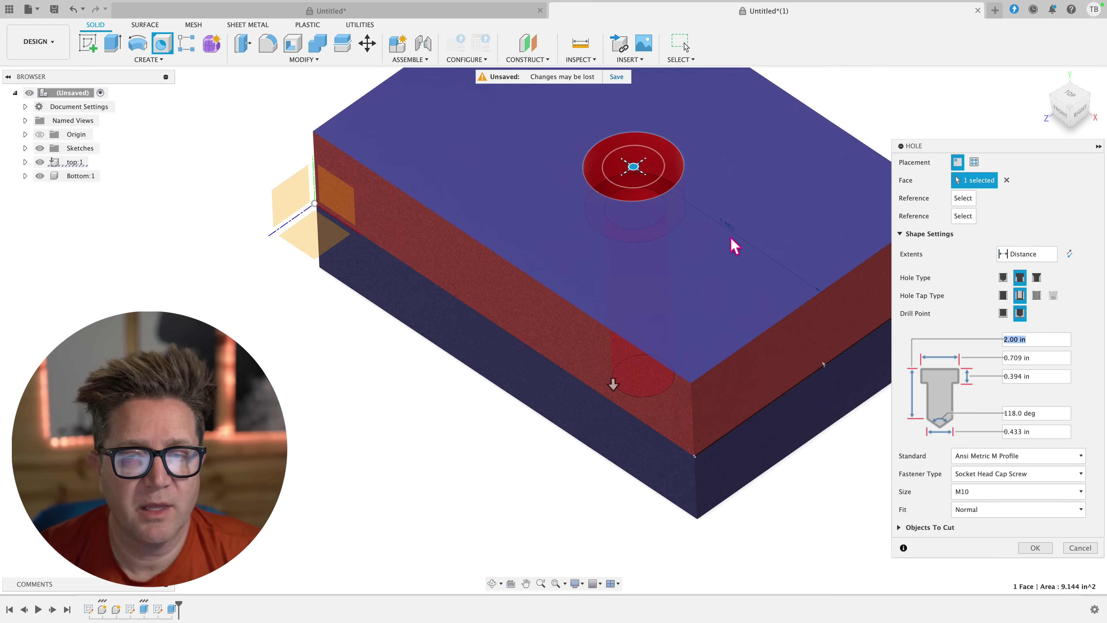
scroll(655, 273, "down", 1)
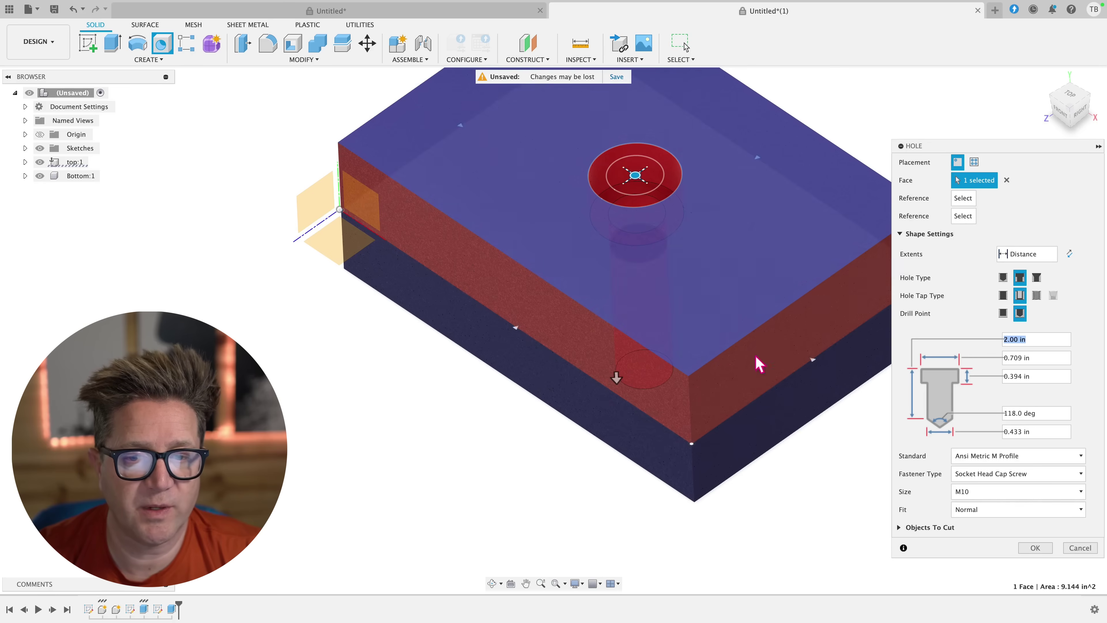
middle_click_drag(829, 480, 784, 443, "shift")
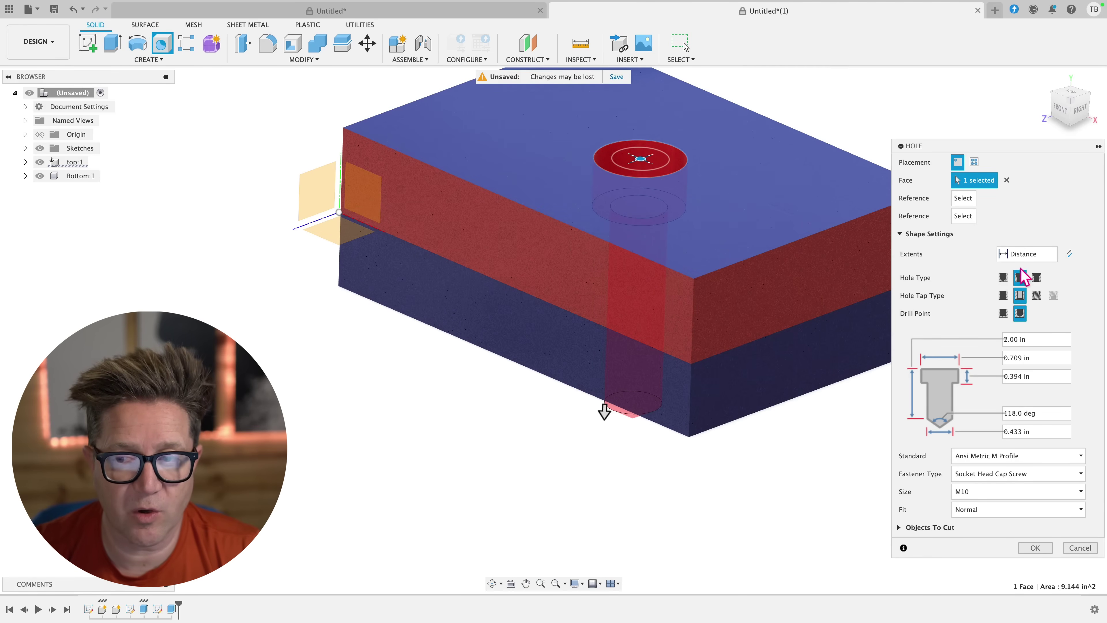
Check the hole depth from the front view, keep Distance extents, and create the M10 hole
middle_click_drag(843, 272, 1026, 152, "shift")
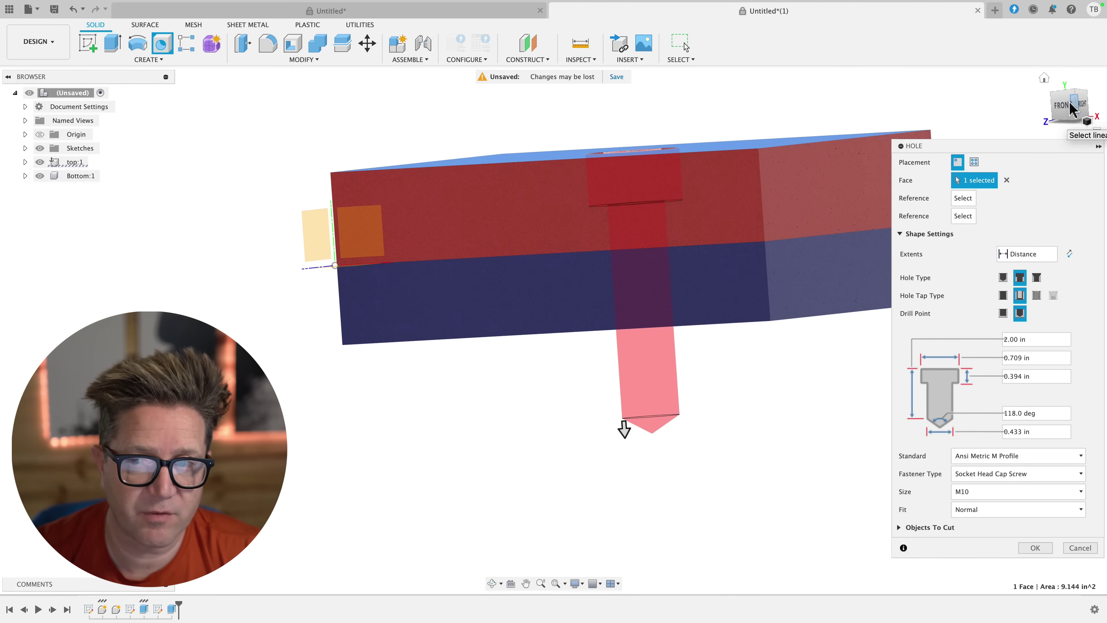
left_click(1061, 107)
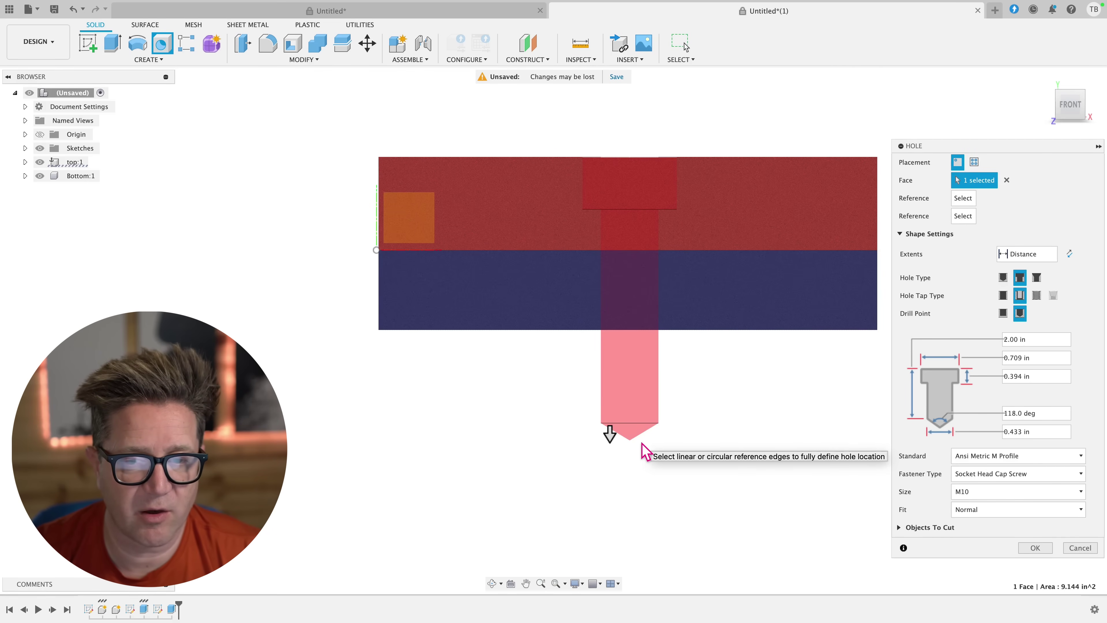
left_click(1050, 255)
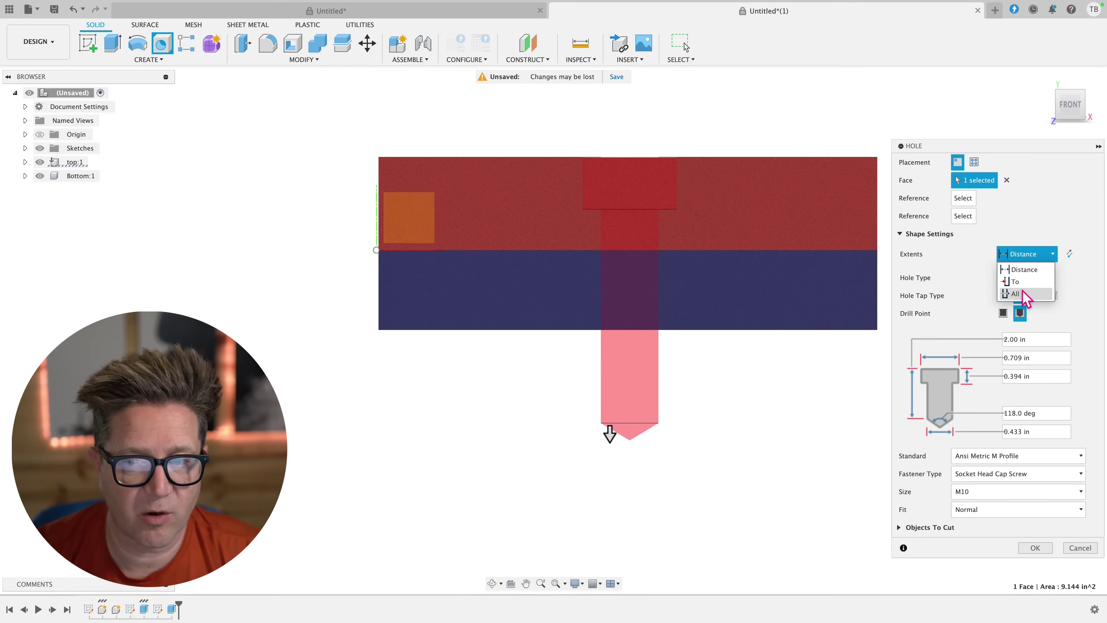
left_click(1055, 226)
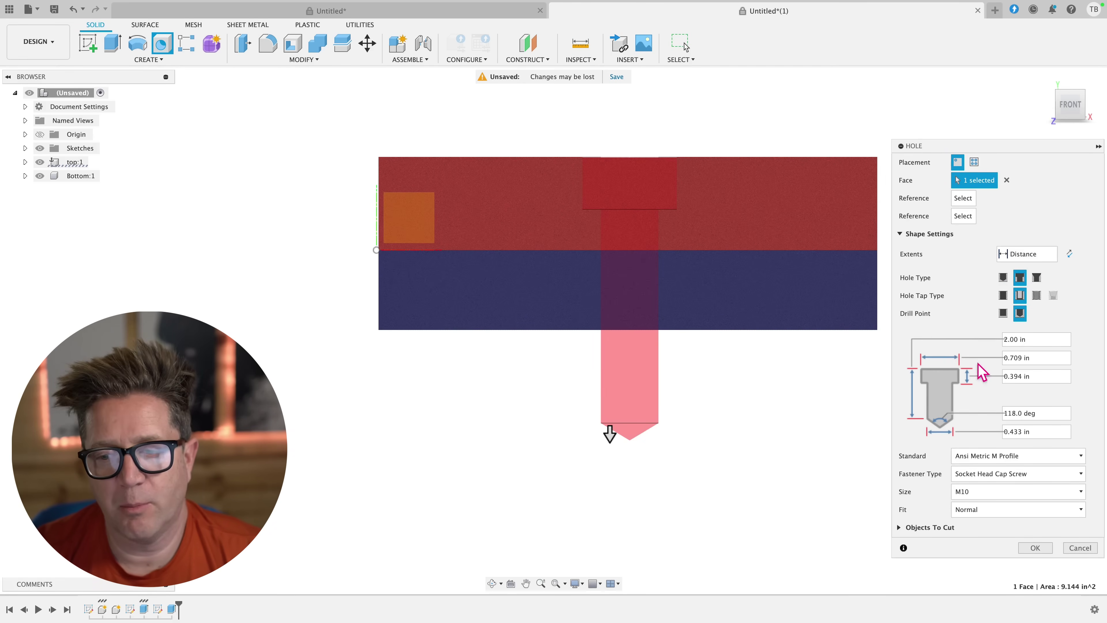
left_click(1035, 548)
middle_click_drag(894, 324, 857, 291, "shift")
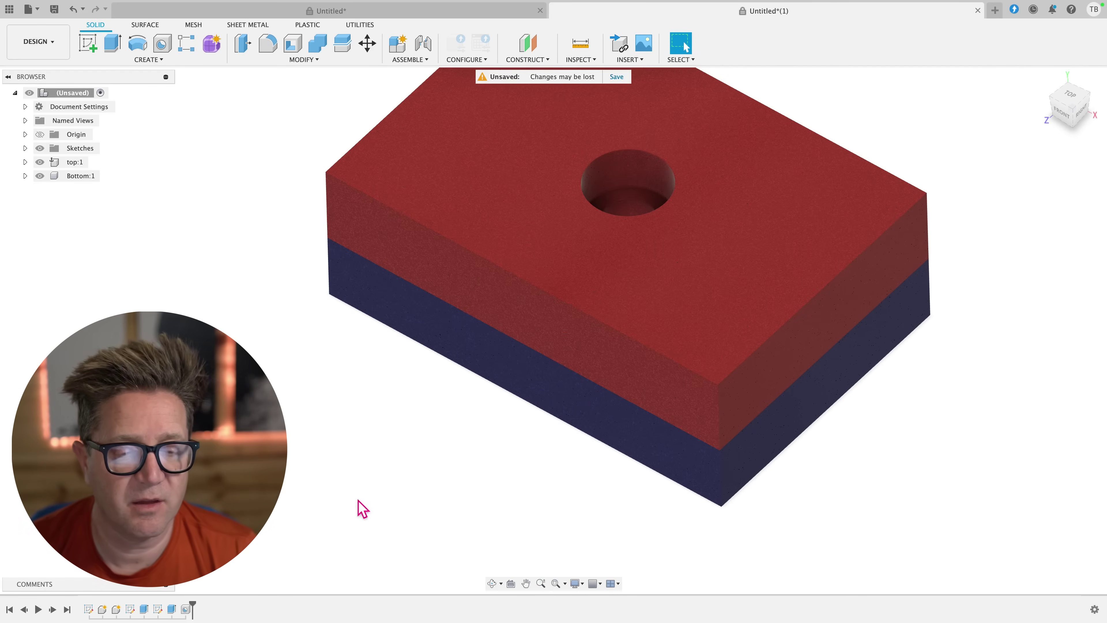
Edit the Hole feature to use a Hex Head Bolt fastener, giving an M5 counterbored clearance hole
right_click(186, 609)
left_click(288, 485)
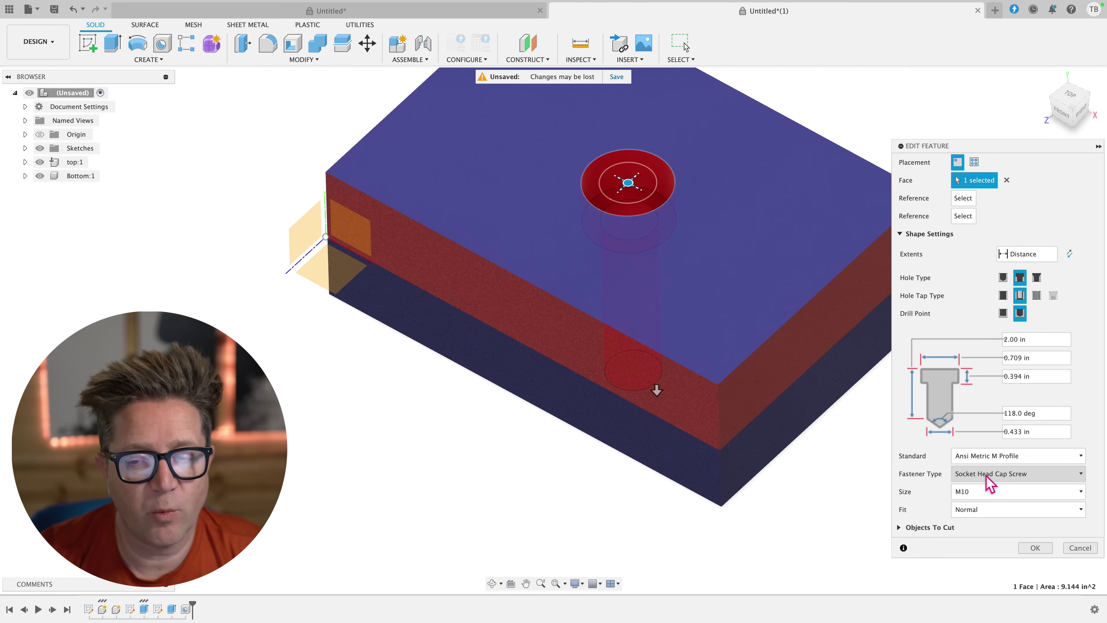
left_click(988, 478)
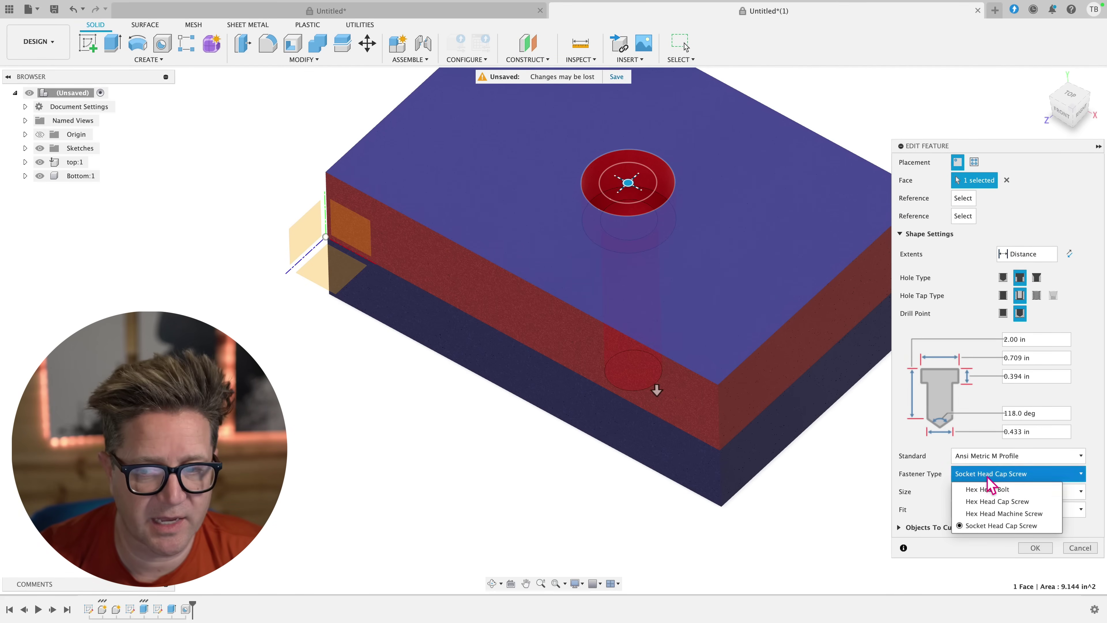
left_click(989, 488)
left_click(990, 476)
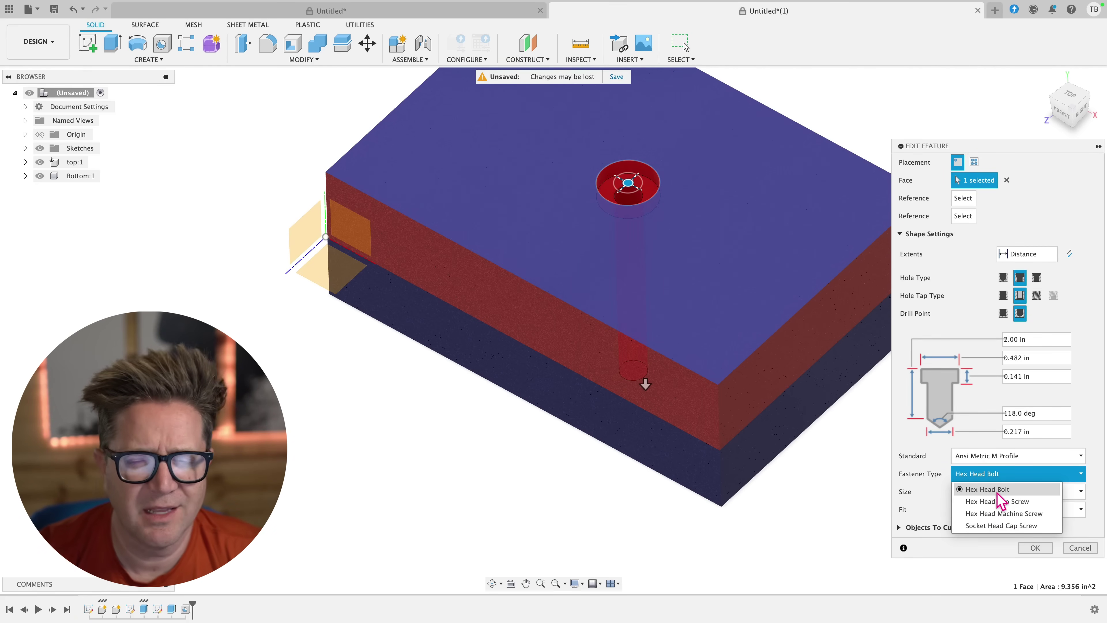
left_click(1088, 438)
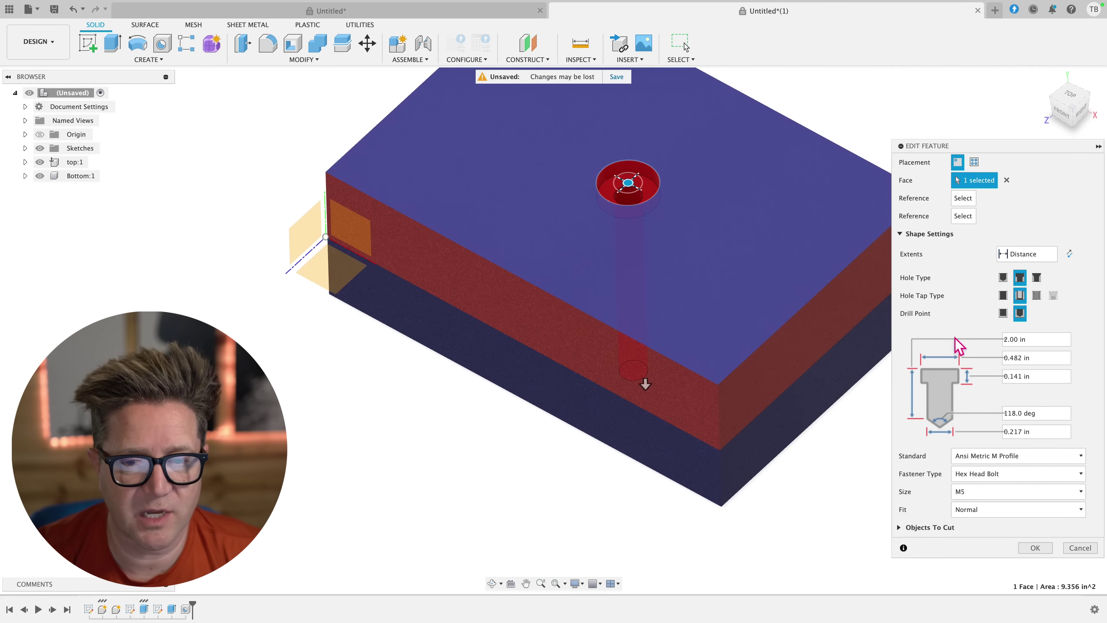
middle_click_drag(854, 456, 848, 425, "shift")
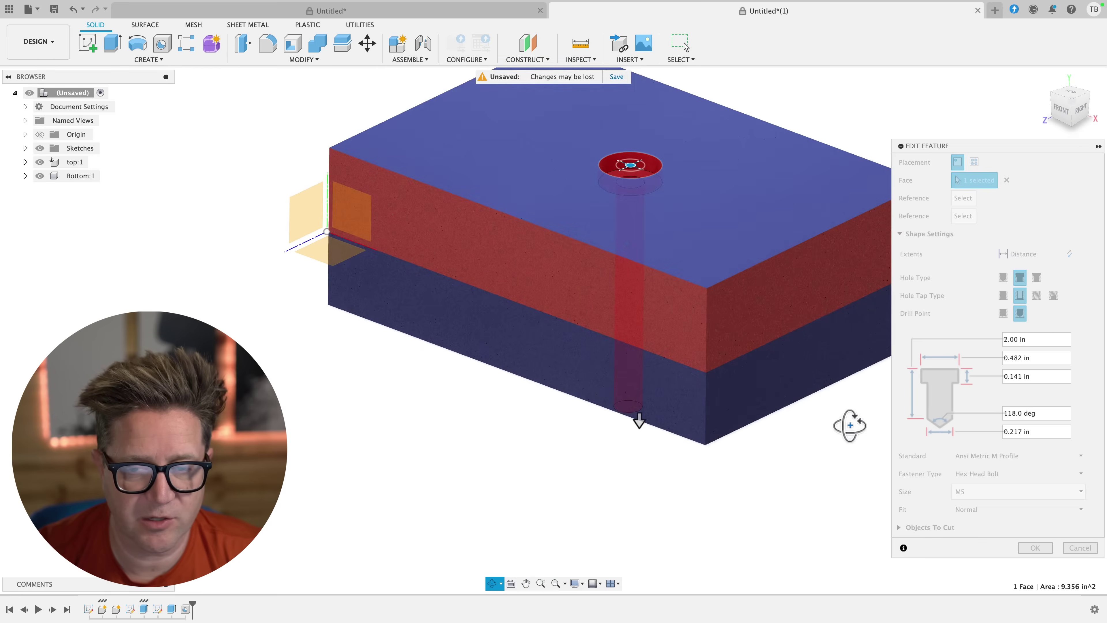
left_click(1035, 547)
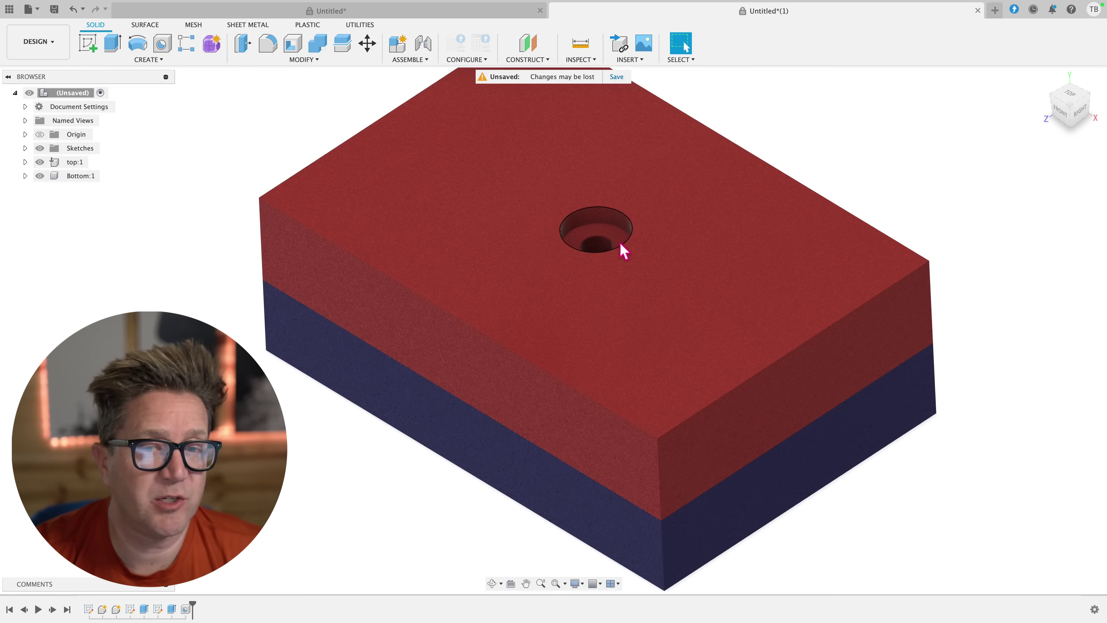